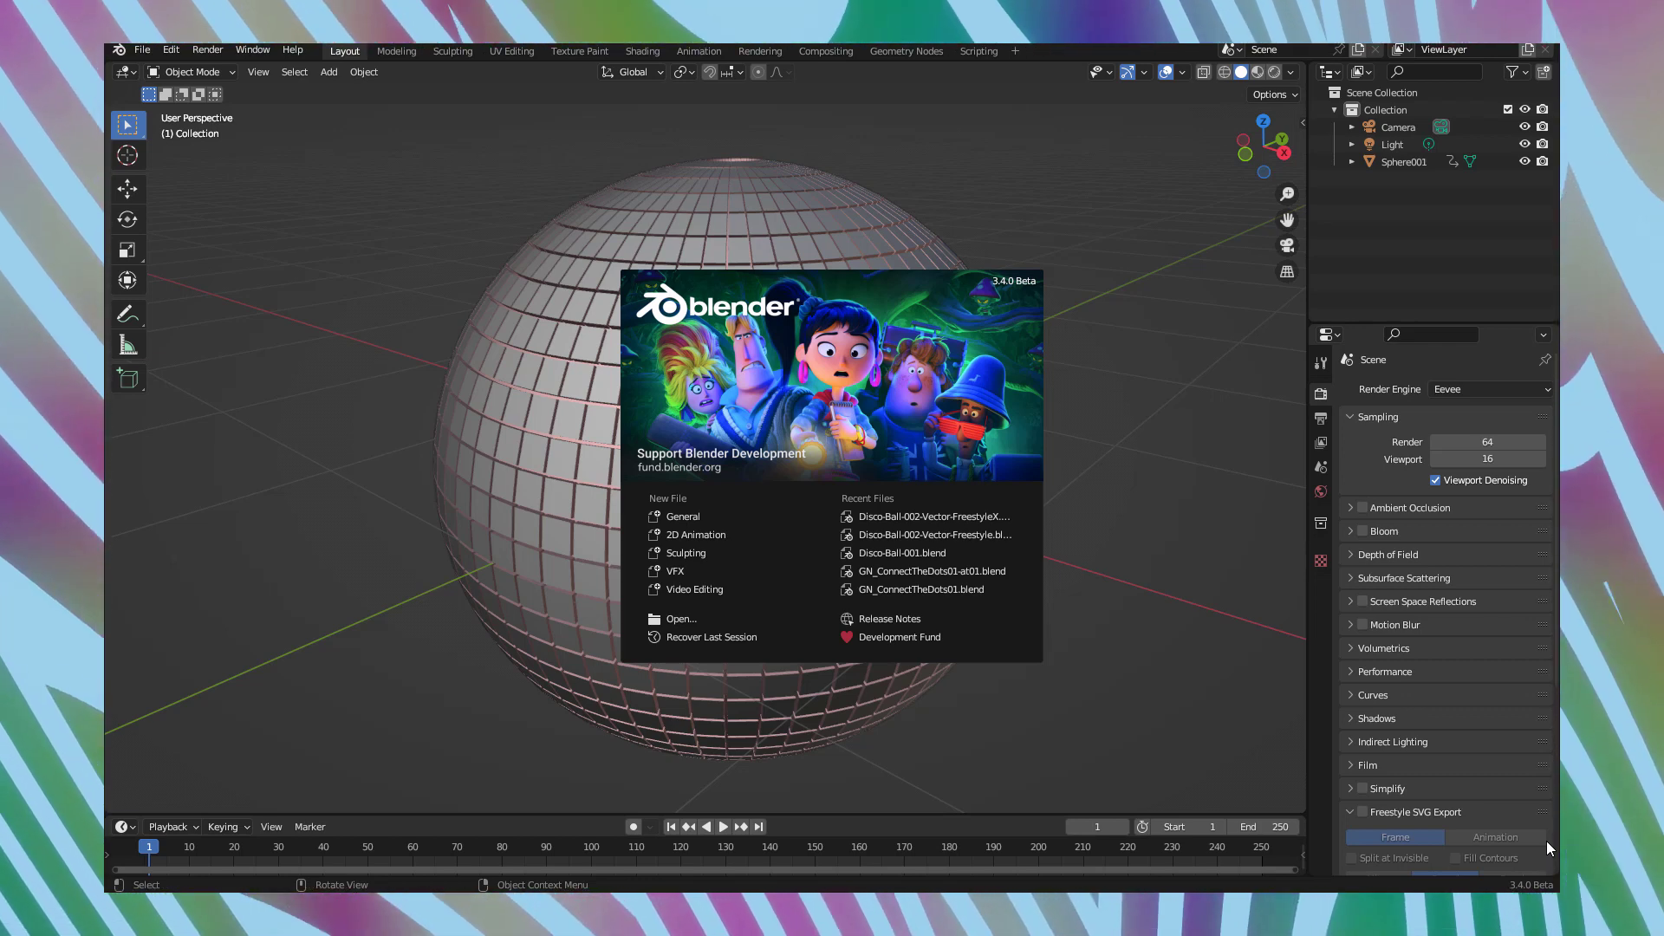
Close the Blender startup splash to reveal the disco ball scene.
left_click(378, 475)
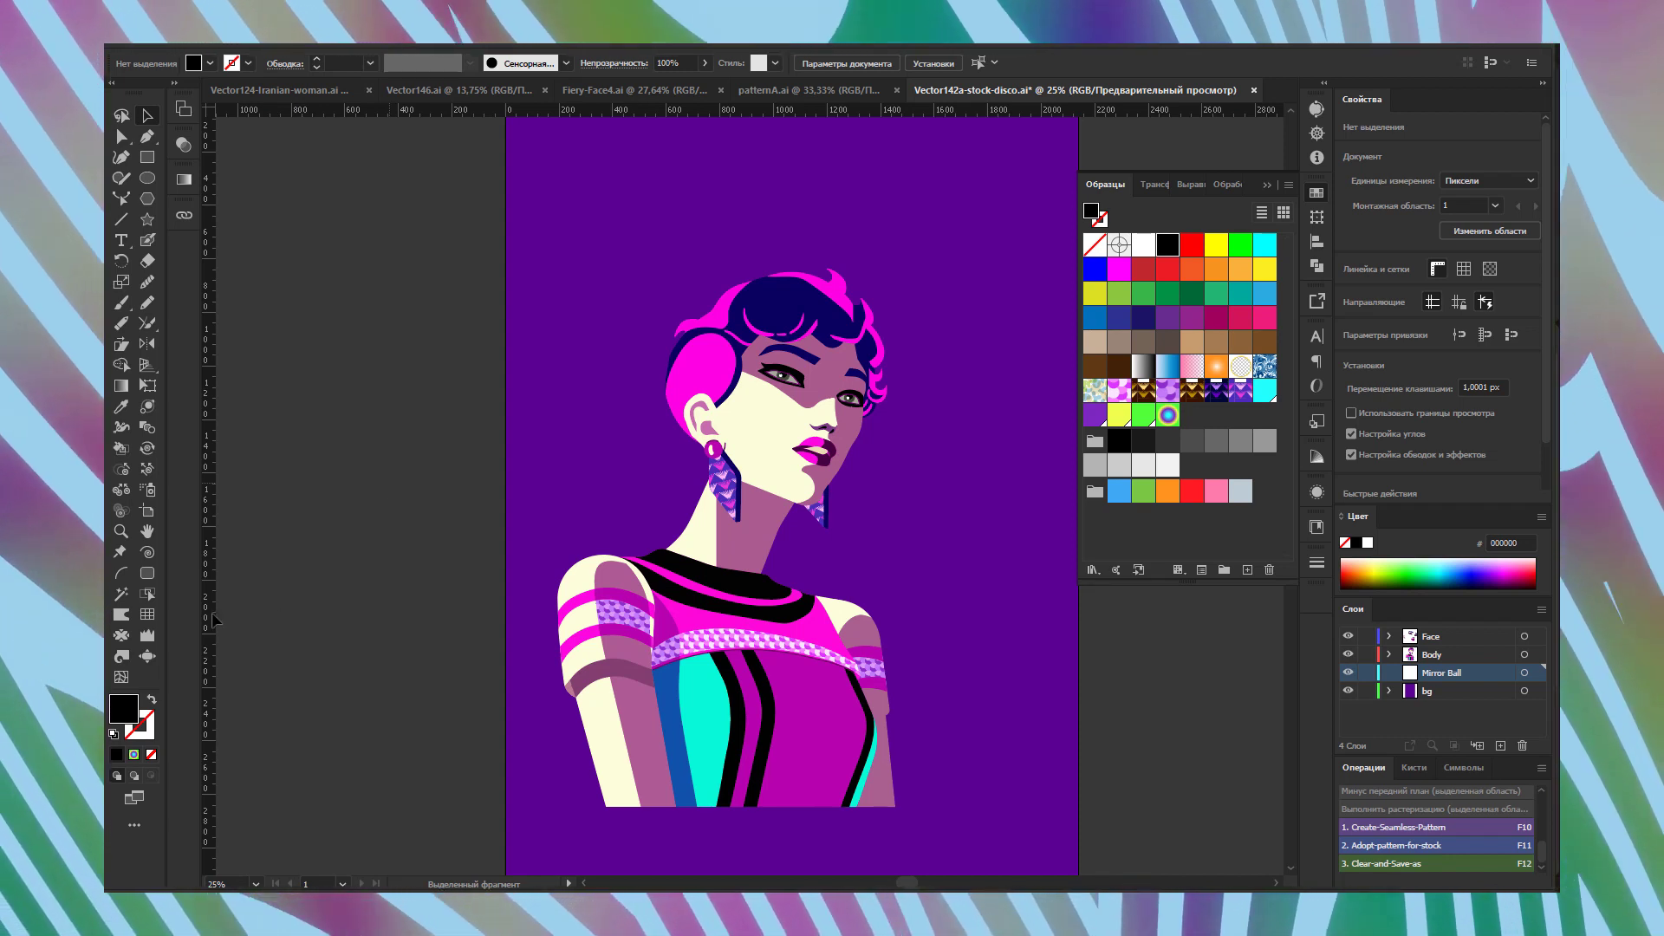
left_click(122, 531)
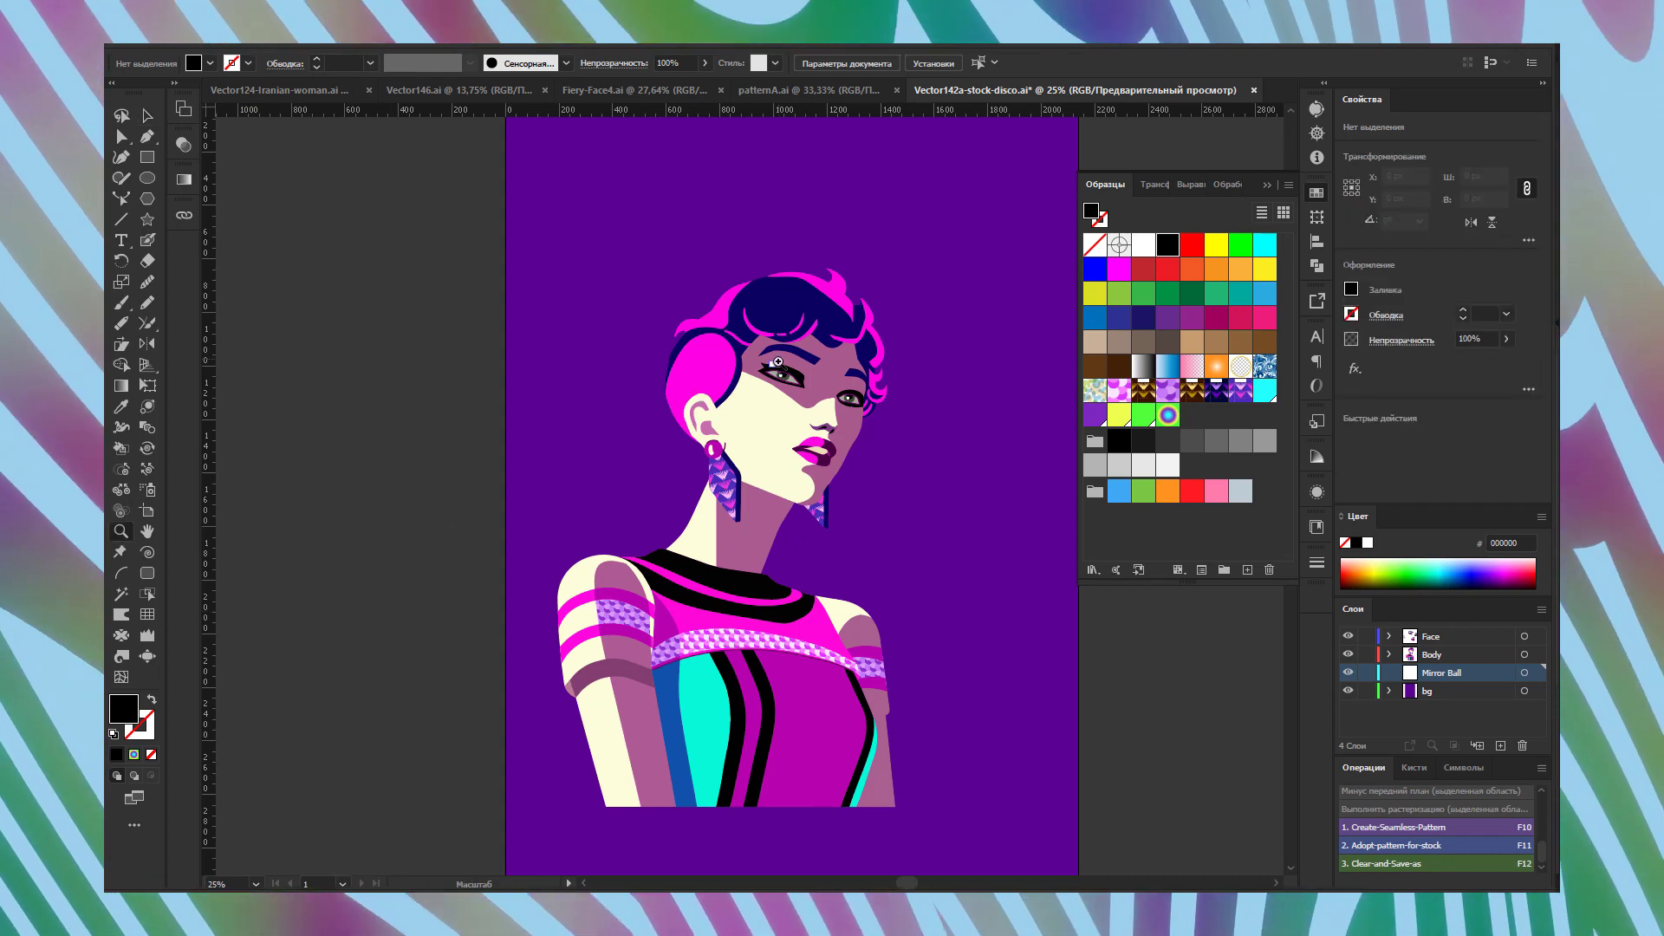
left_click_drag(777, 362, 1020, 519)
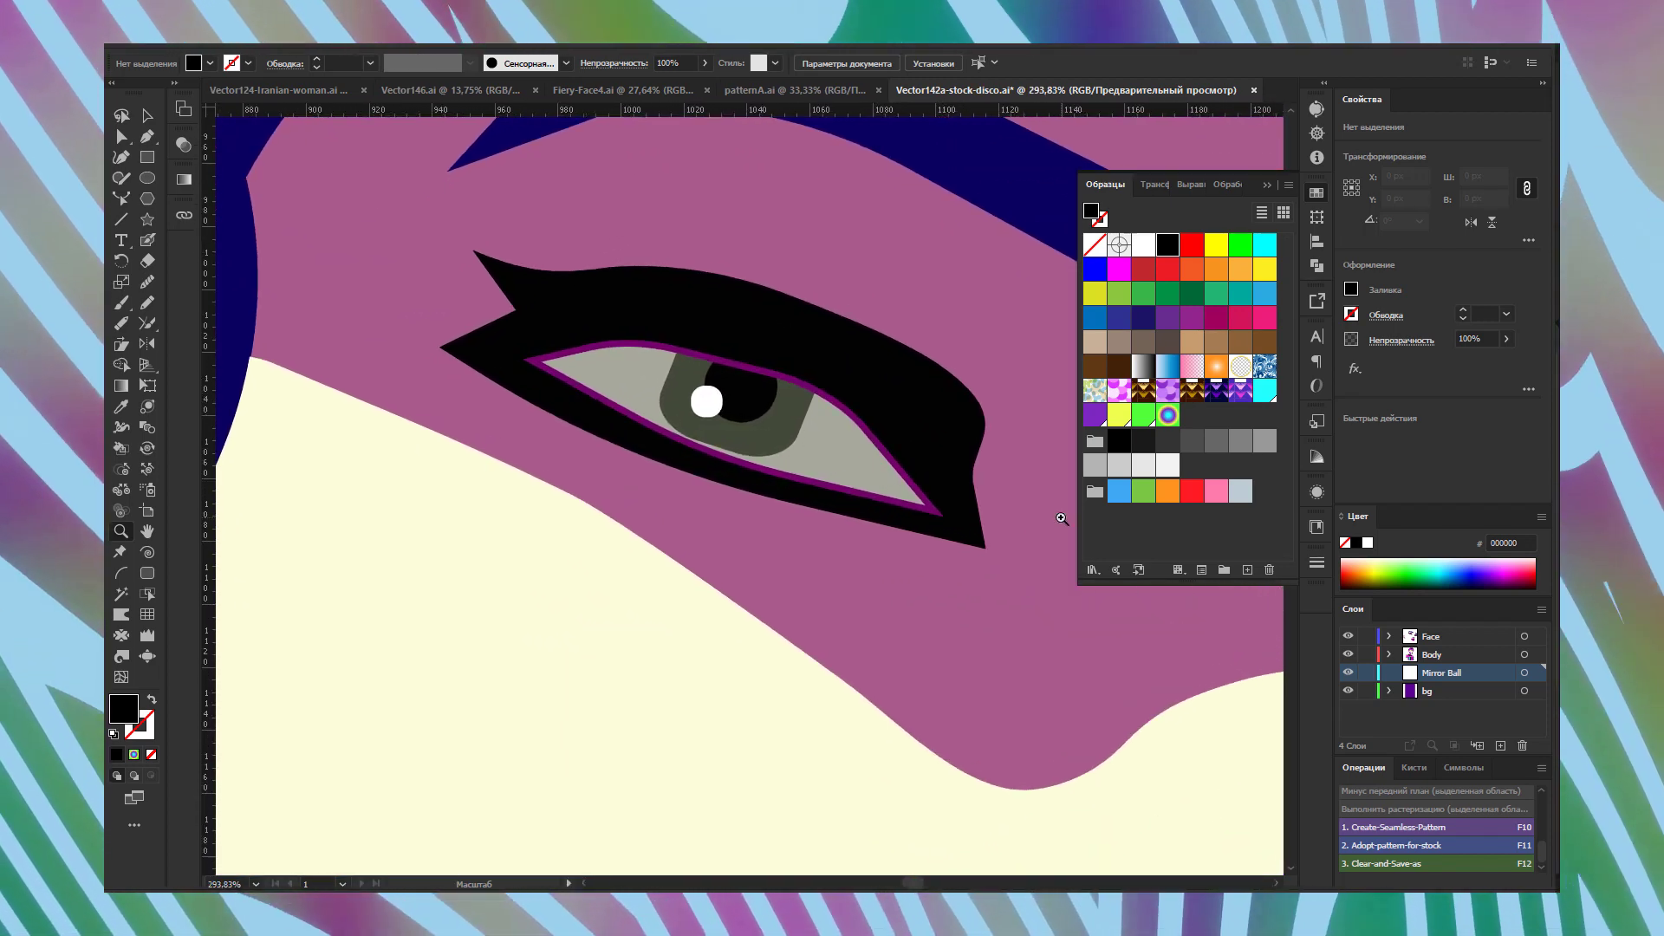
left_click_drag(699, 515, 707, 422)
left_click_drag(790, 622, 762, 472, "alt")
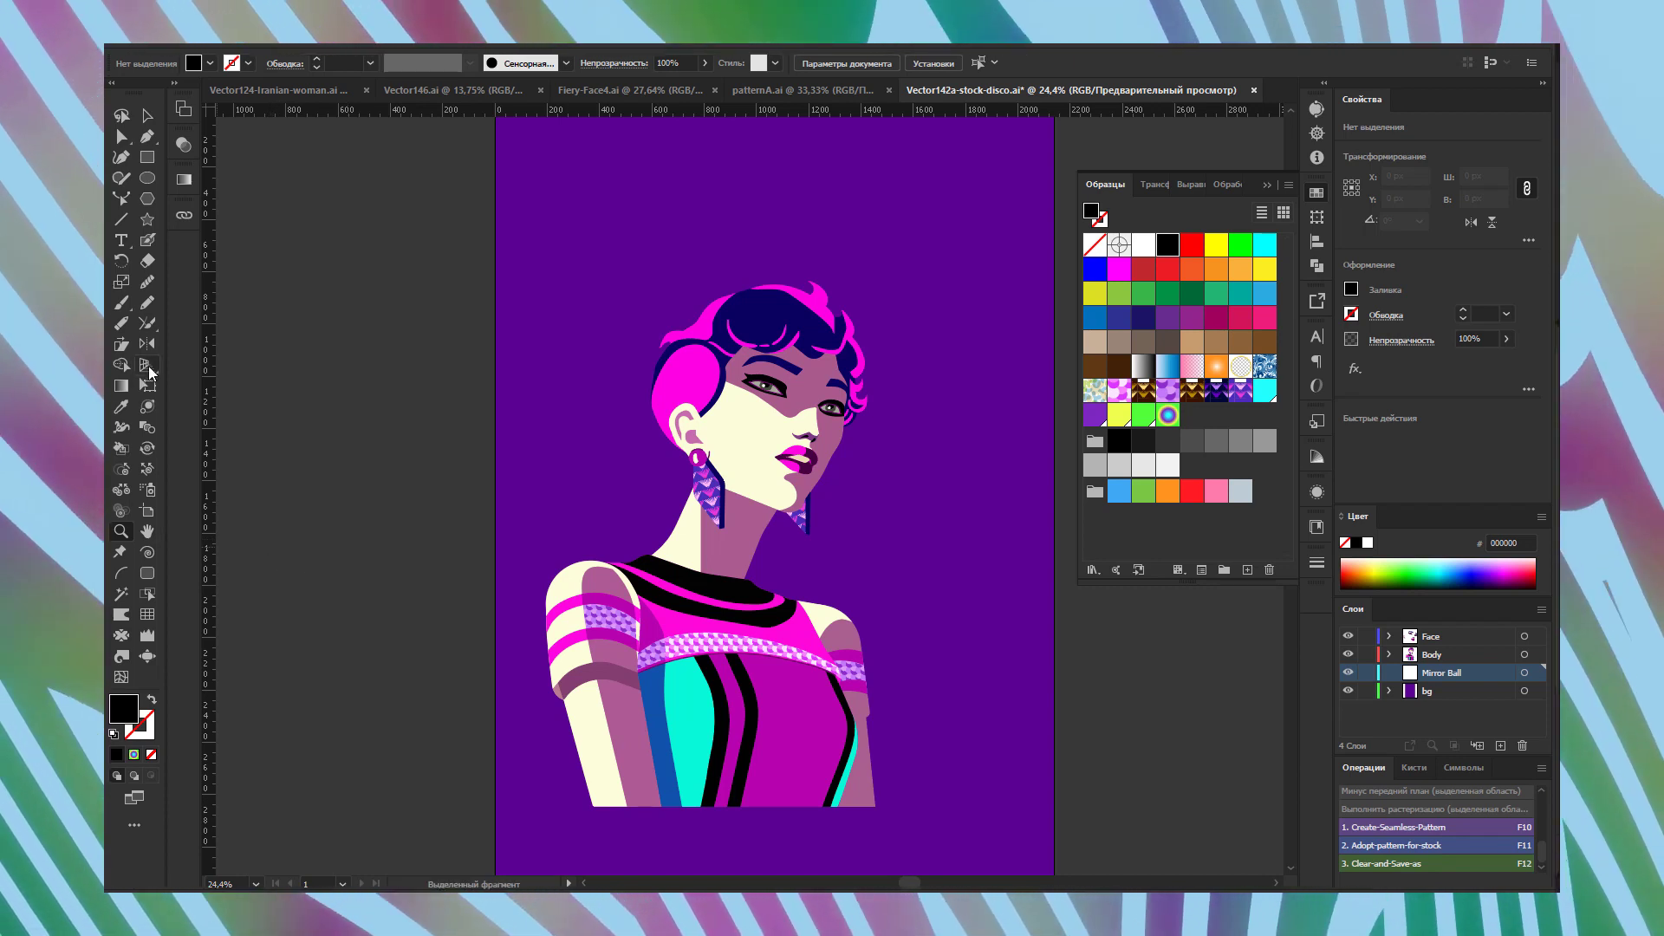
Show the perspective grid over the portrait and zoom in on the woman's face.
left_click(147, 365)
key("ctrl+minus")
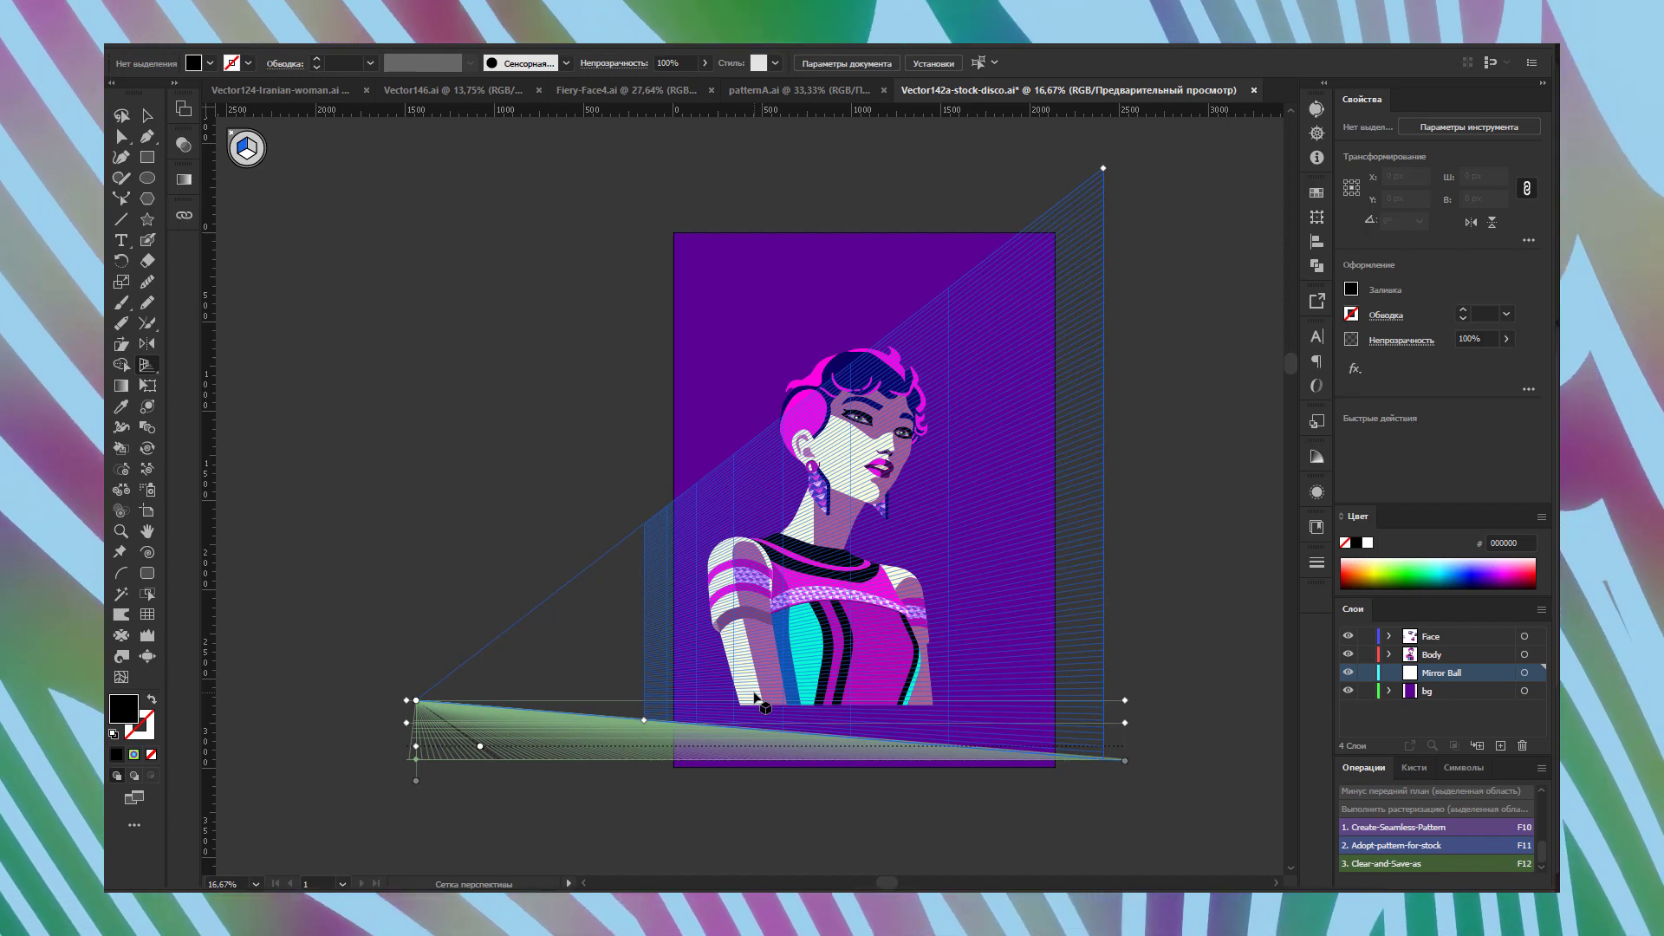
key("z")
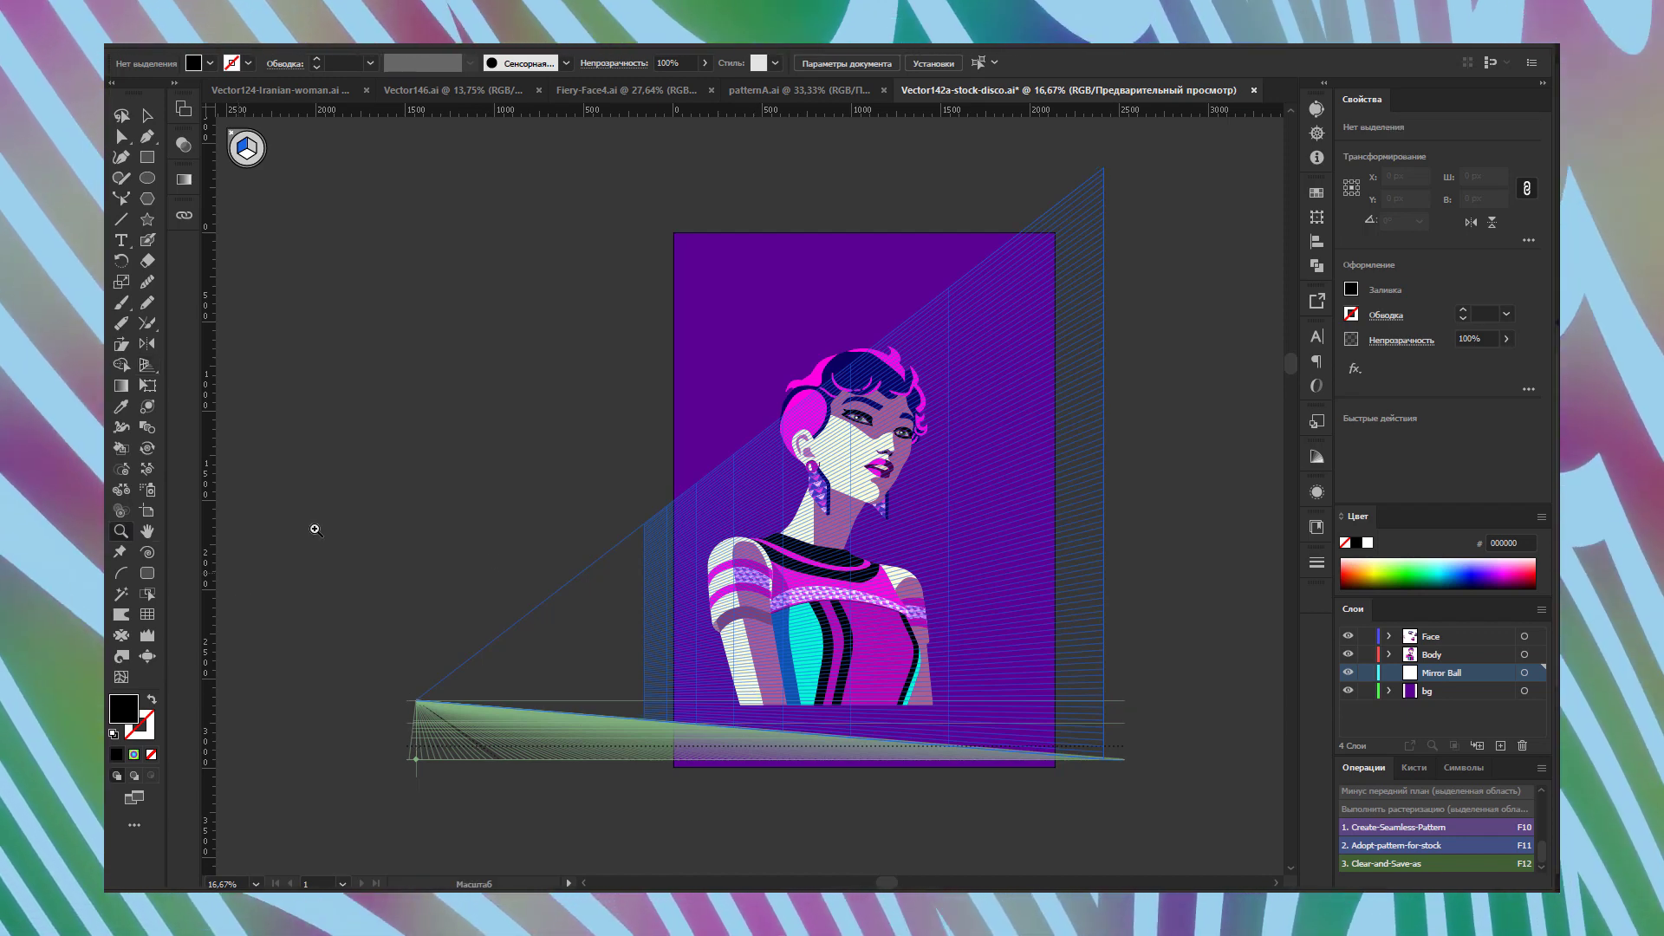
left_click_drag(874, 398, 1110, 542)
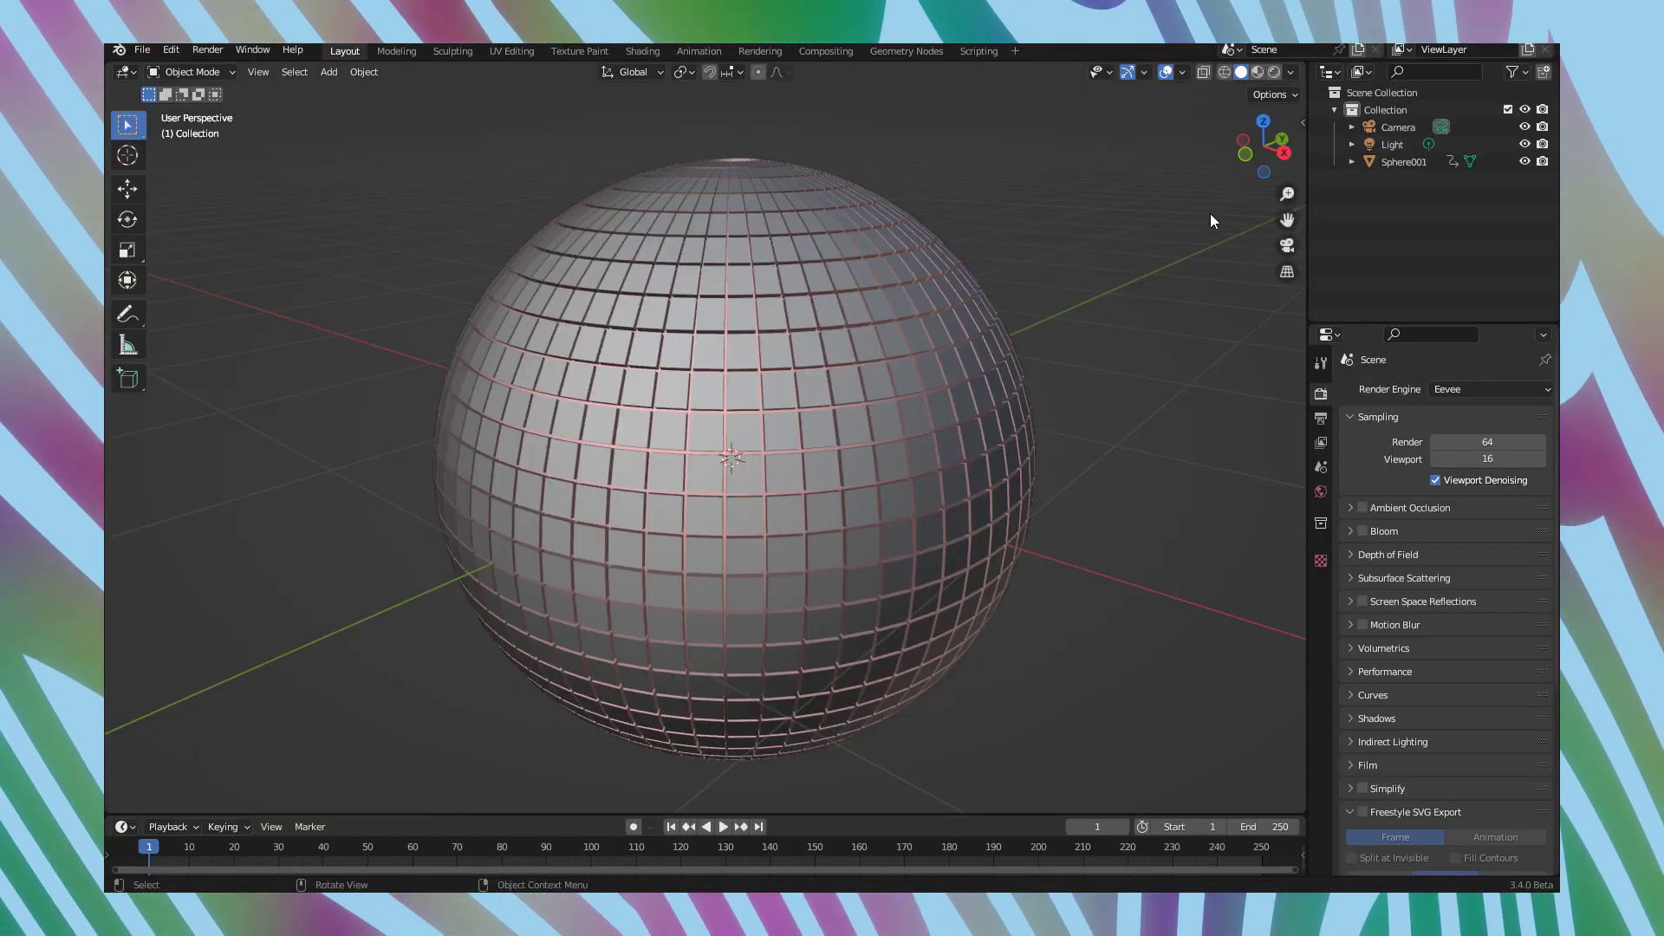
left_click_drag(1255, 156, 1097, 346)
scroll(1097, 352, "down", 3)
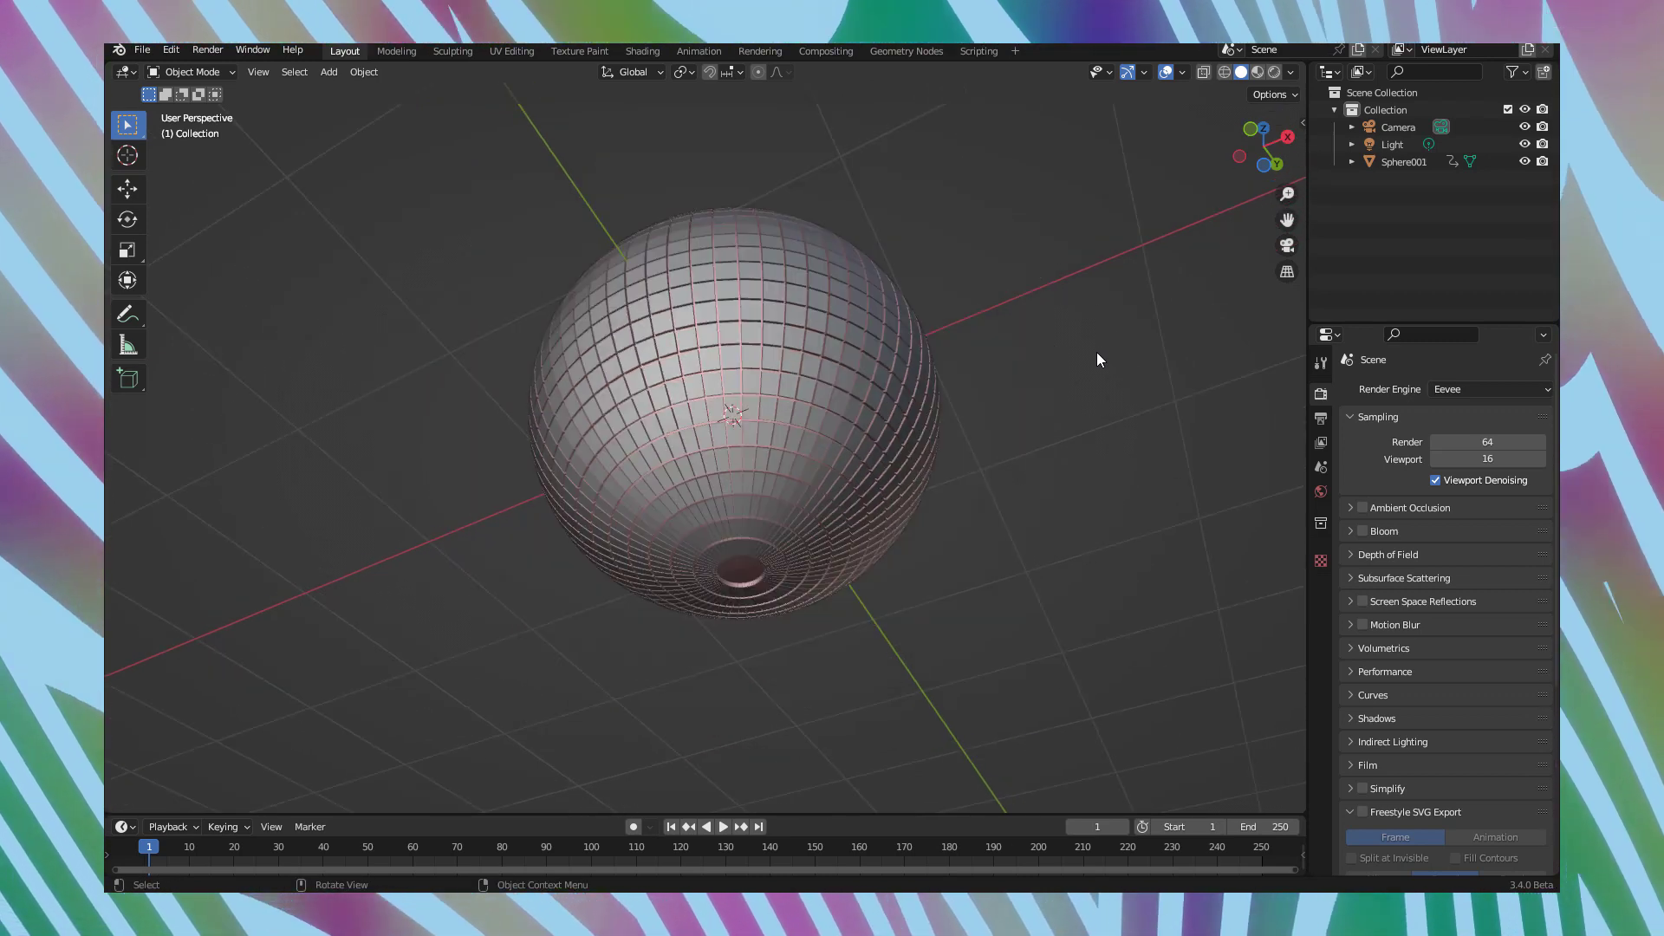
left_click_drag(1277, 154, 1364, 186)
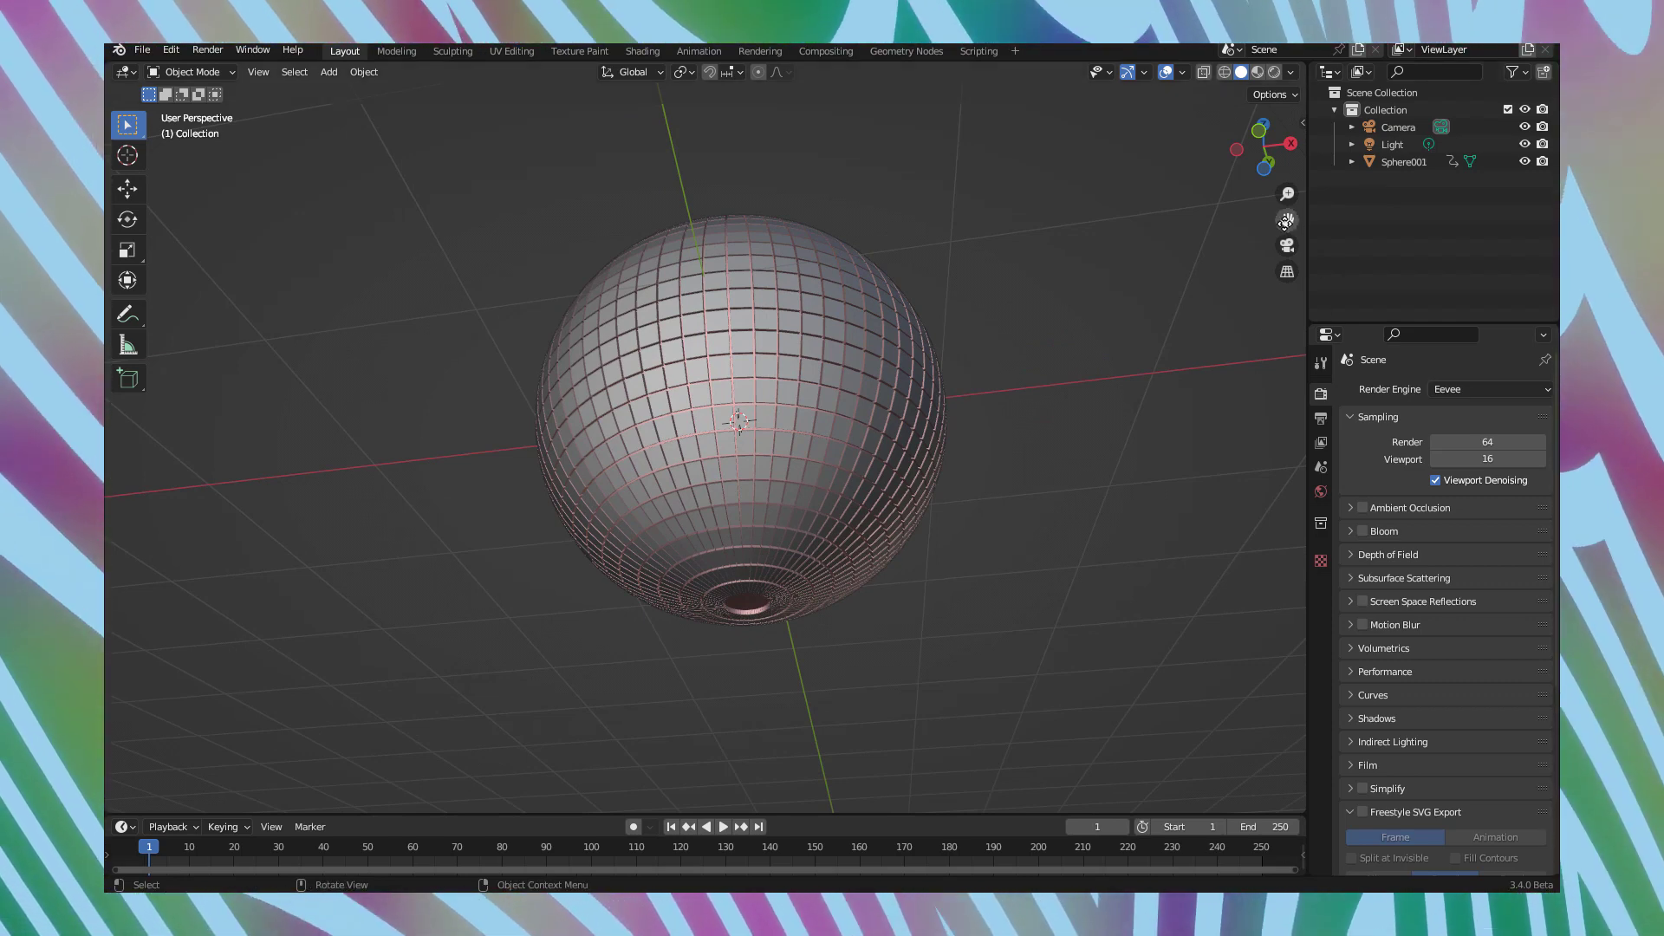
scroll(1291, 277, "up", 2)
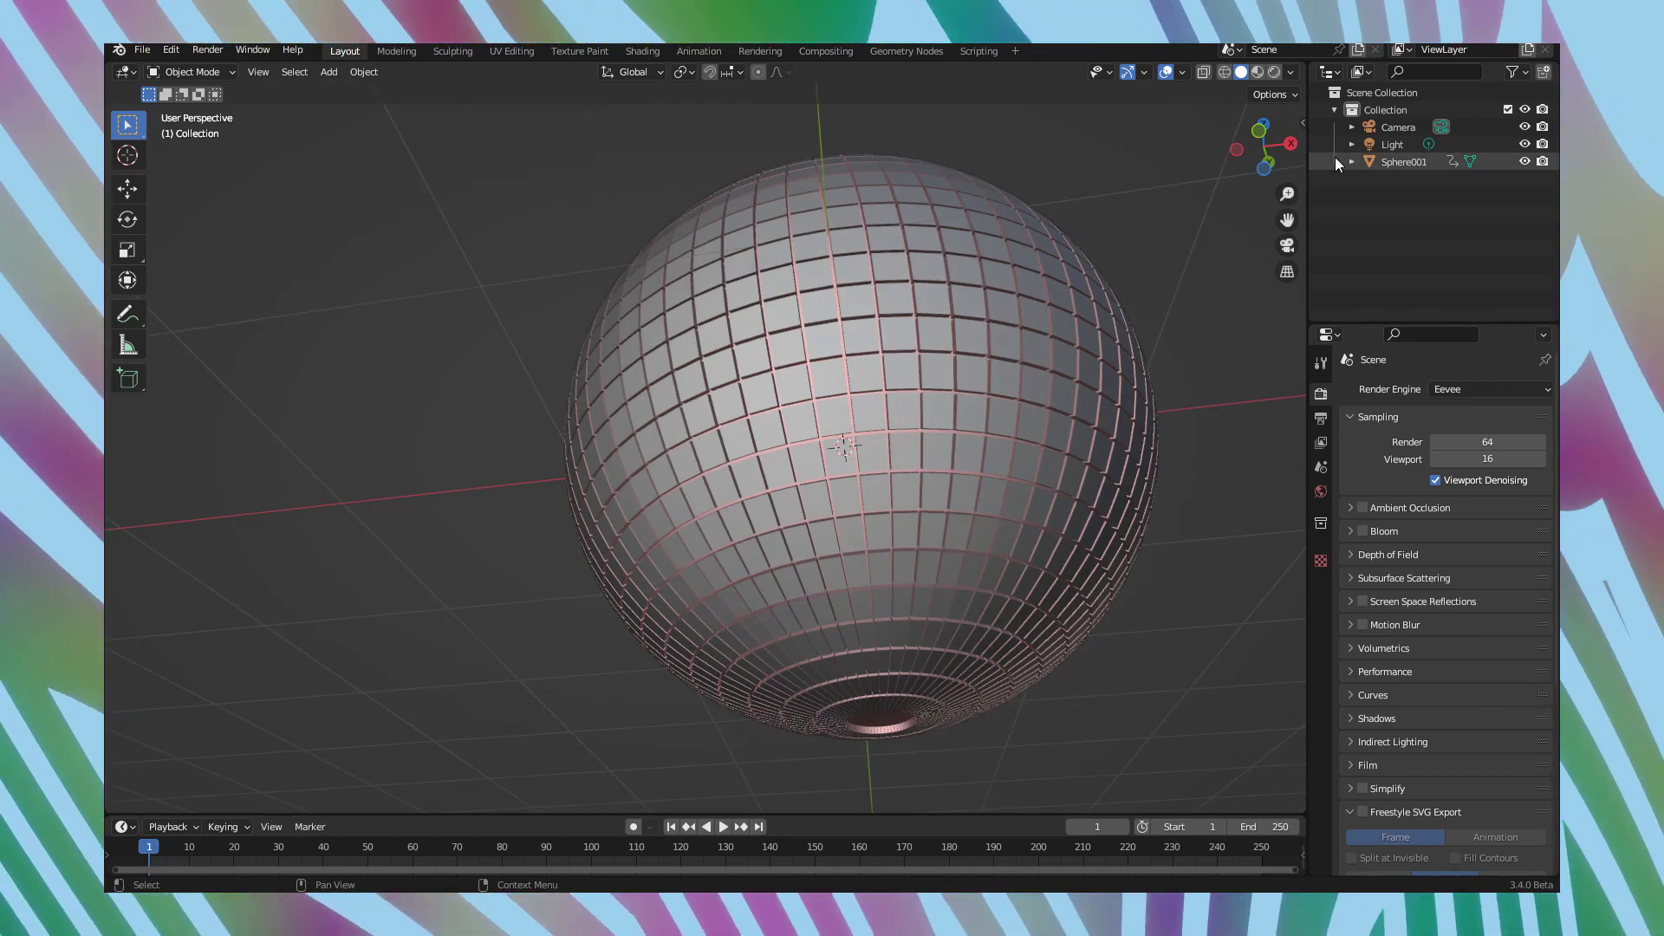
left_click_drag(1287, 219, 1258, 232)
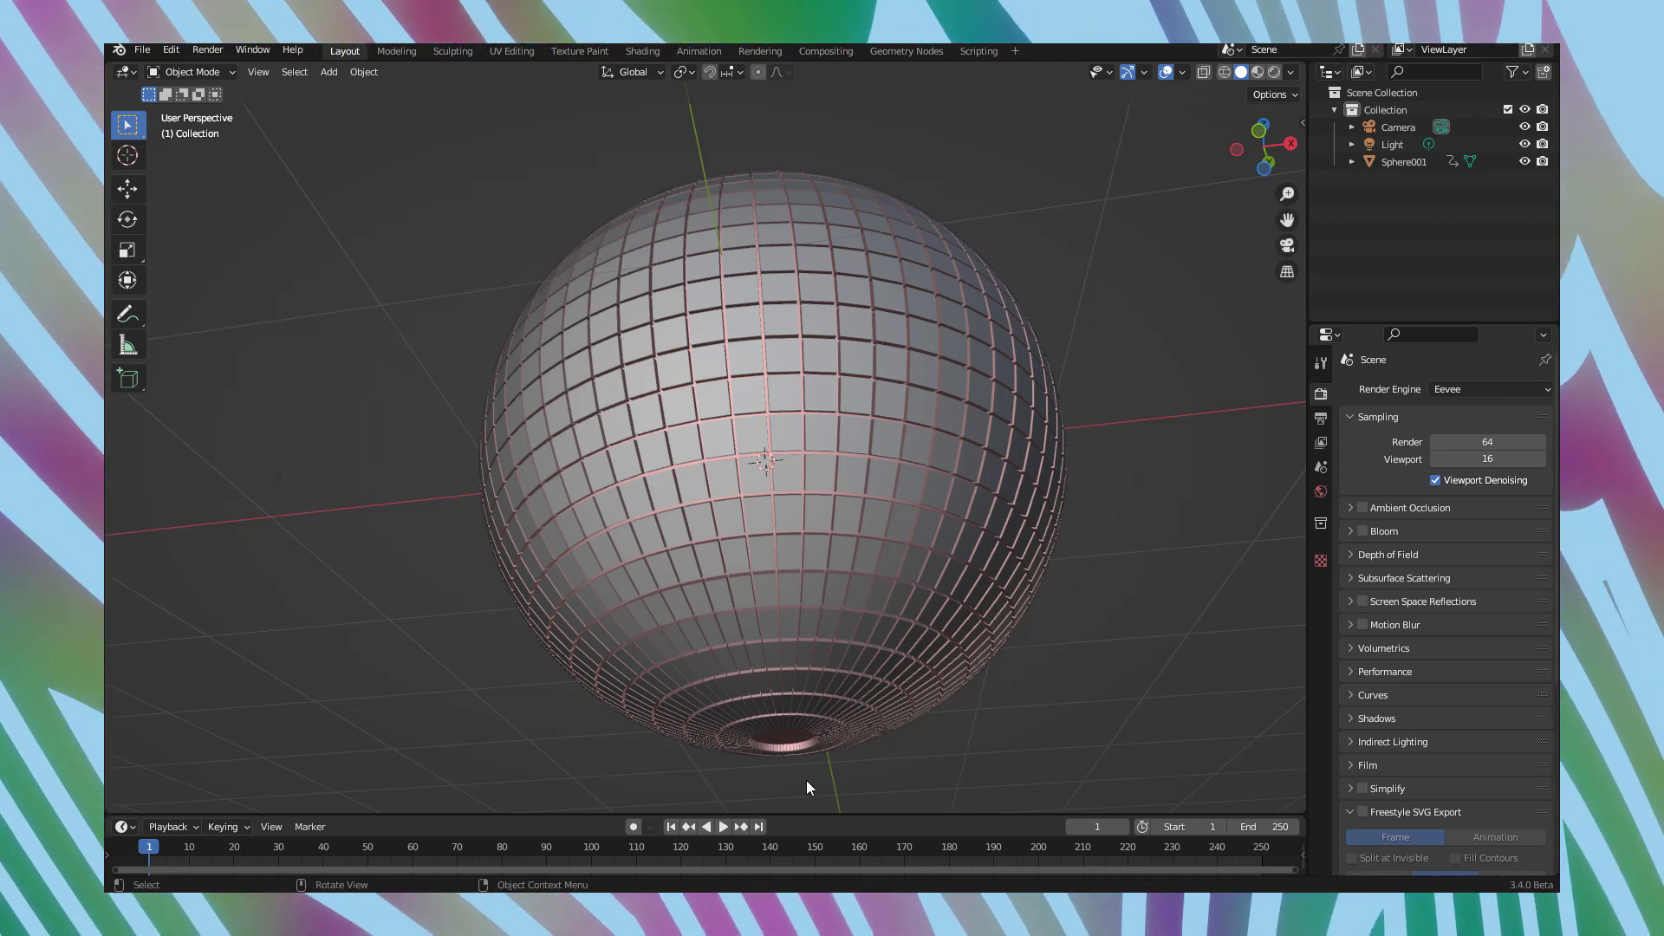
left_click_drag(1246, 167, 1306, 108)
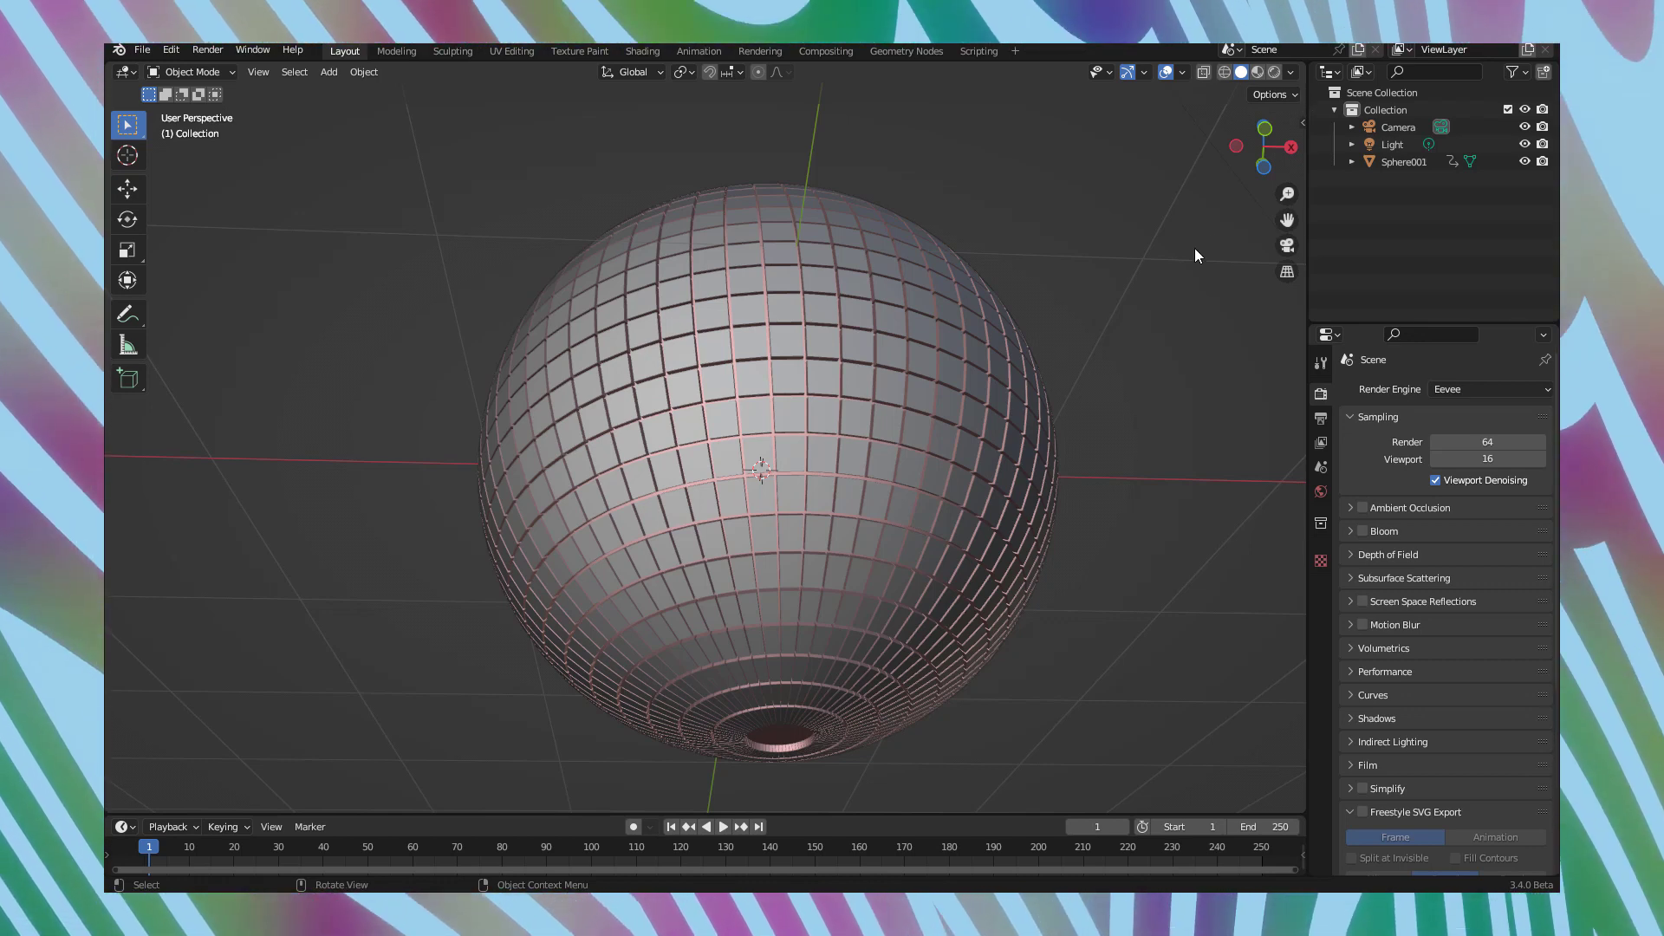
left_click_drag(1287, 219, 1278, 247)
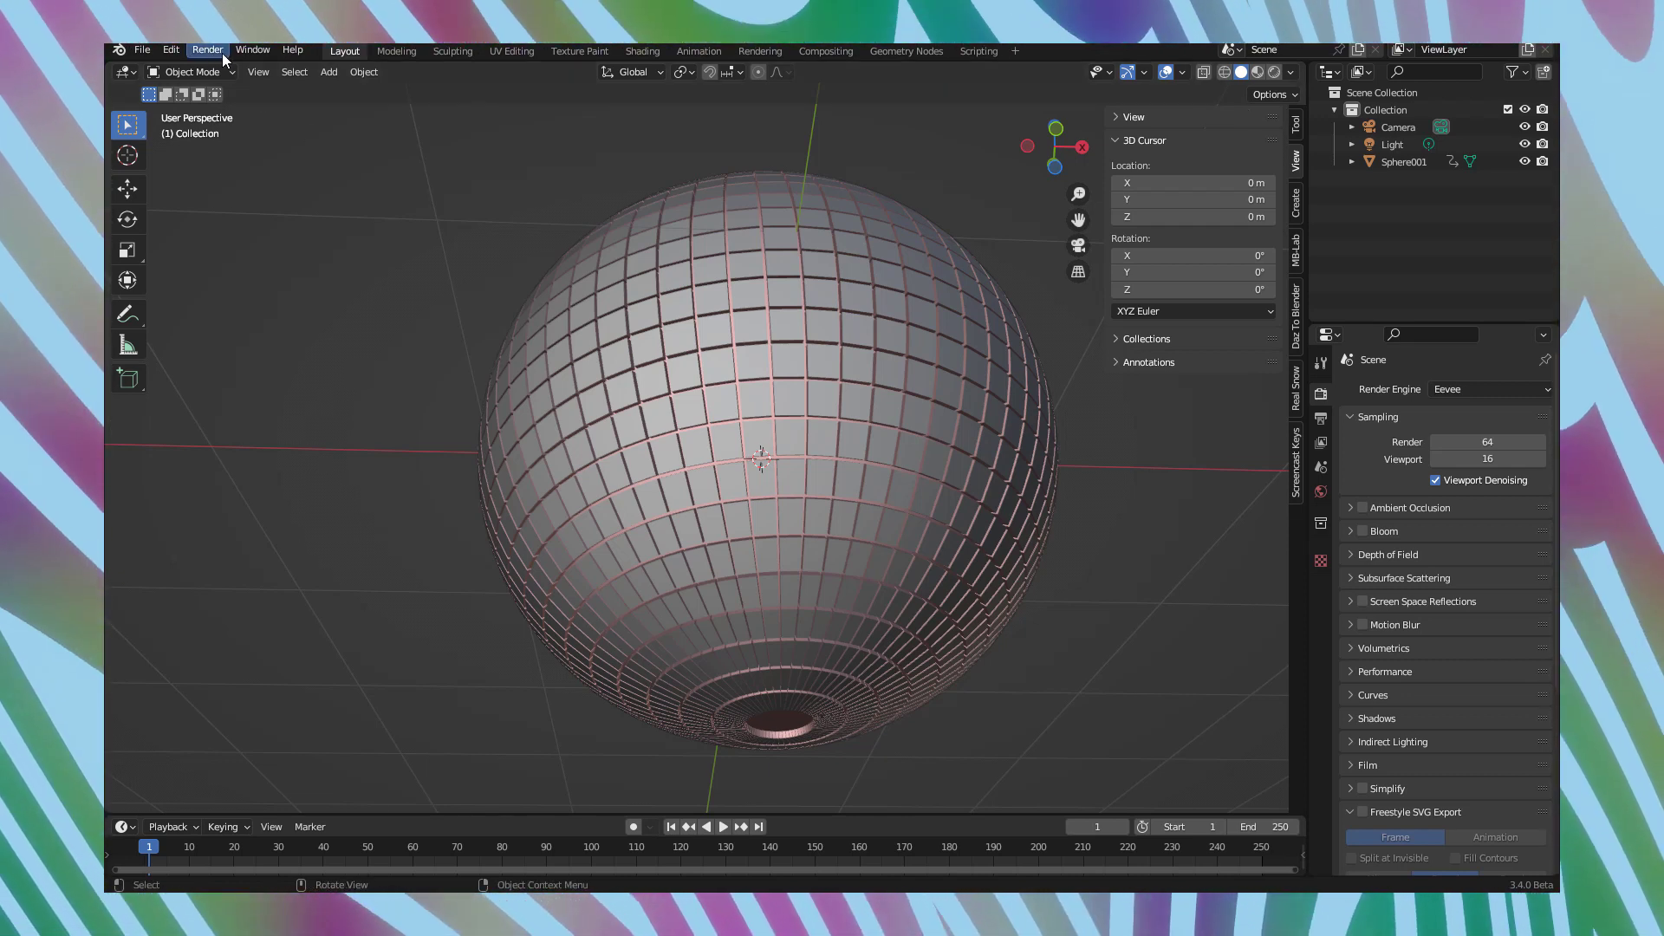
Align the active camera to the current view and render an image of the disco ball.
left_click(260, 72)
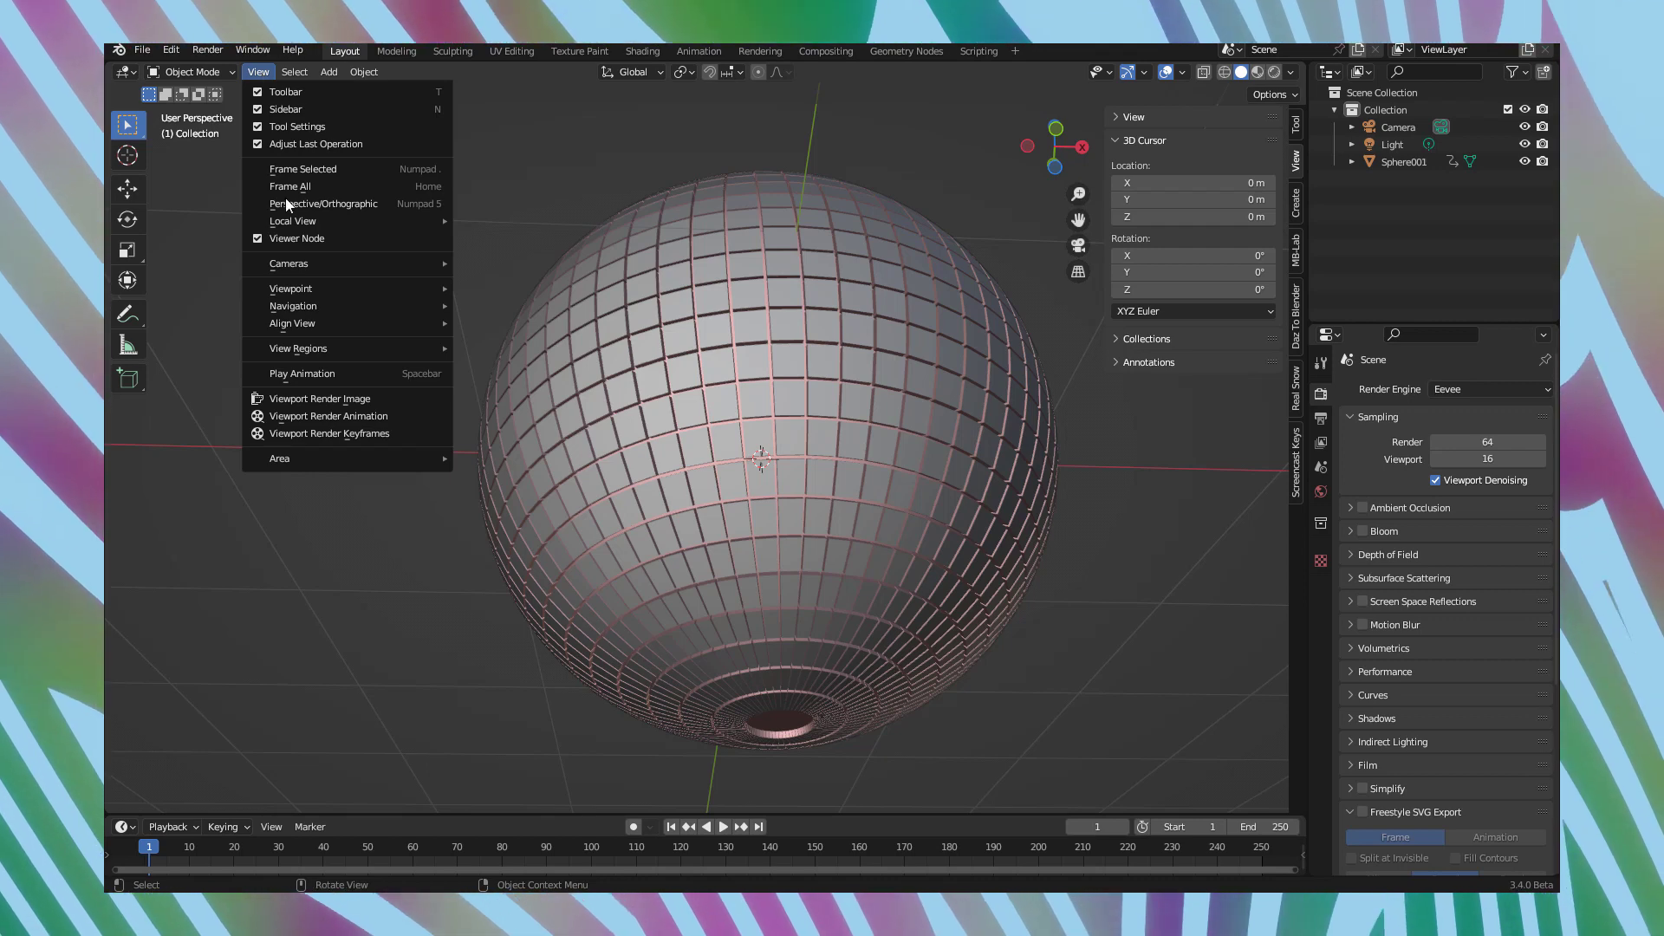
mouse_move(406, 320)
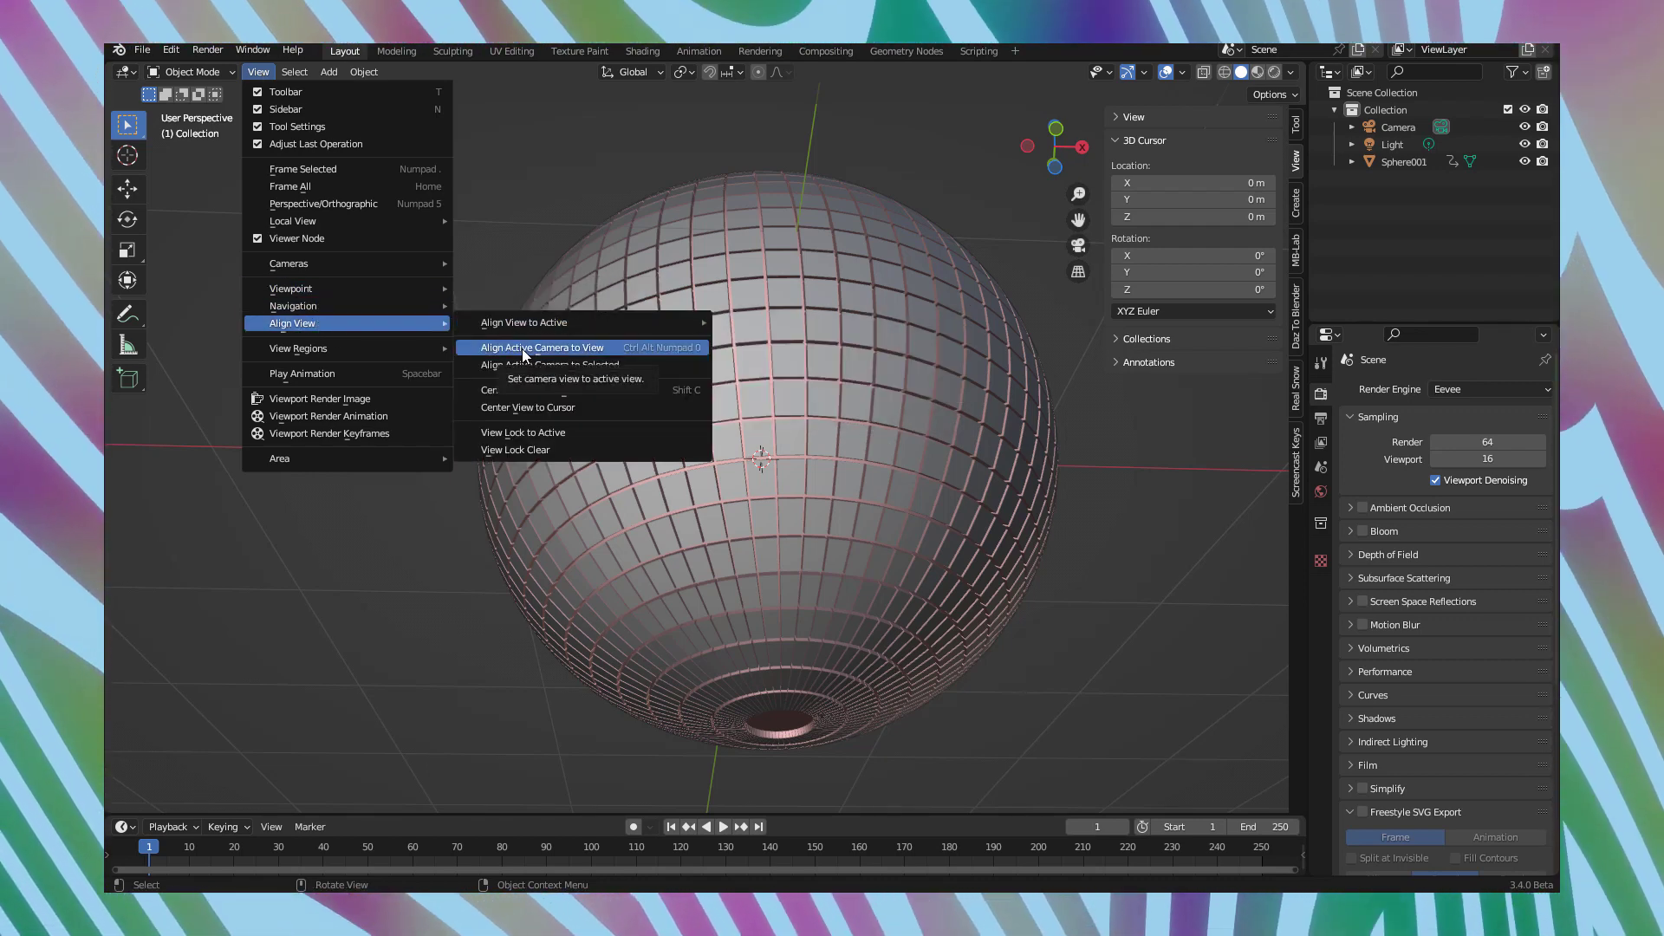
left_click(523, 349)
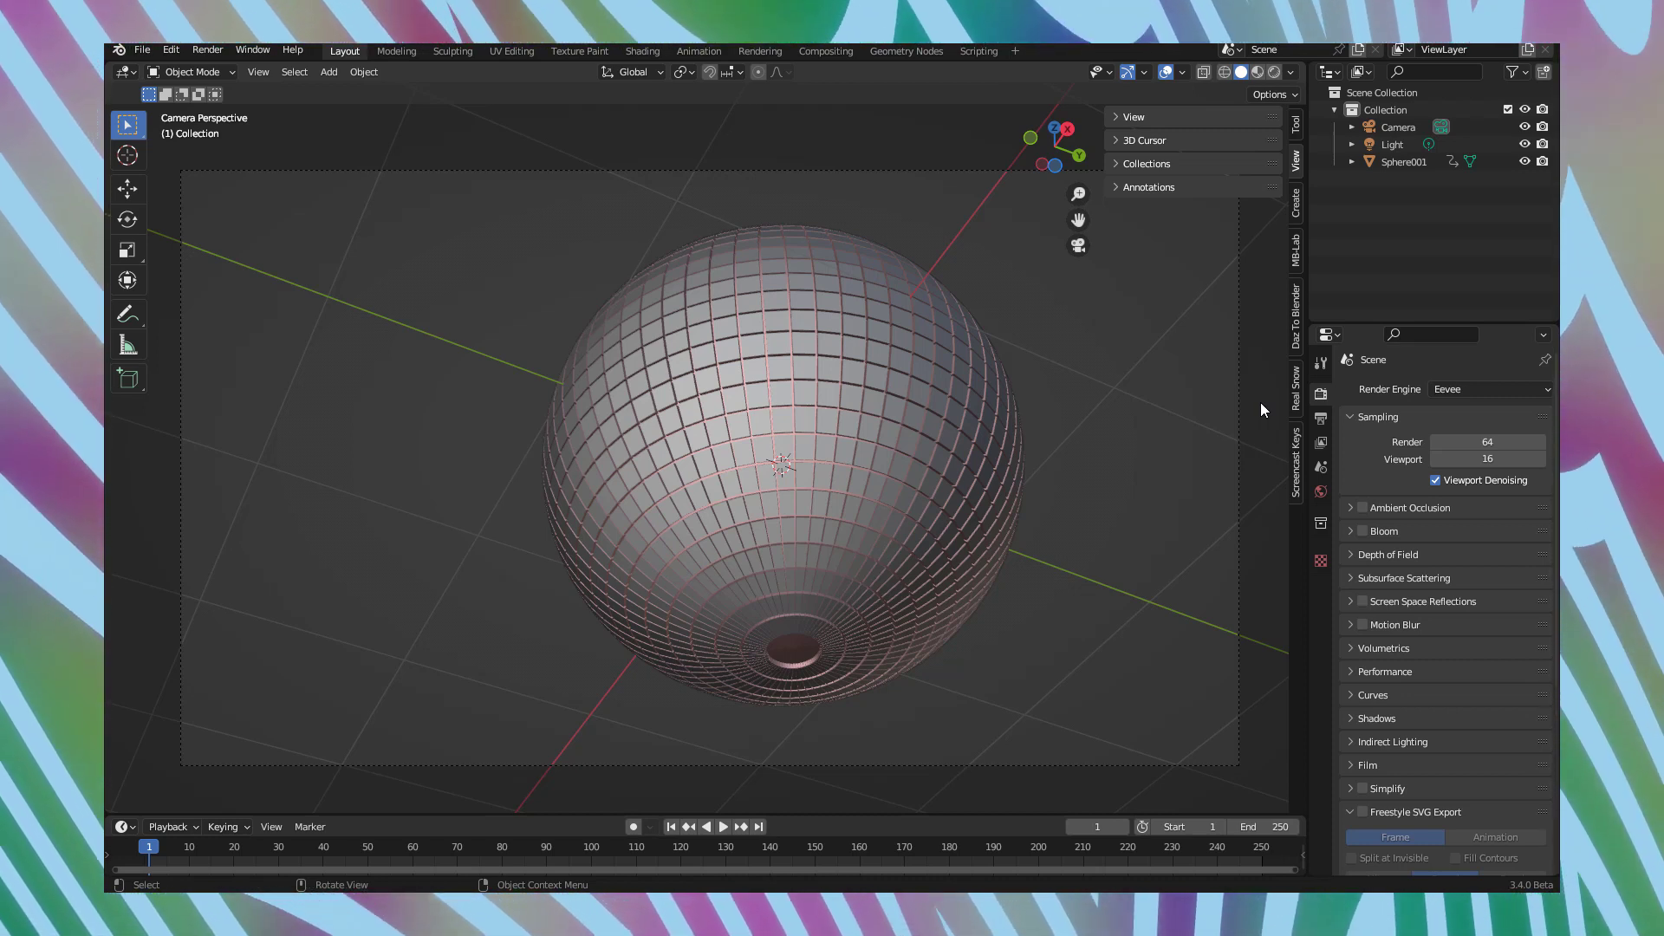
left_click(213, 51)
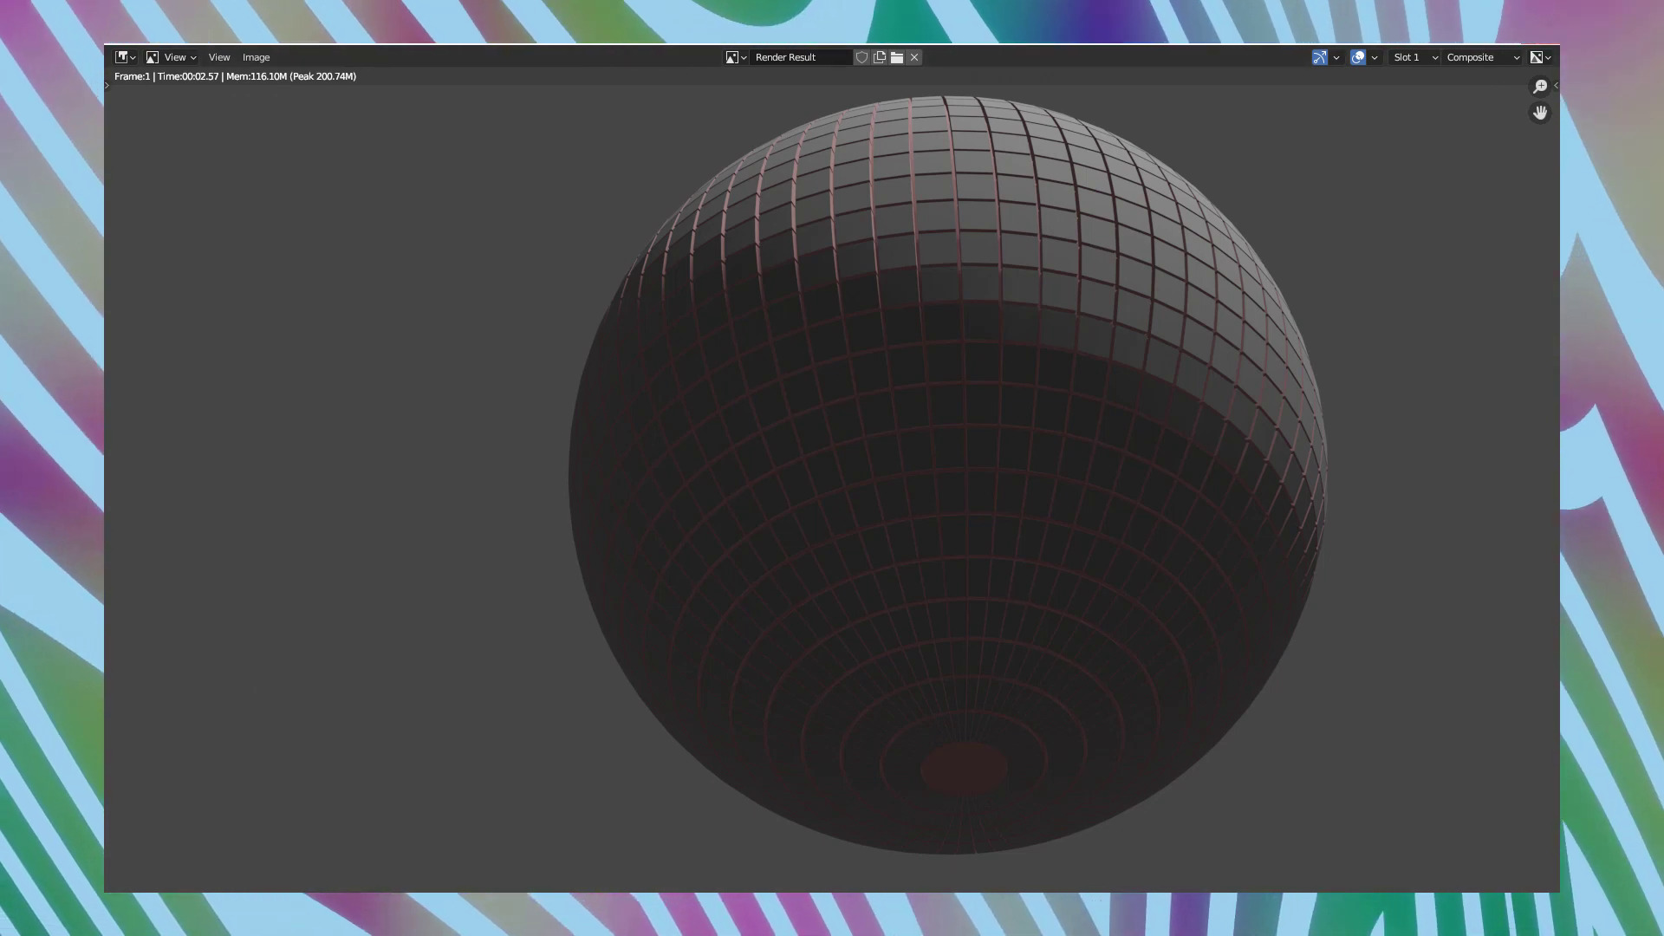
Close the Render Result window to return to the camera view.
key("Escape")
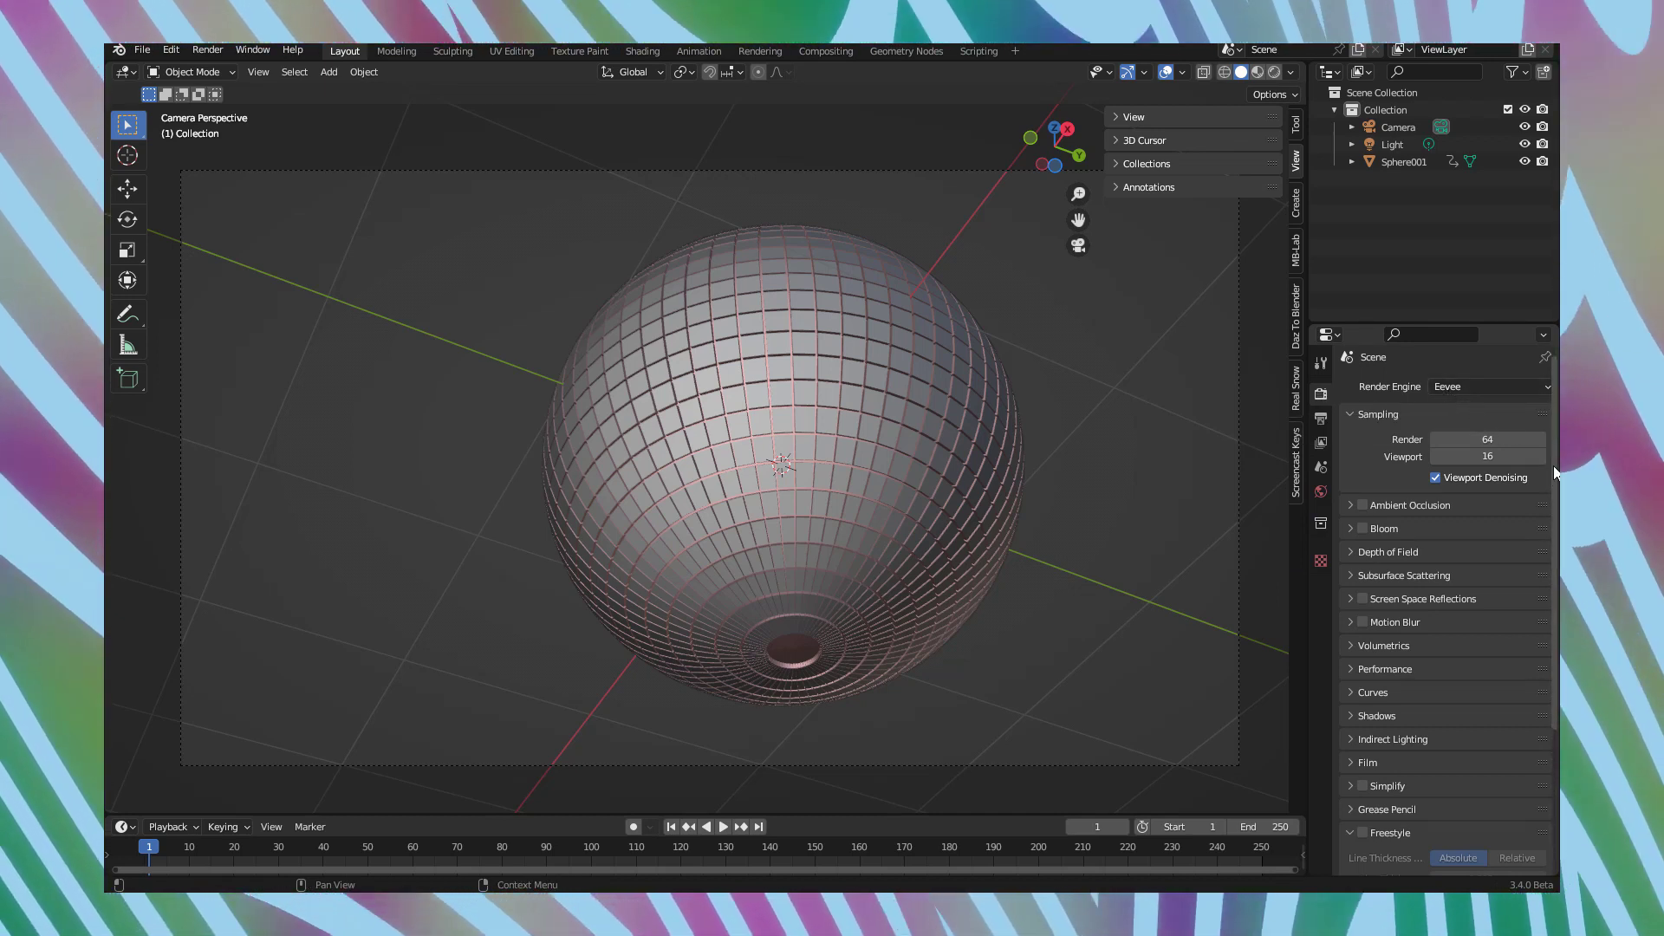
Enable Freestyle in Render Properties so the tile edges render as lines.
scroll(1552, 470, "down", 6)
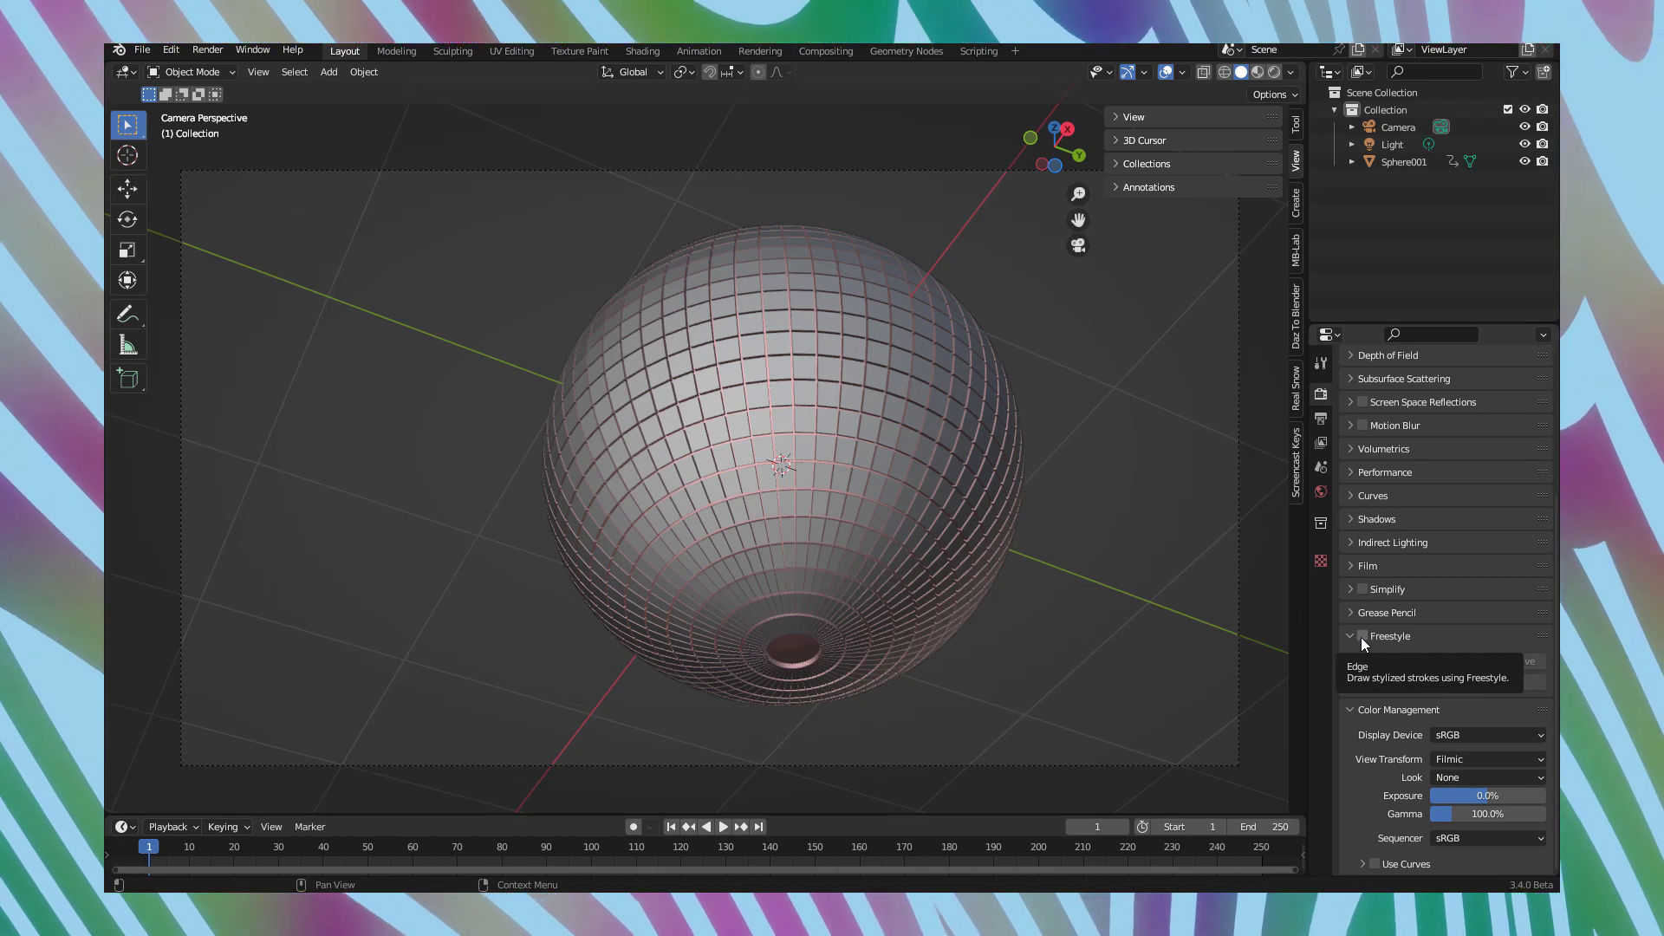
left_click(1362, 638)
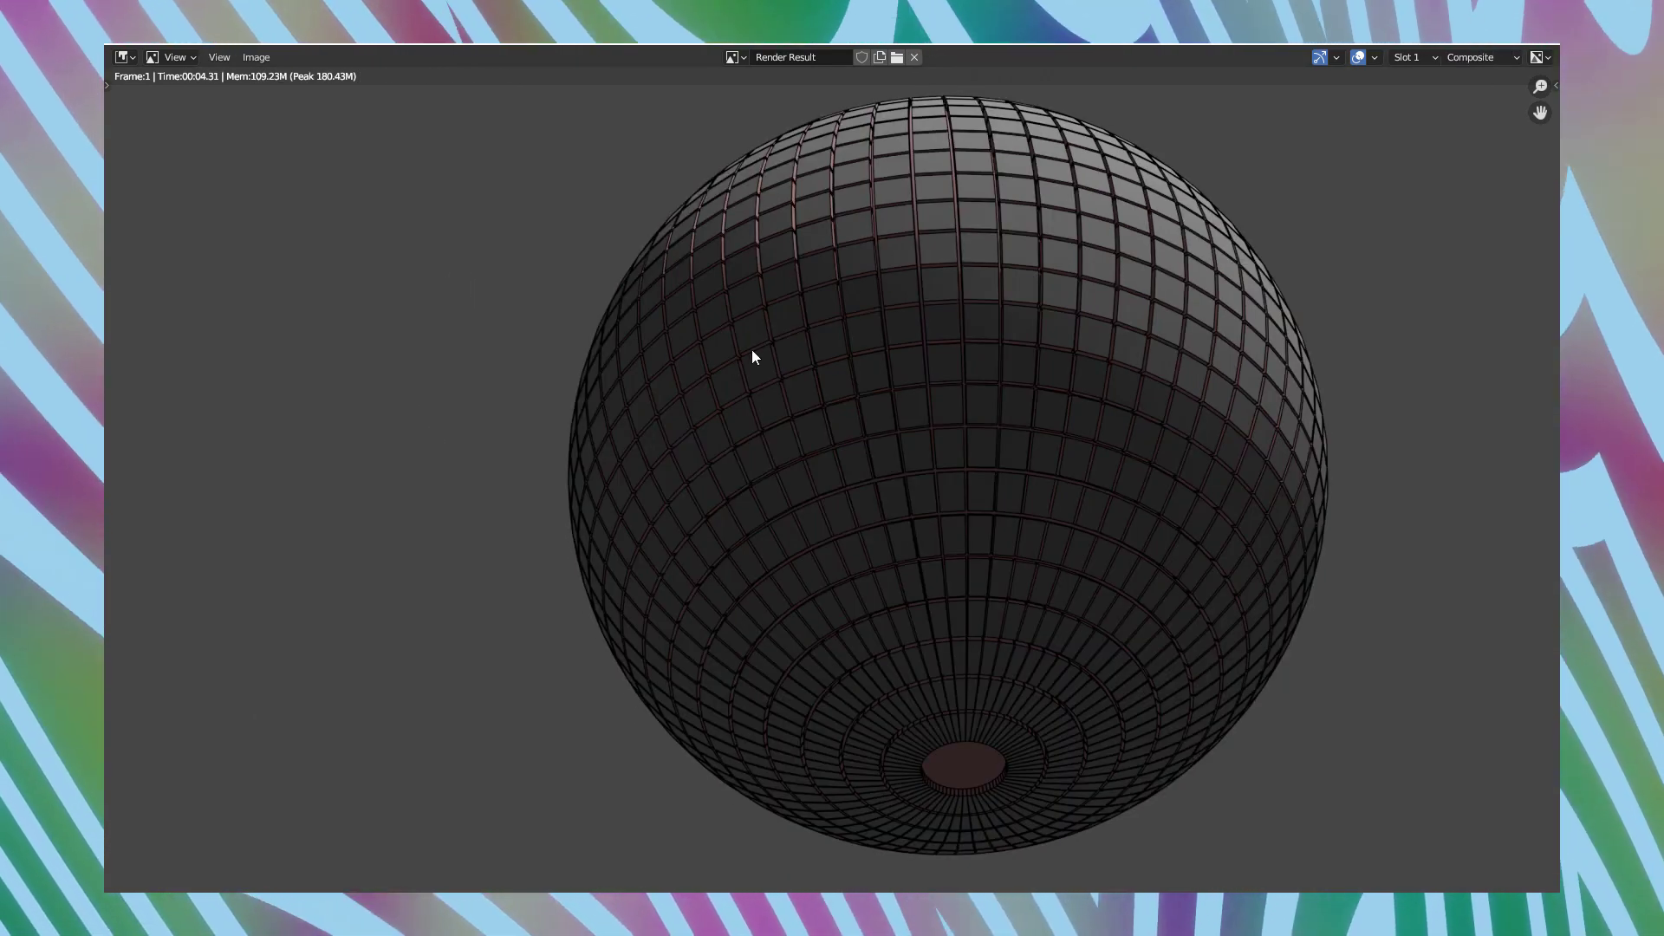
Inspect the Freestyle render, panning up to check the tile outlines on the sphere's top.
scroll(822, 442, "up", 5)
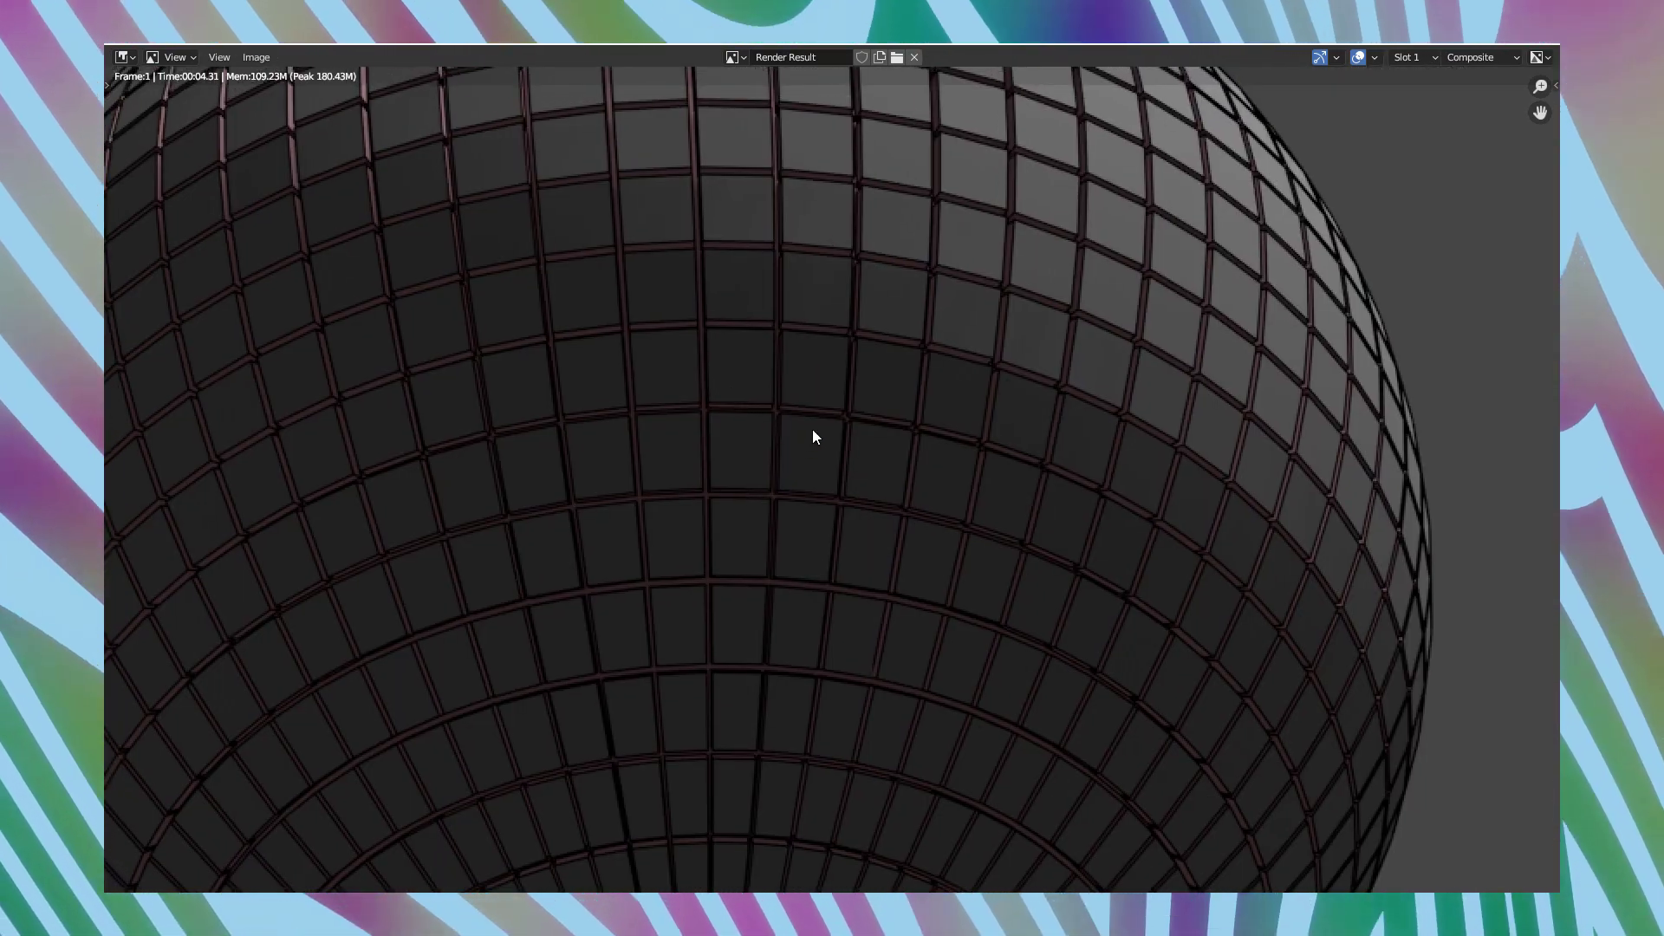
scroll(814, 426, "down", 4)
middle_click_drag(761, 301, 690, 460)
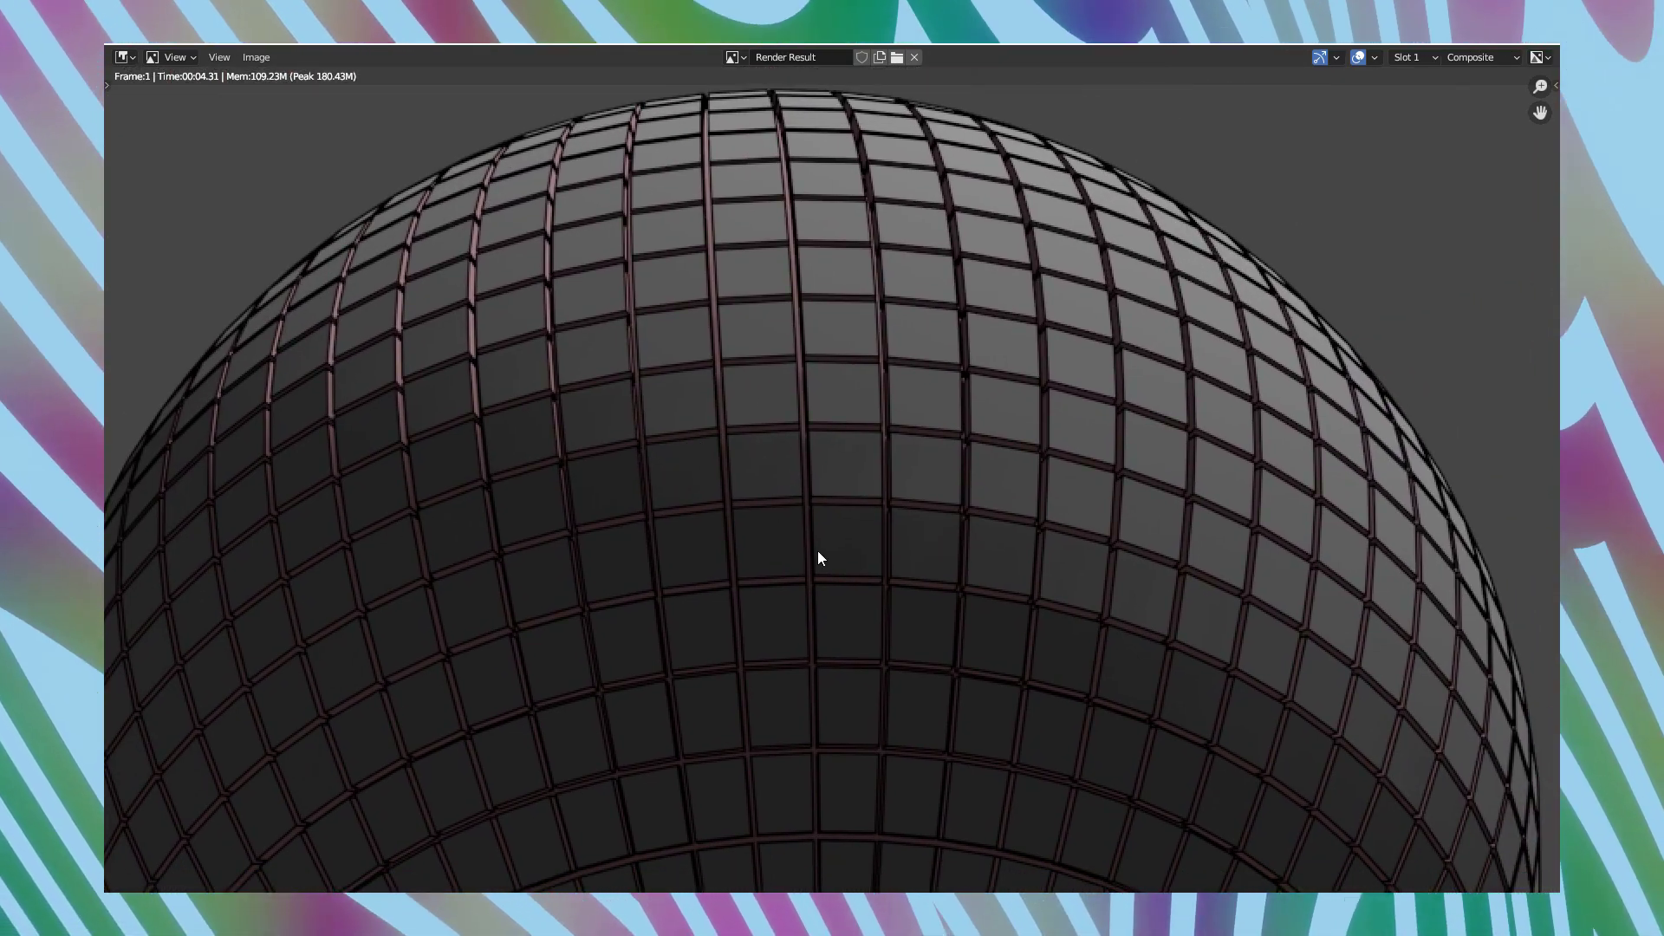
In Preferences Add-ons, search 'svg' and enable Render: Freestyle SVG Exporter.
key("Escape")
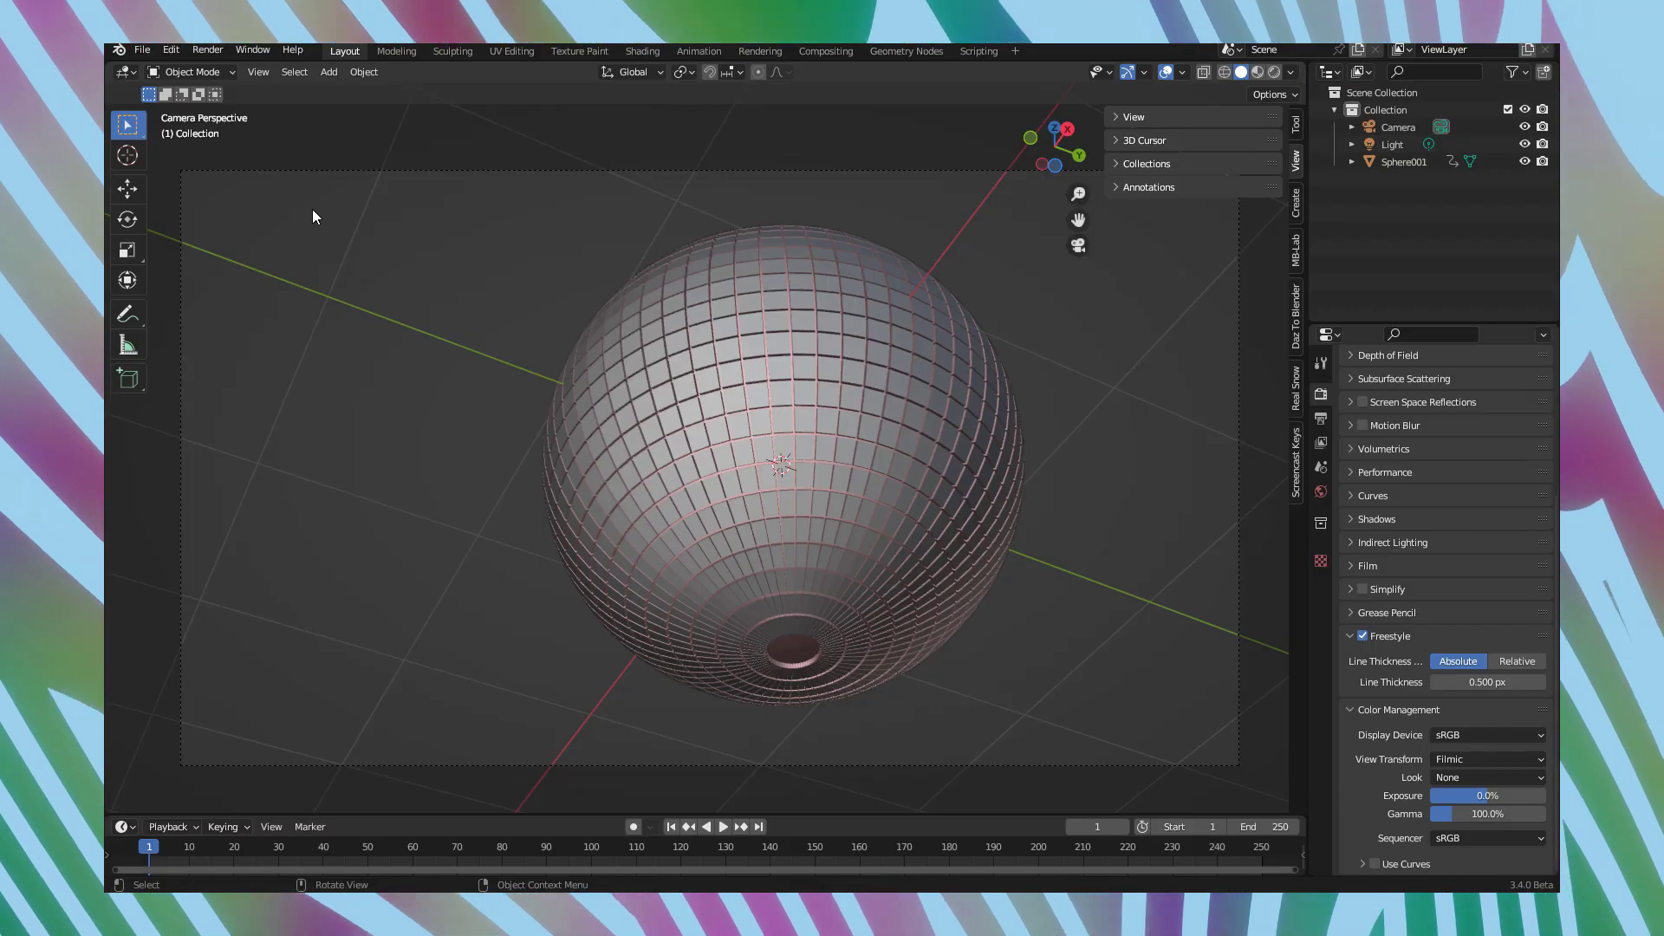
left_click(143, 51)
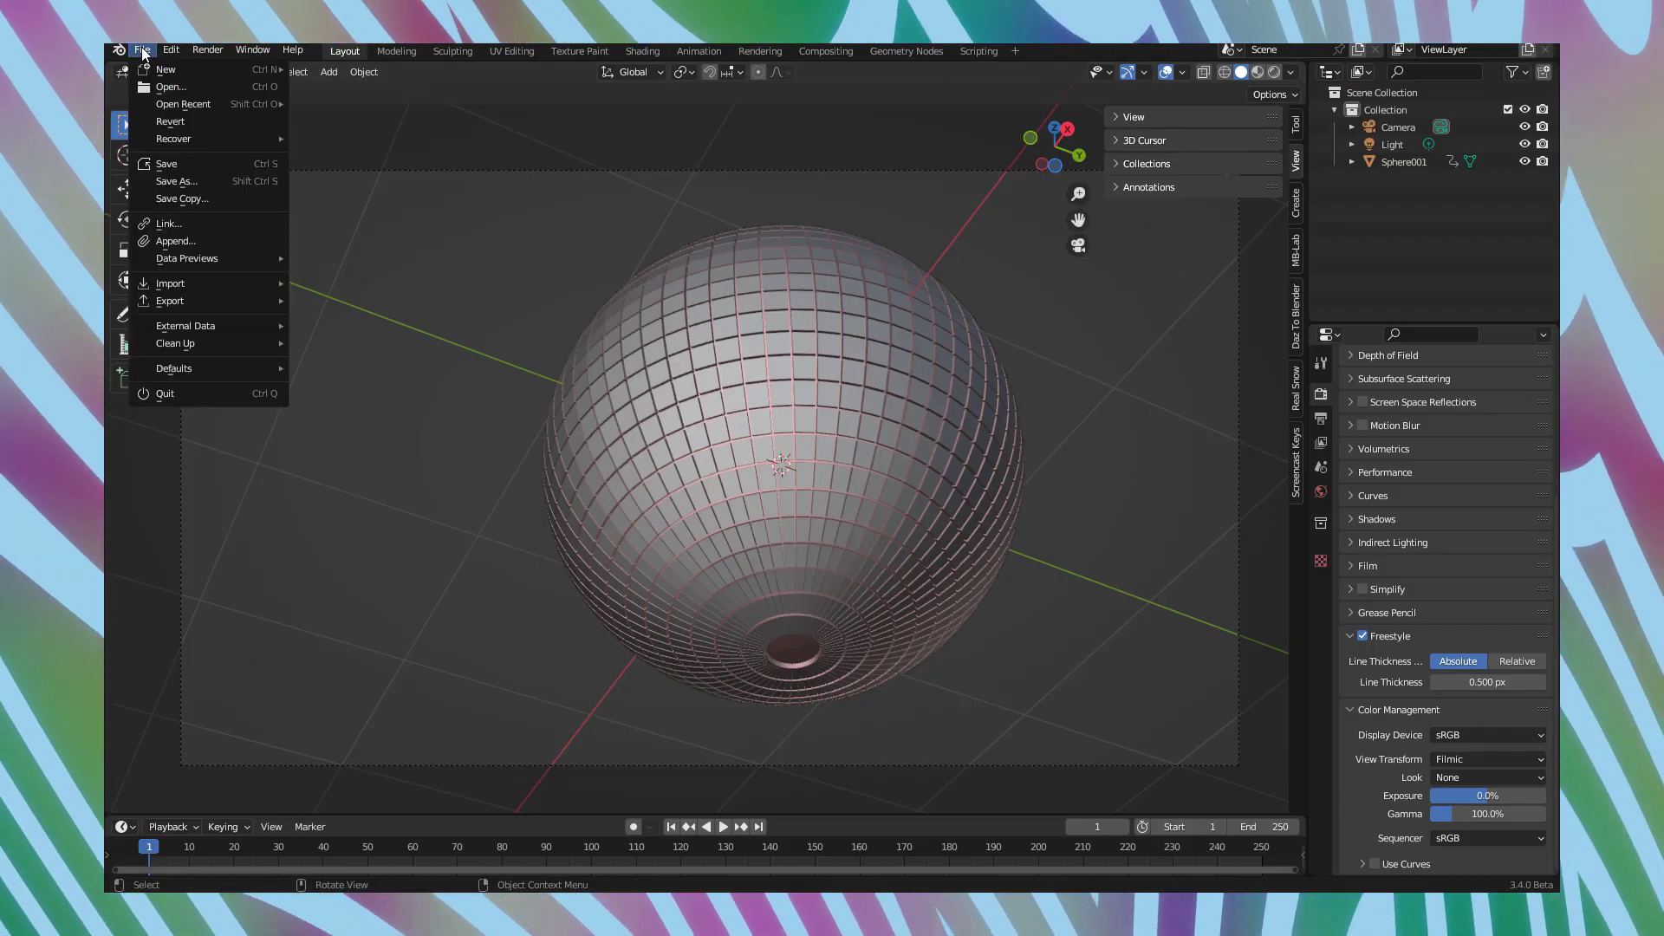
mouse_move(168, 50)
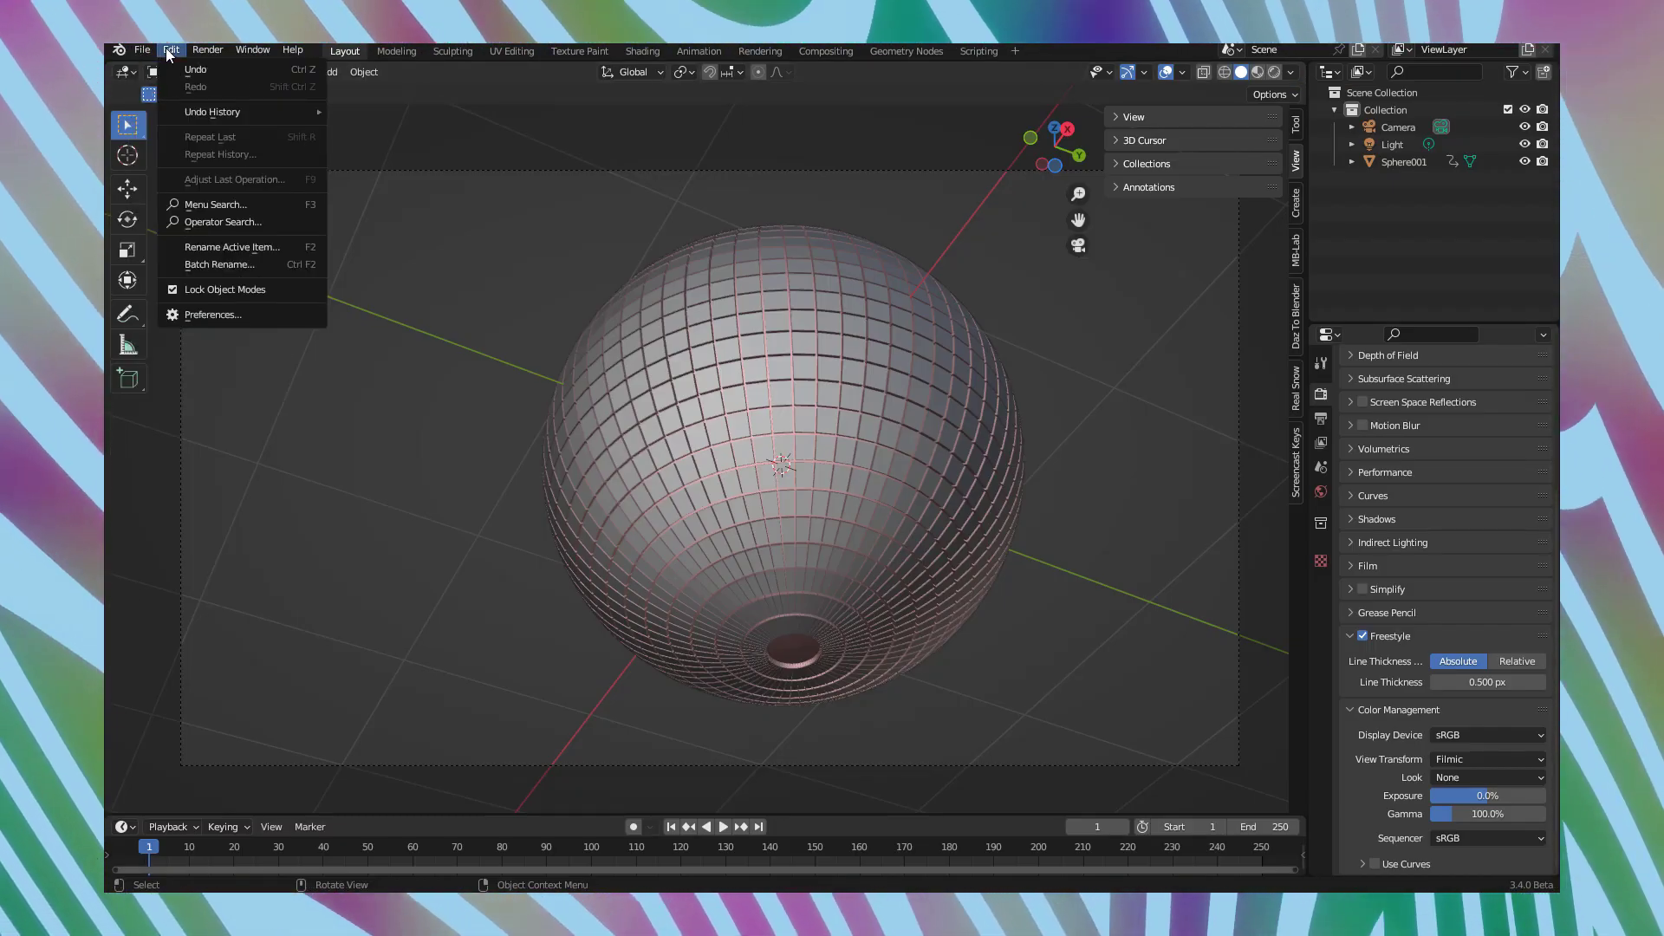
left_click(212, 313)
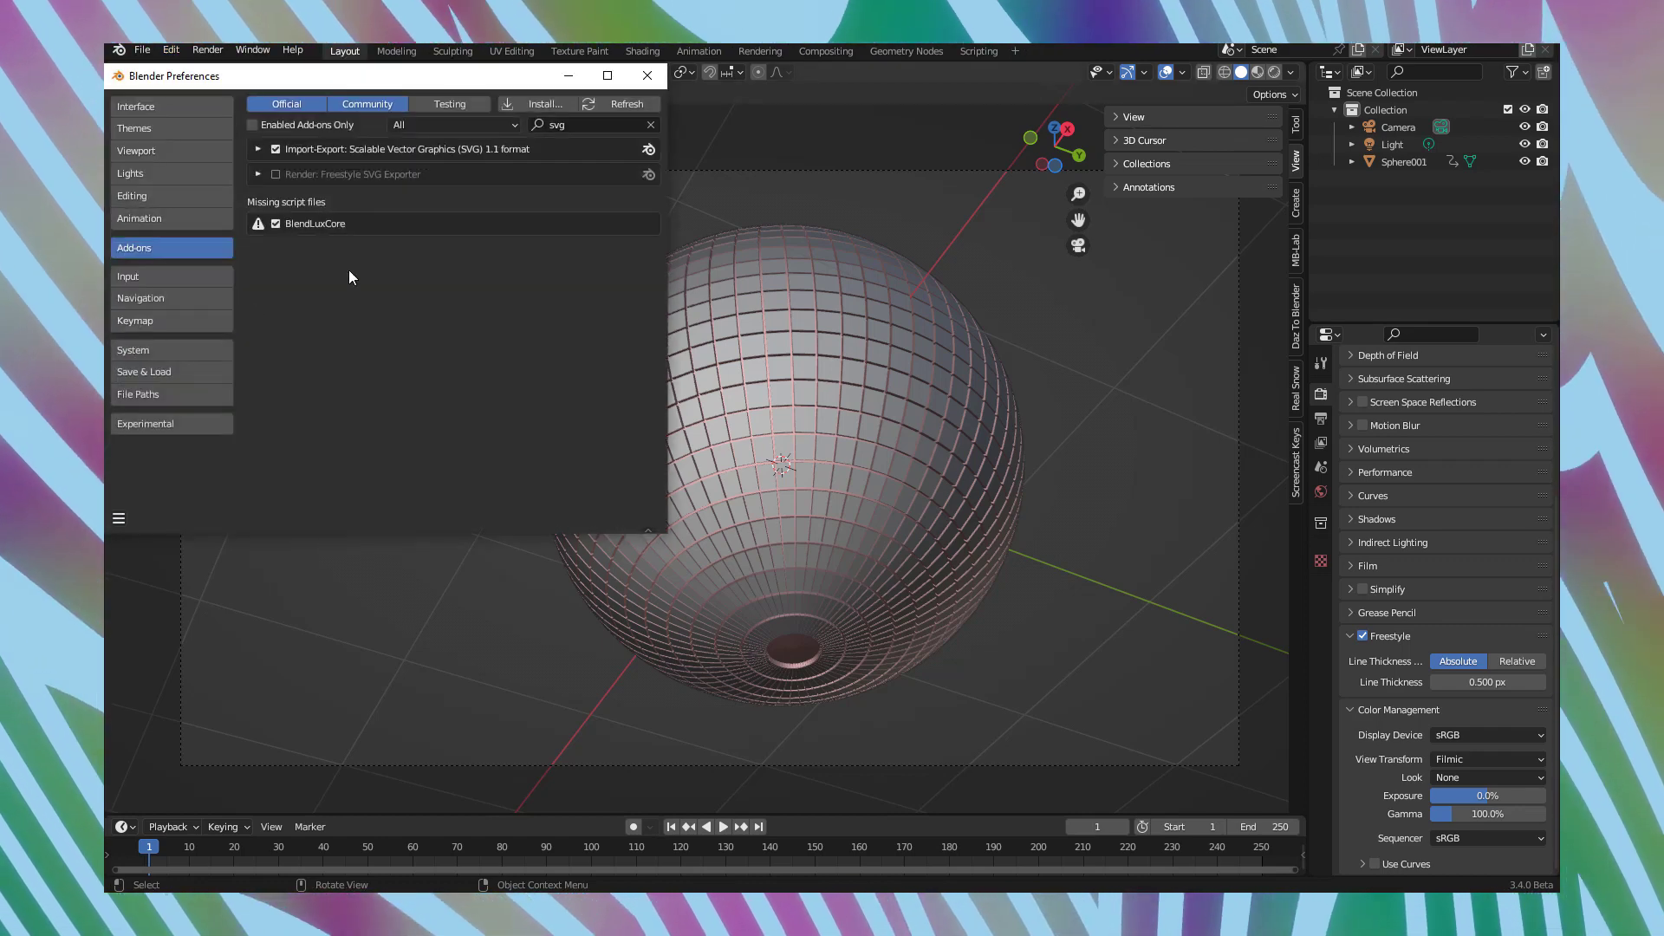
left_click(136, 106)
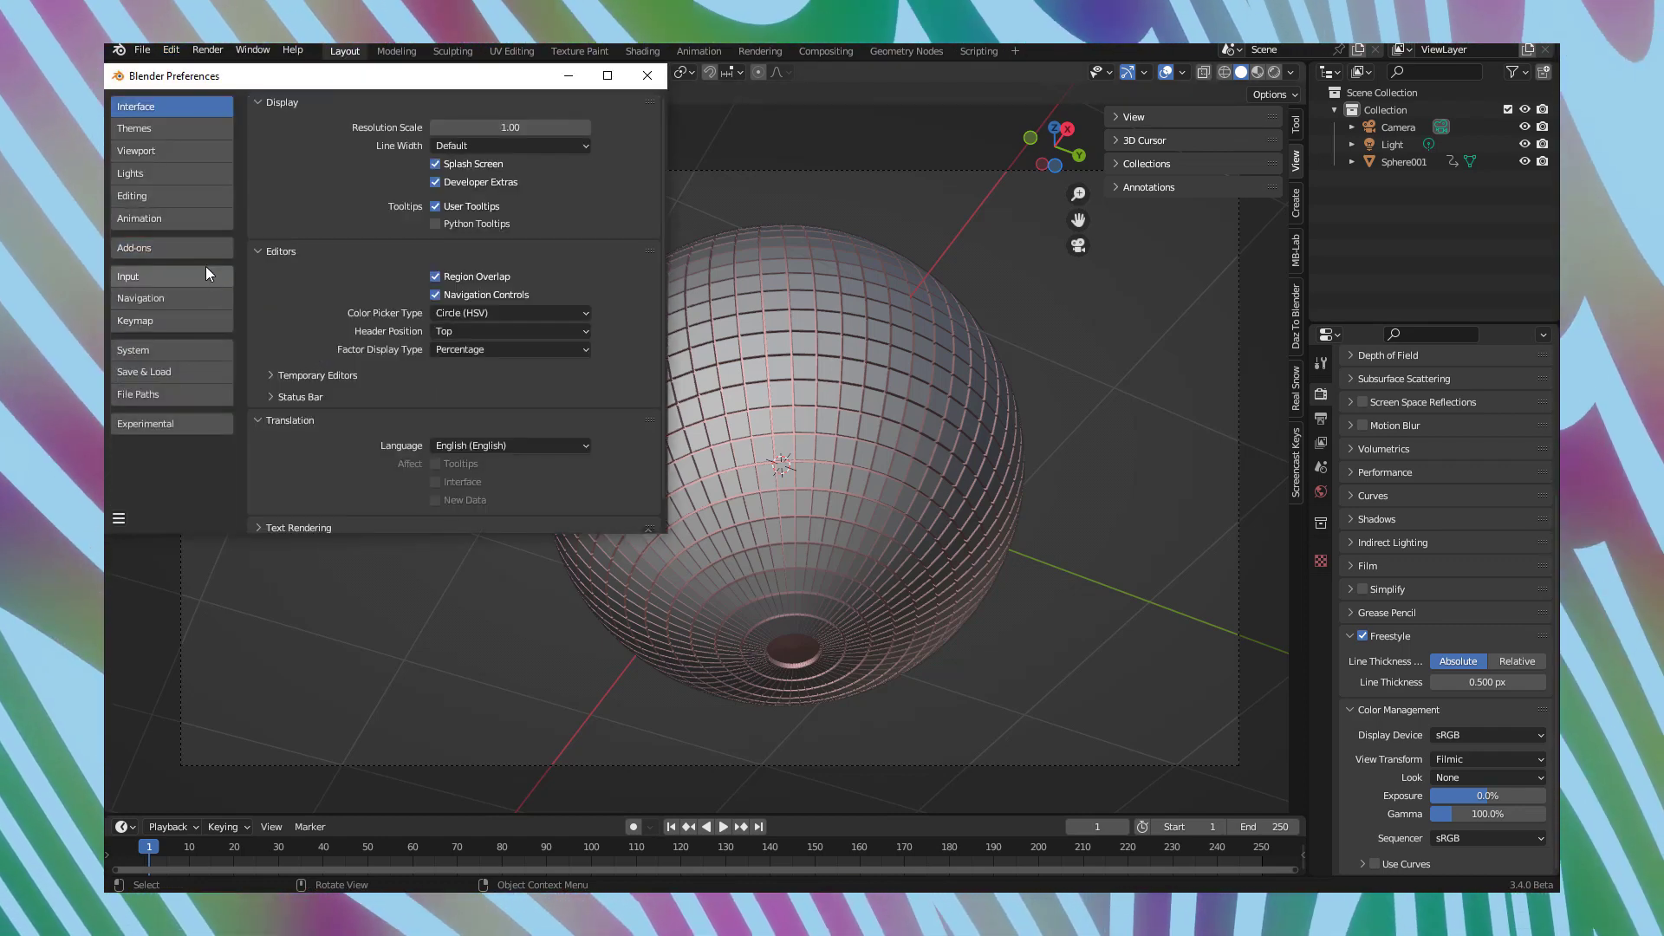
left_click(193, 251)
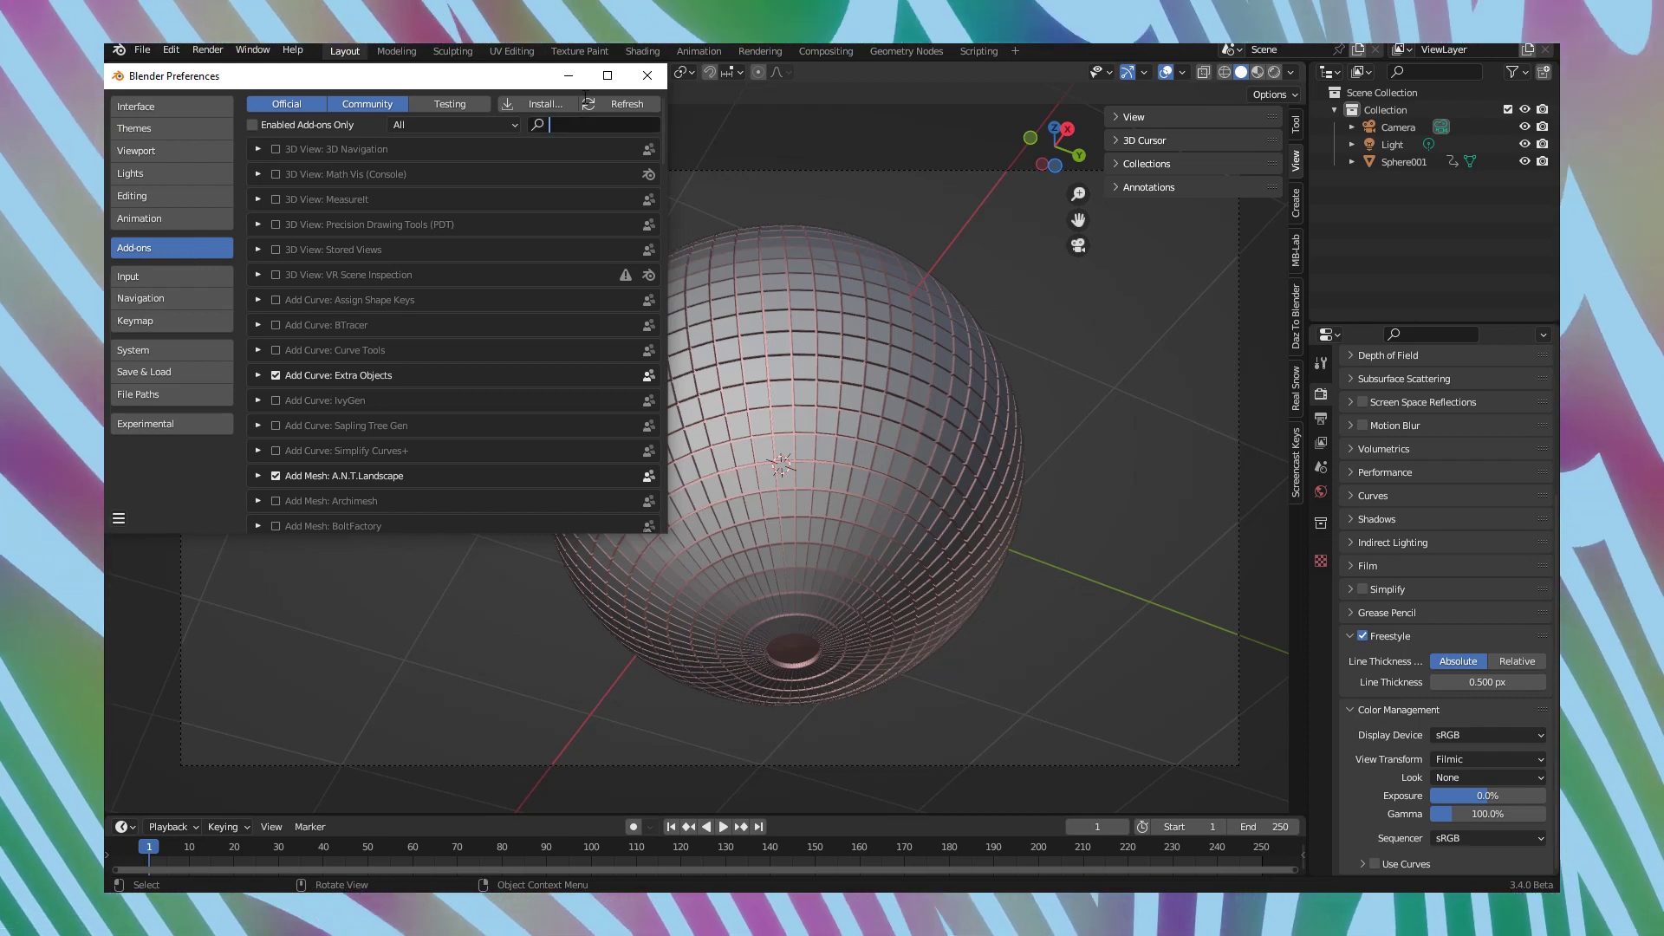
type("svg")
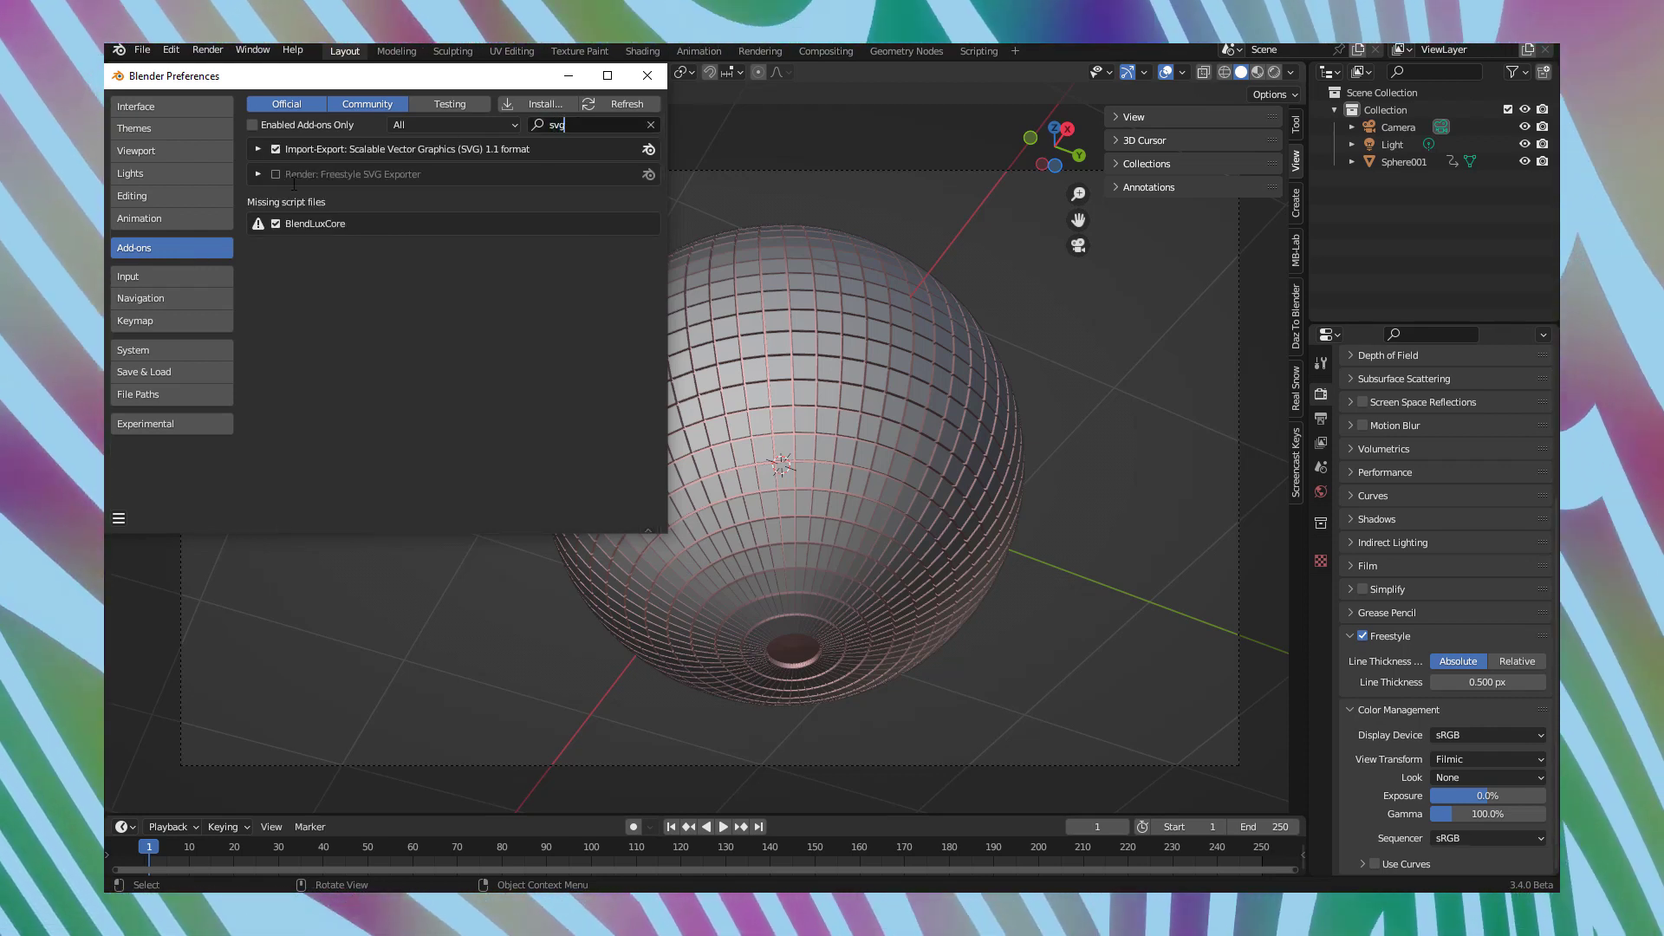
key("Return")
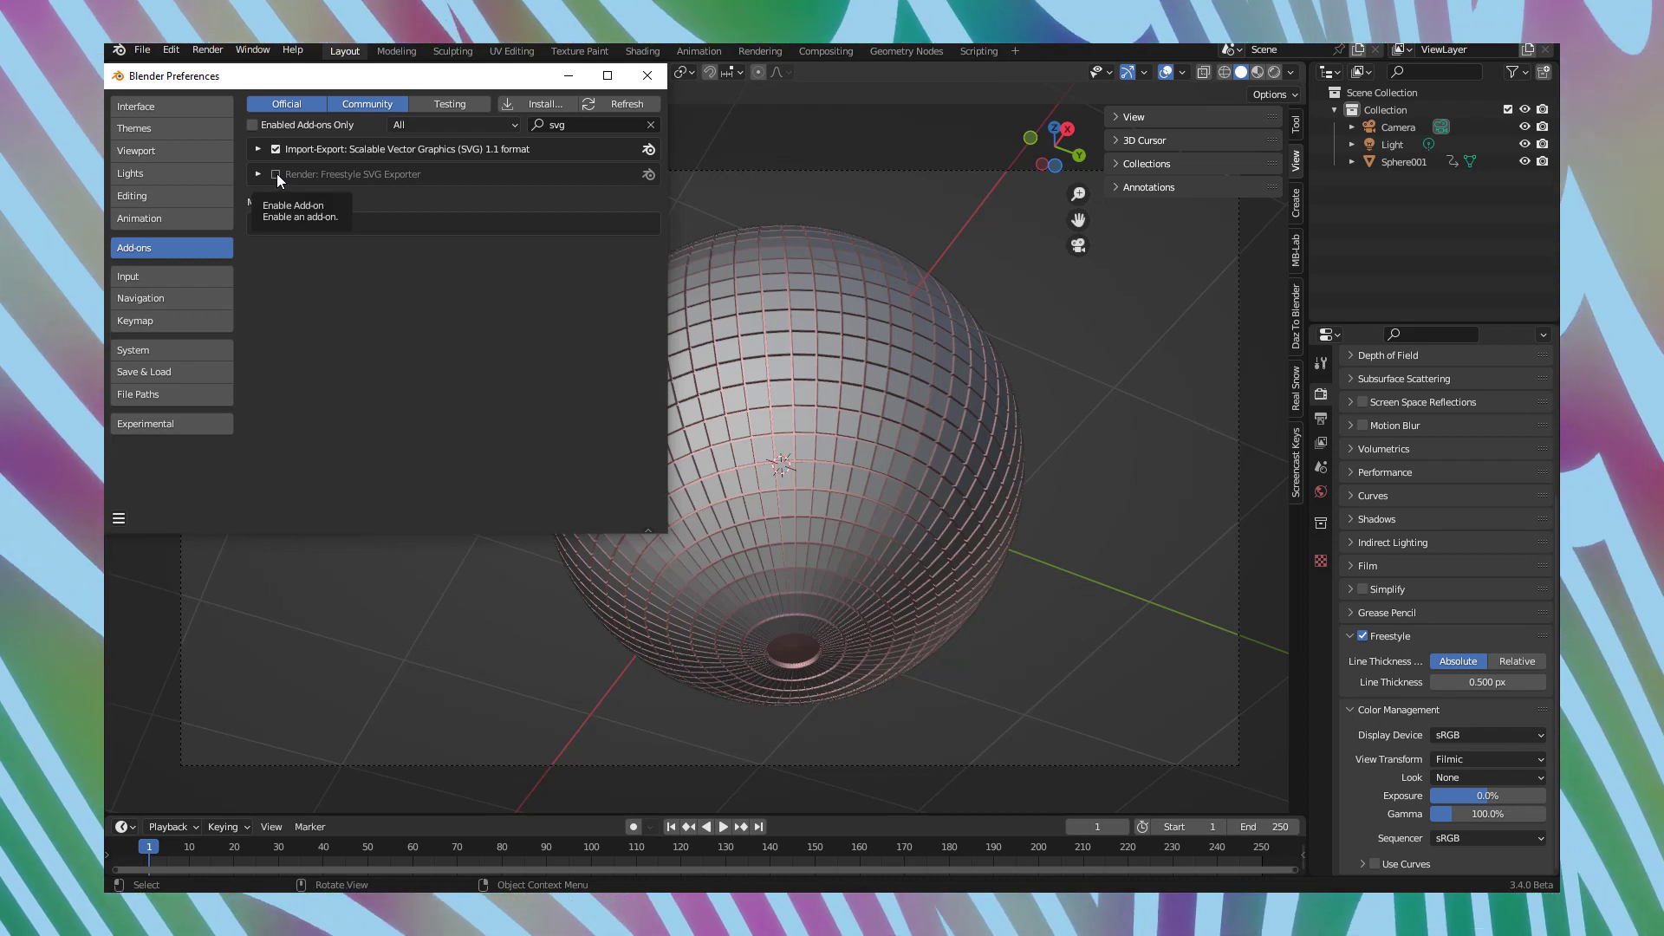
left_click(275, 174)
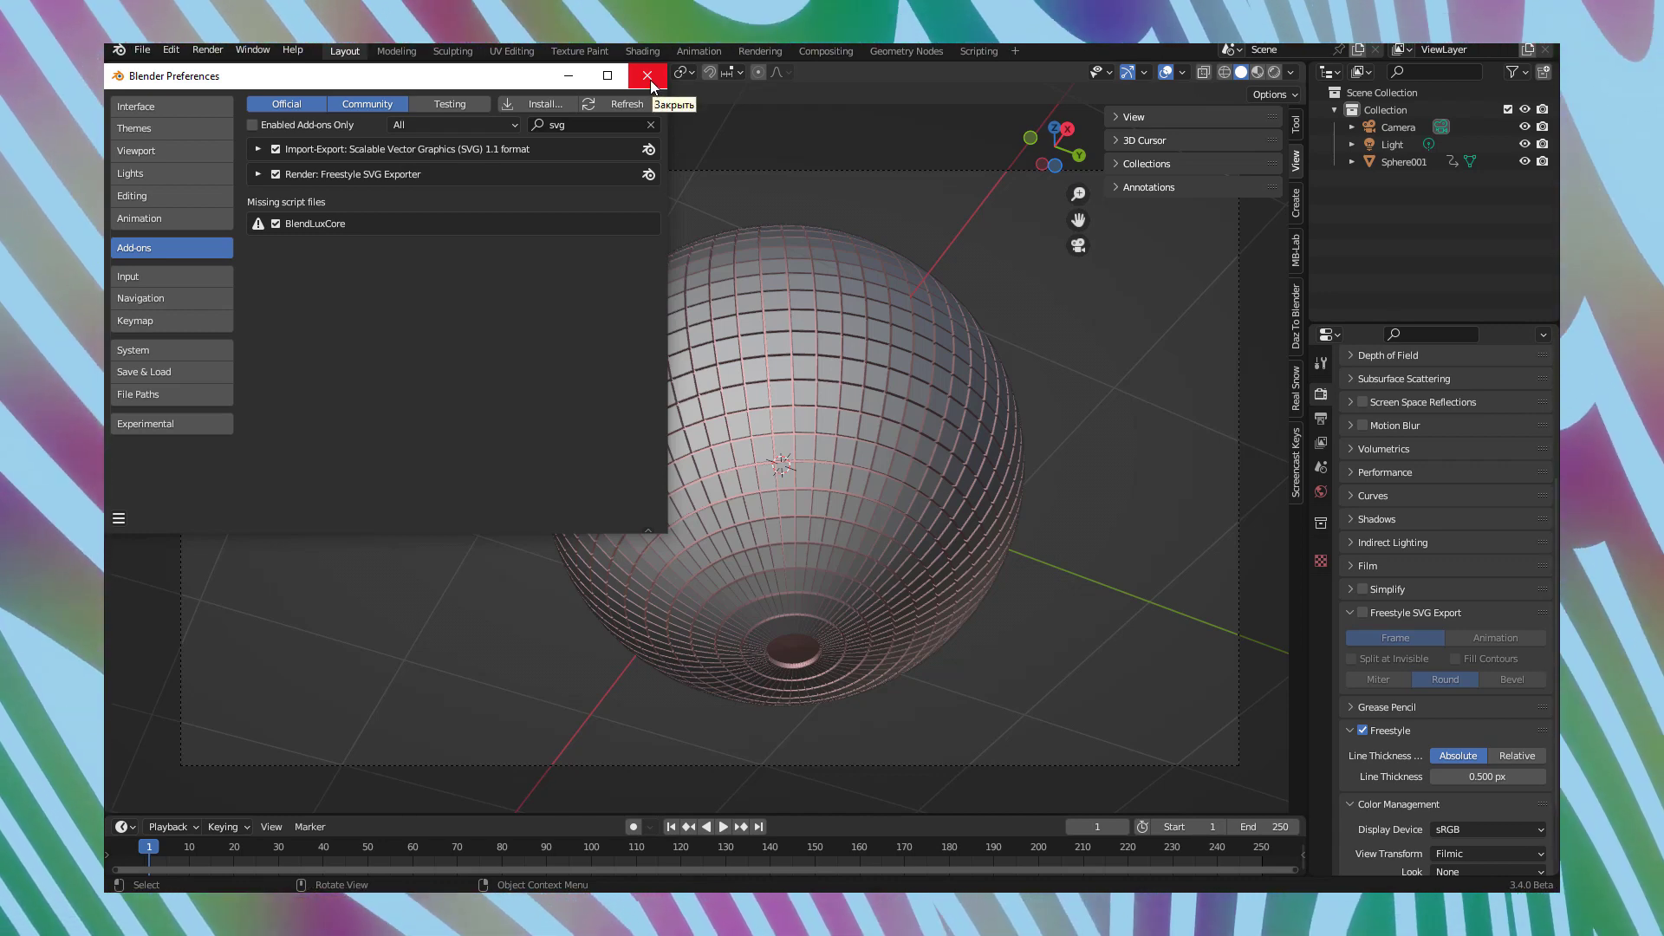
Close Preferences and tick Freestyle SVG Export in Render Properties.
left_click(647, 76)
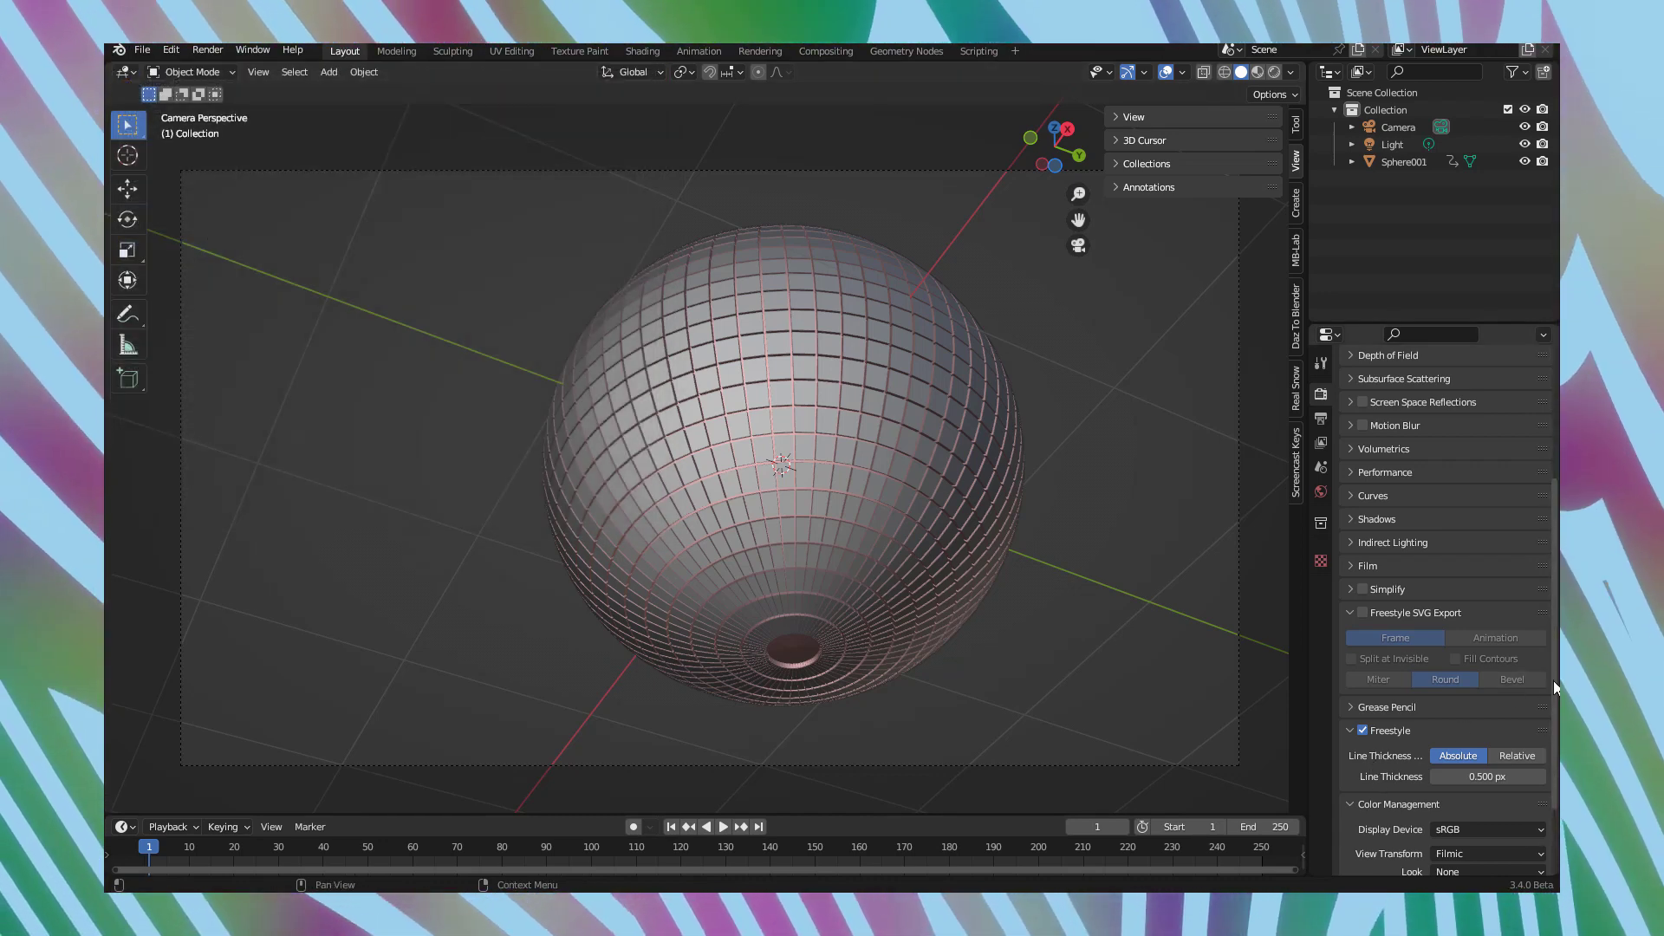
scroll(1550, 667, "up", 1)
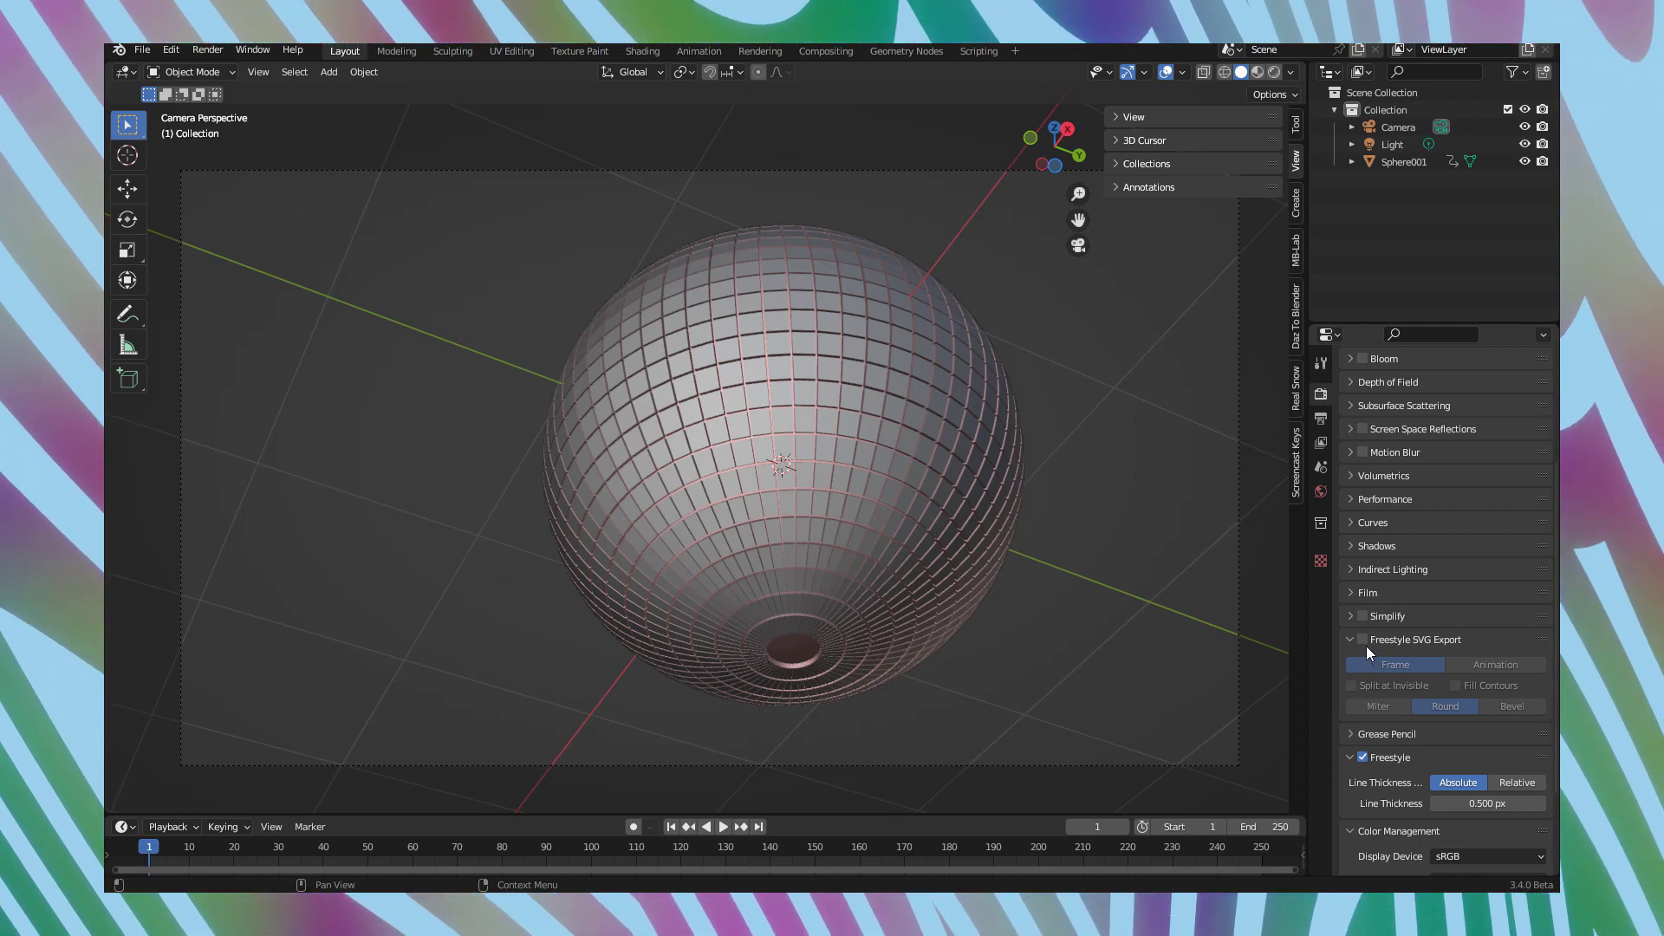
left_click(1363, 640)
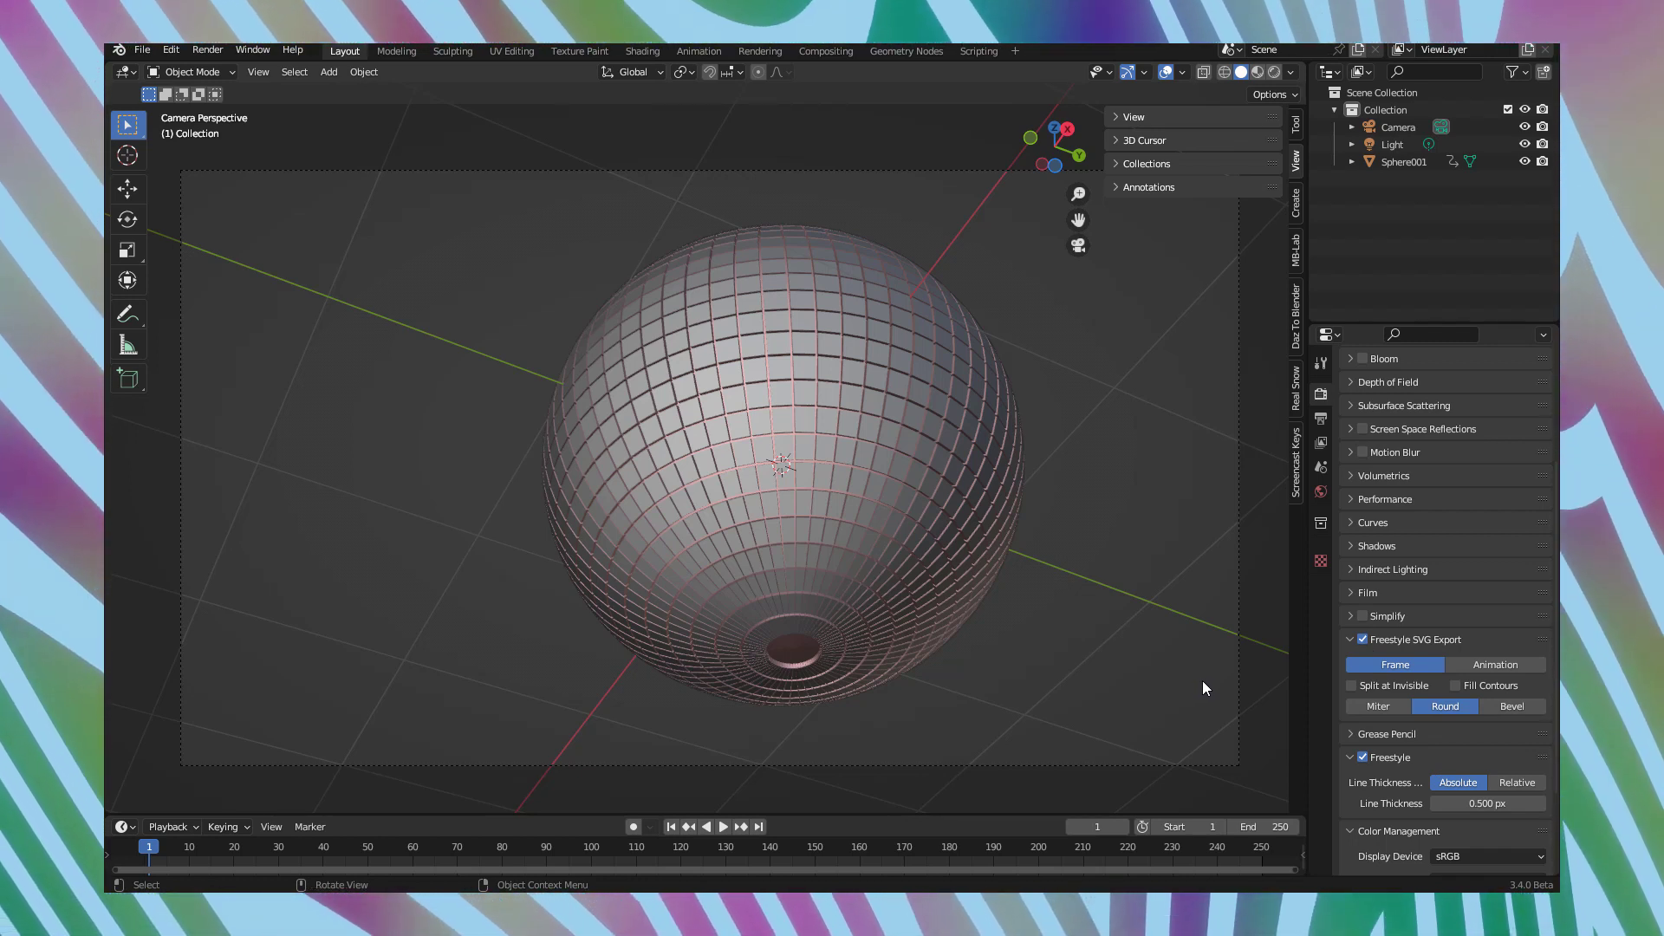
scroll(1557, 574, "up", 5)
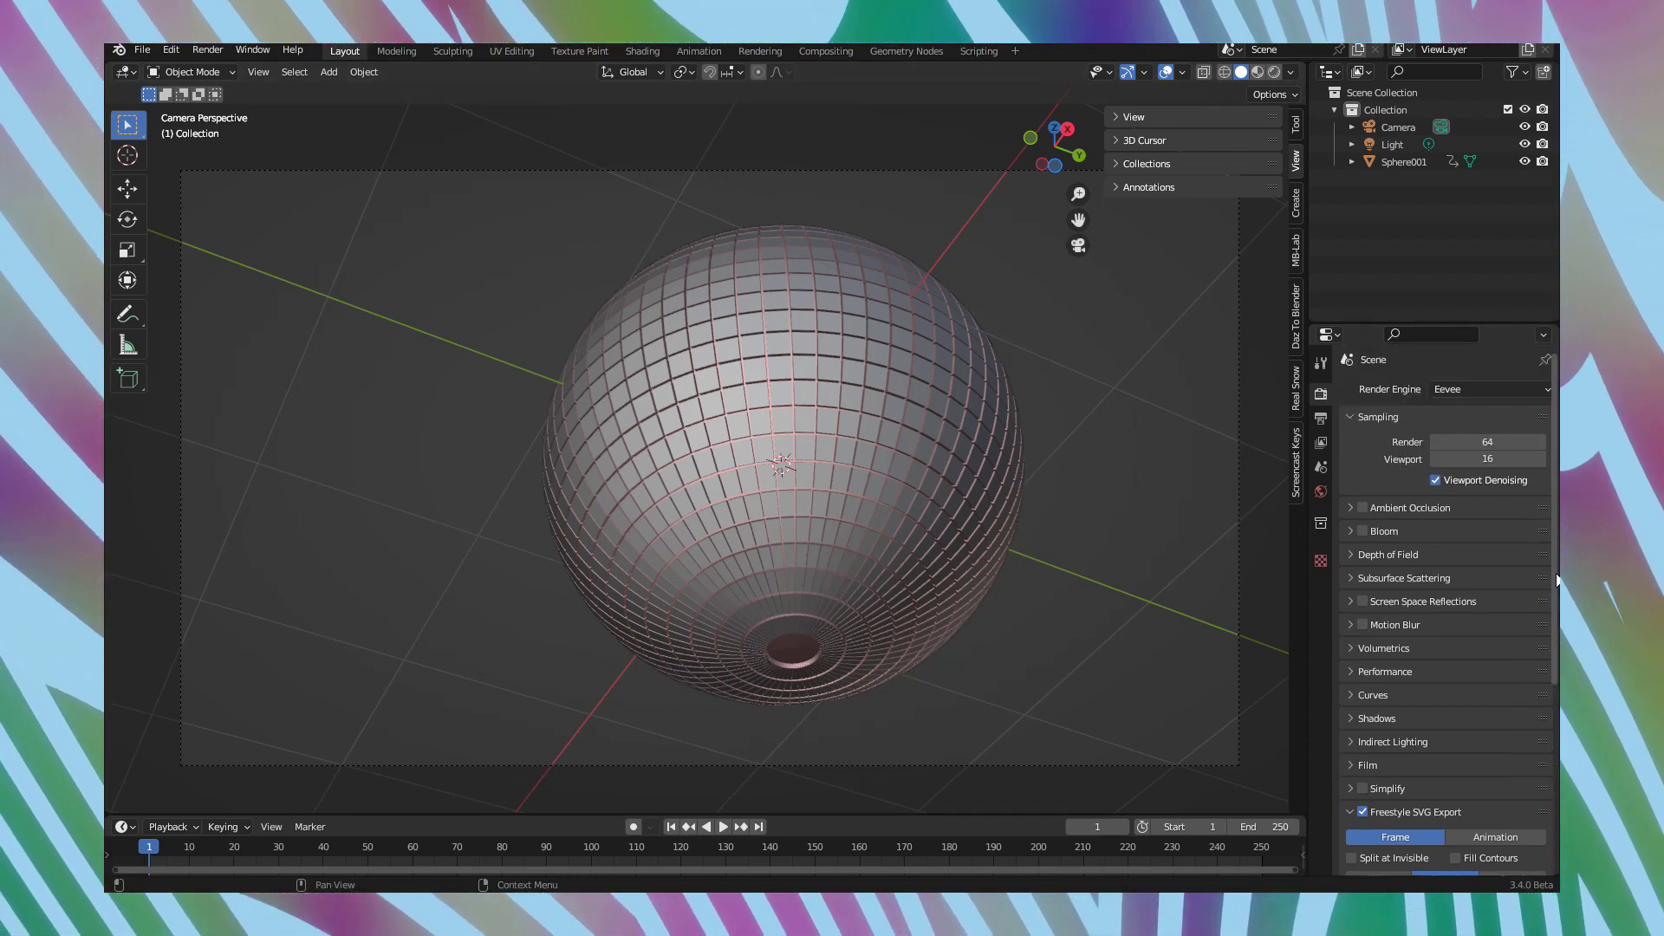
Point the render output path to a new 'Vectors' folder inside the Disco_Ball folder.
left_click(1321, 420)
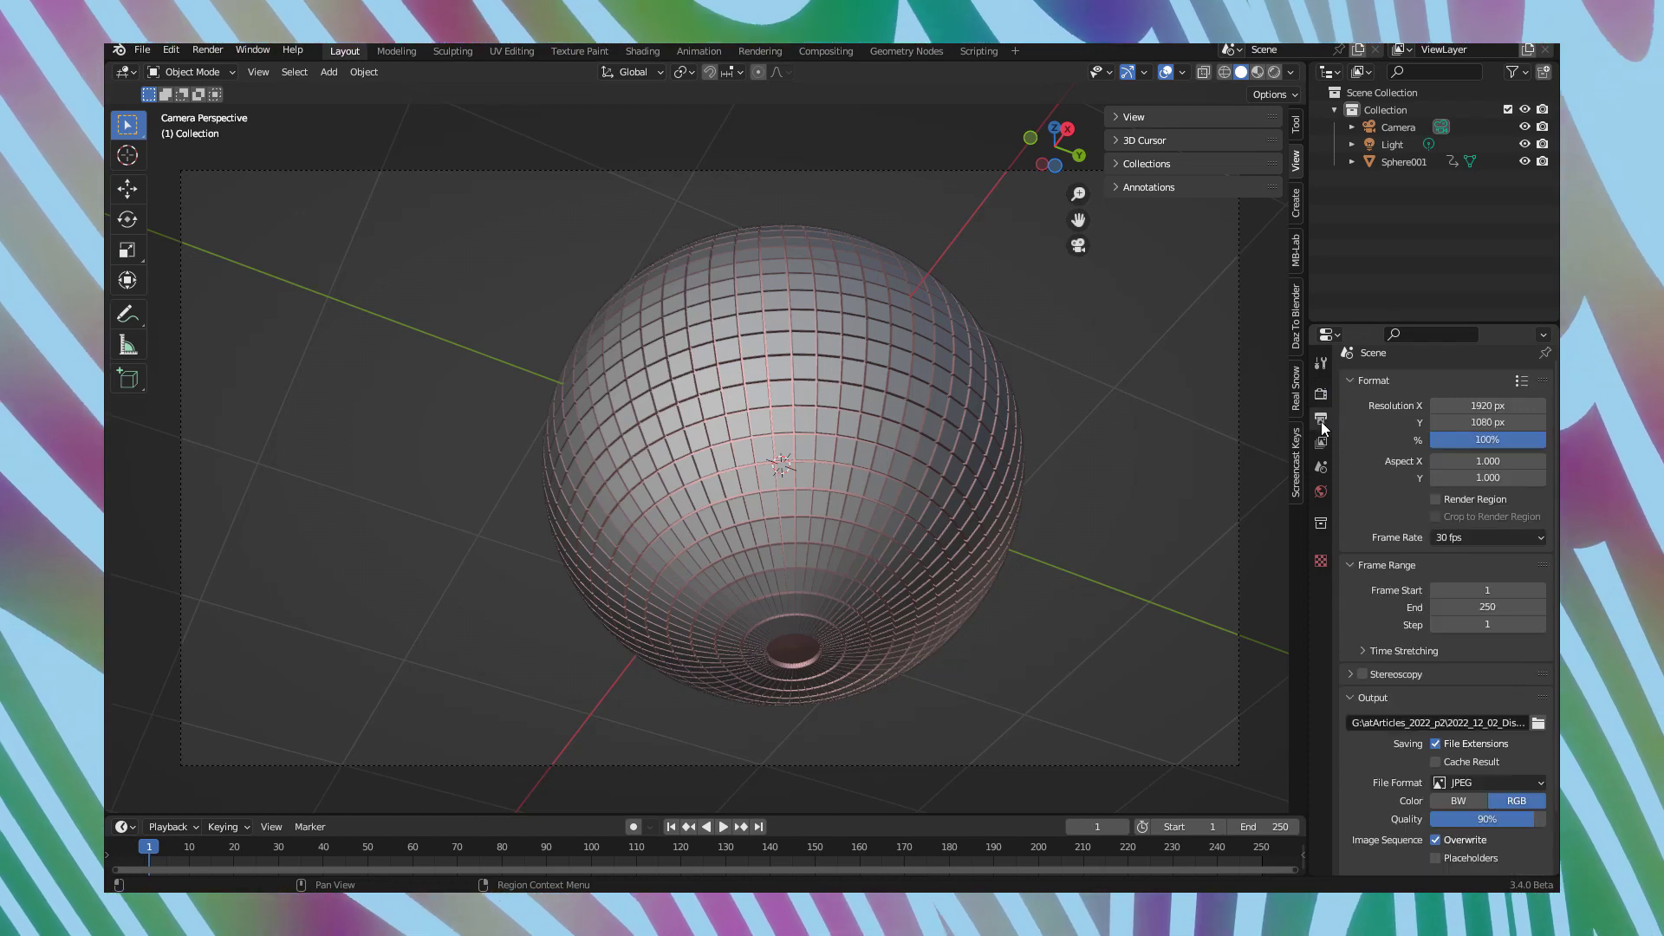
left_click(1538, 723)
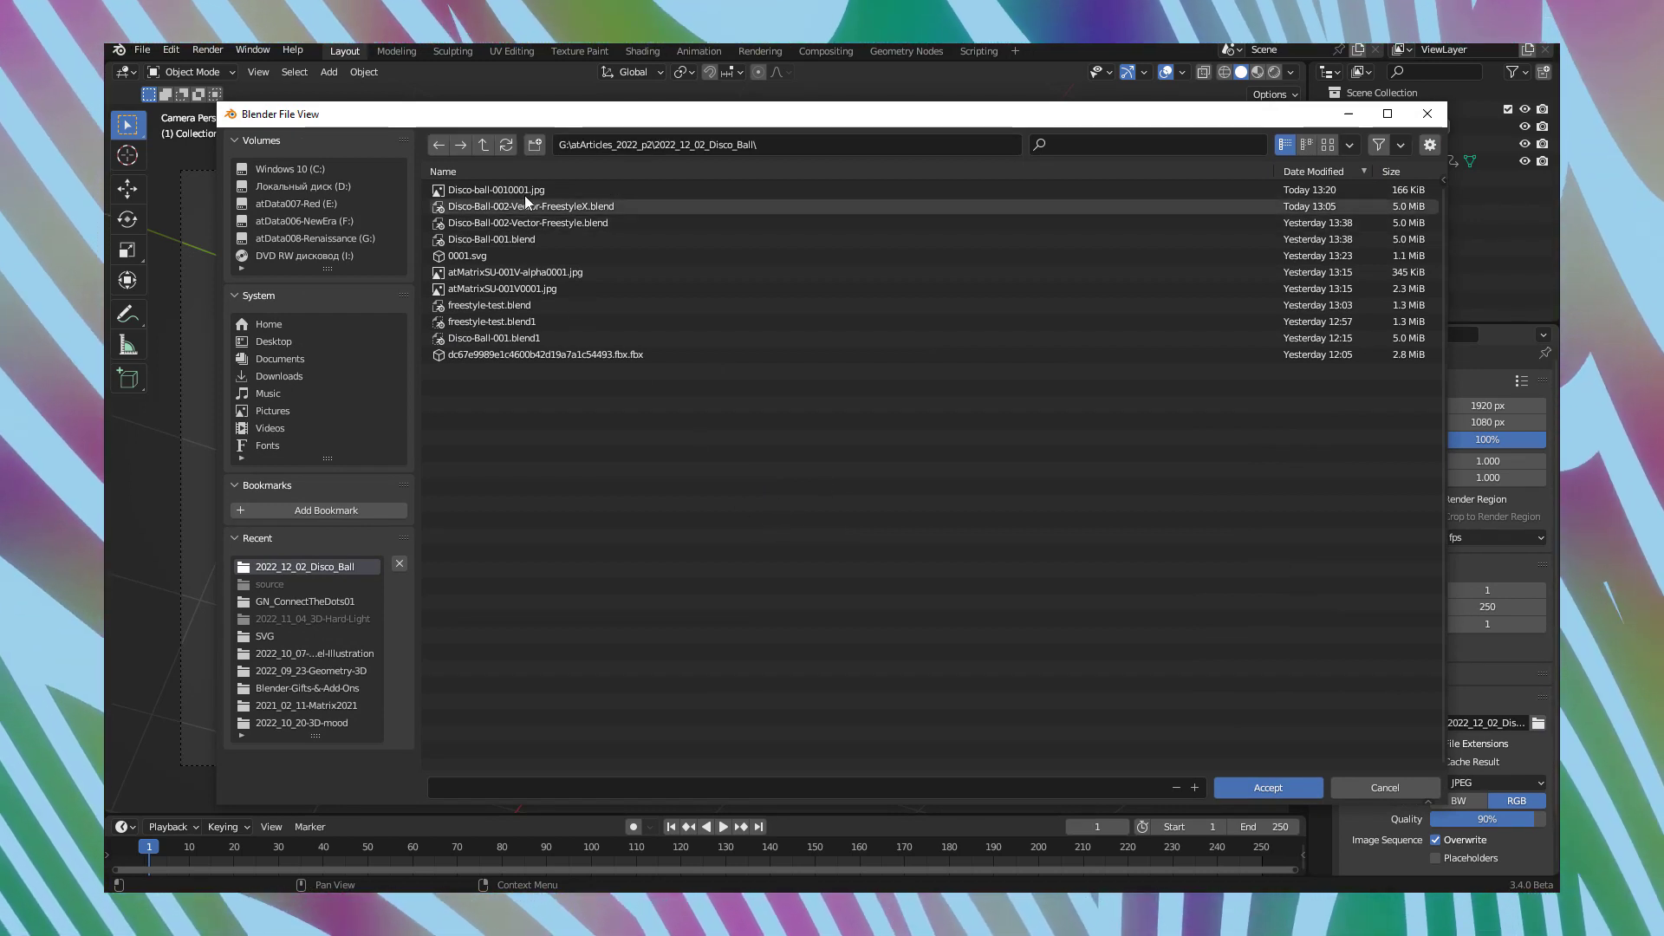
left_click(536, 146)
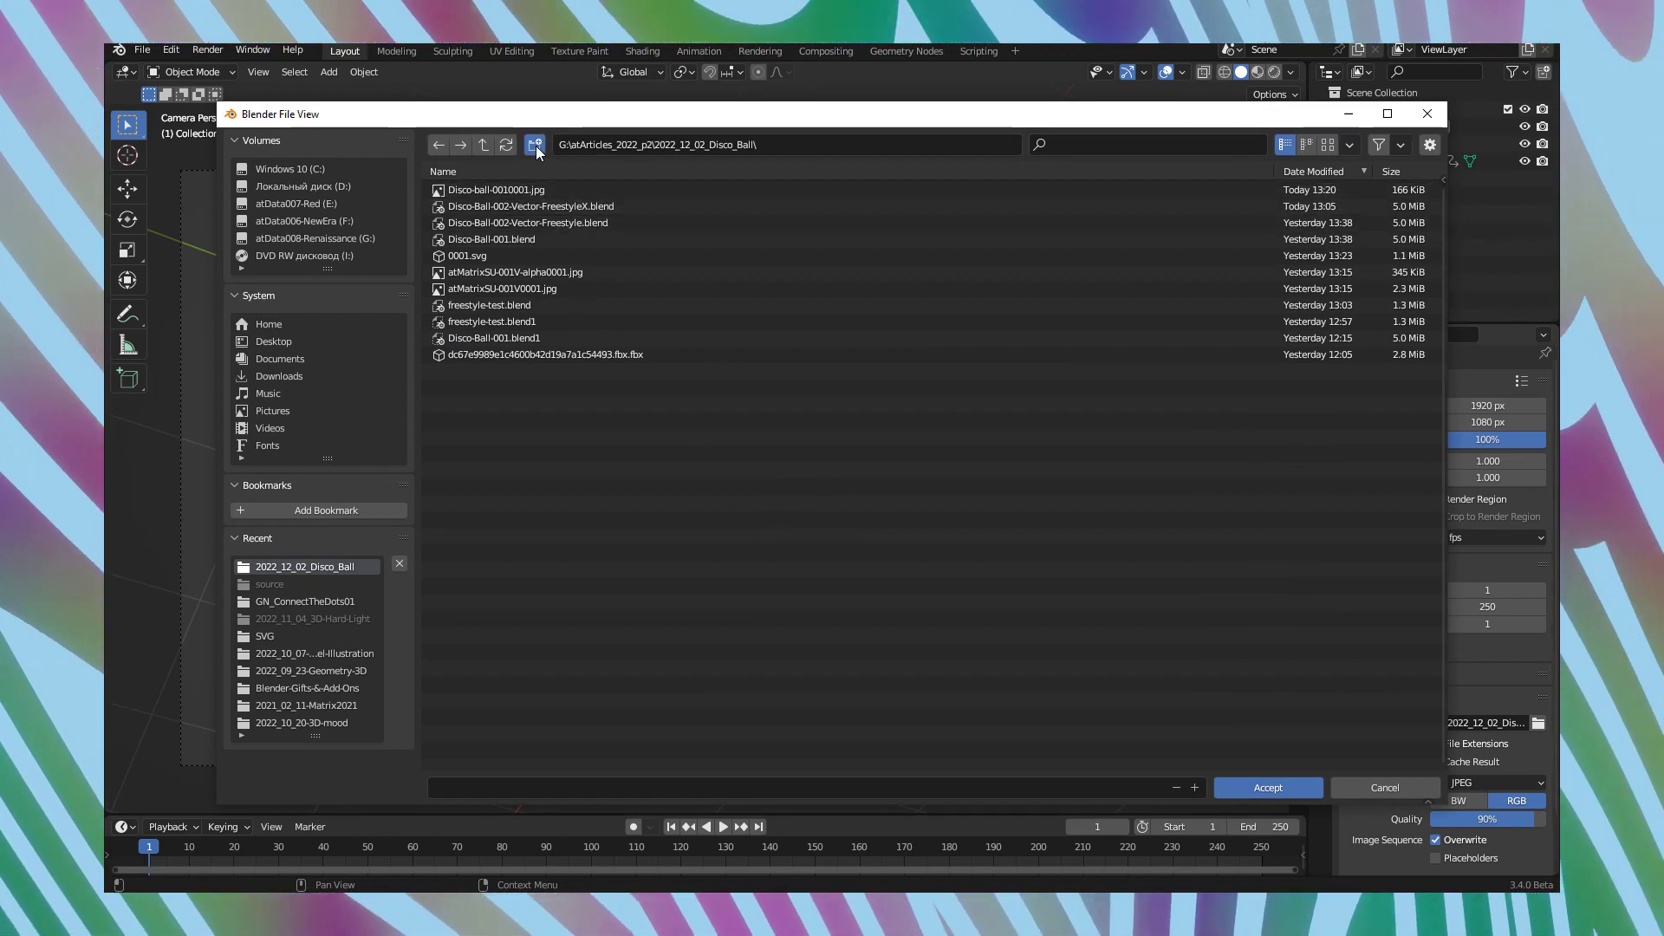
type("Vectors")
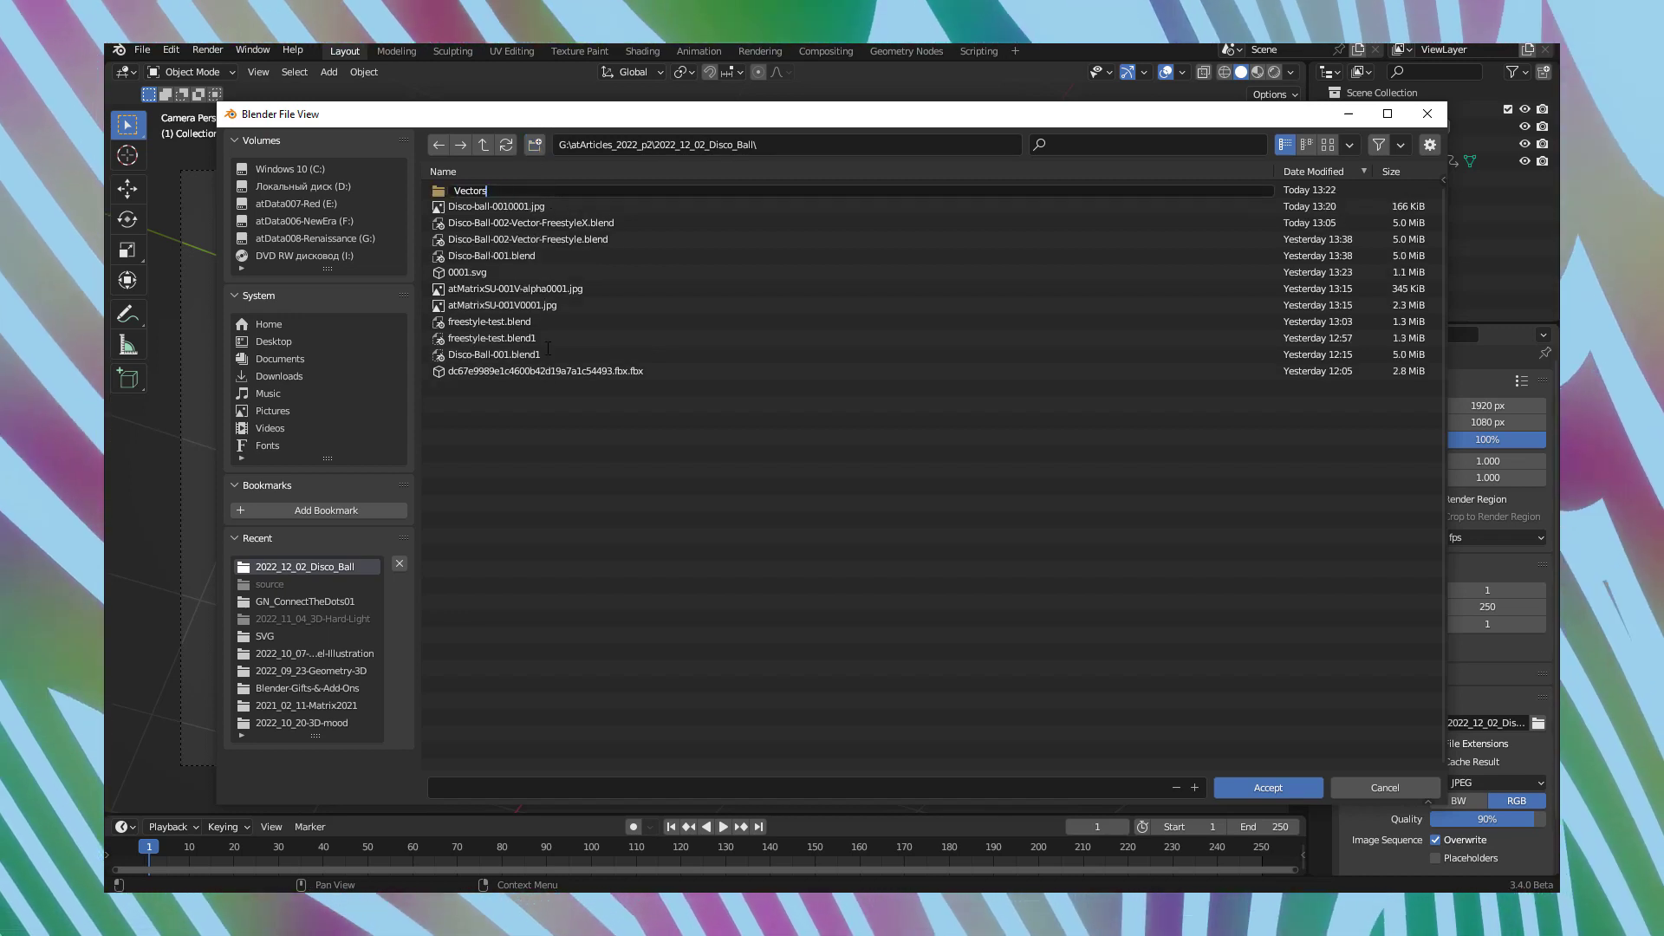
key("Return")
left_click(1268, 787)
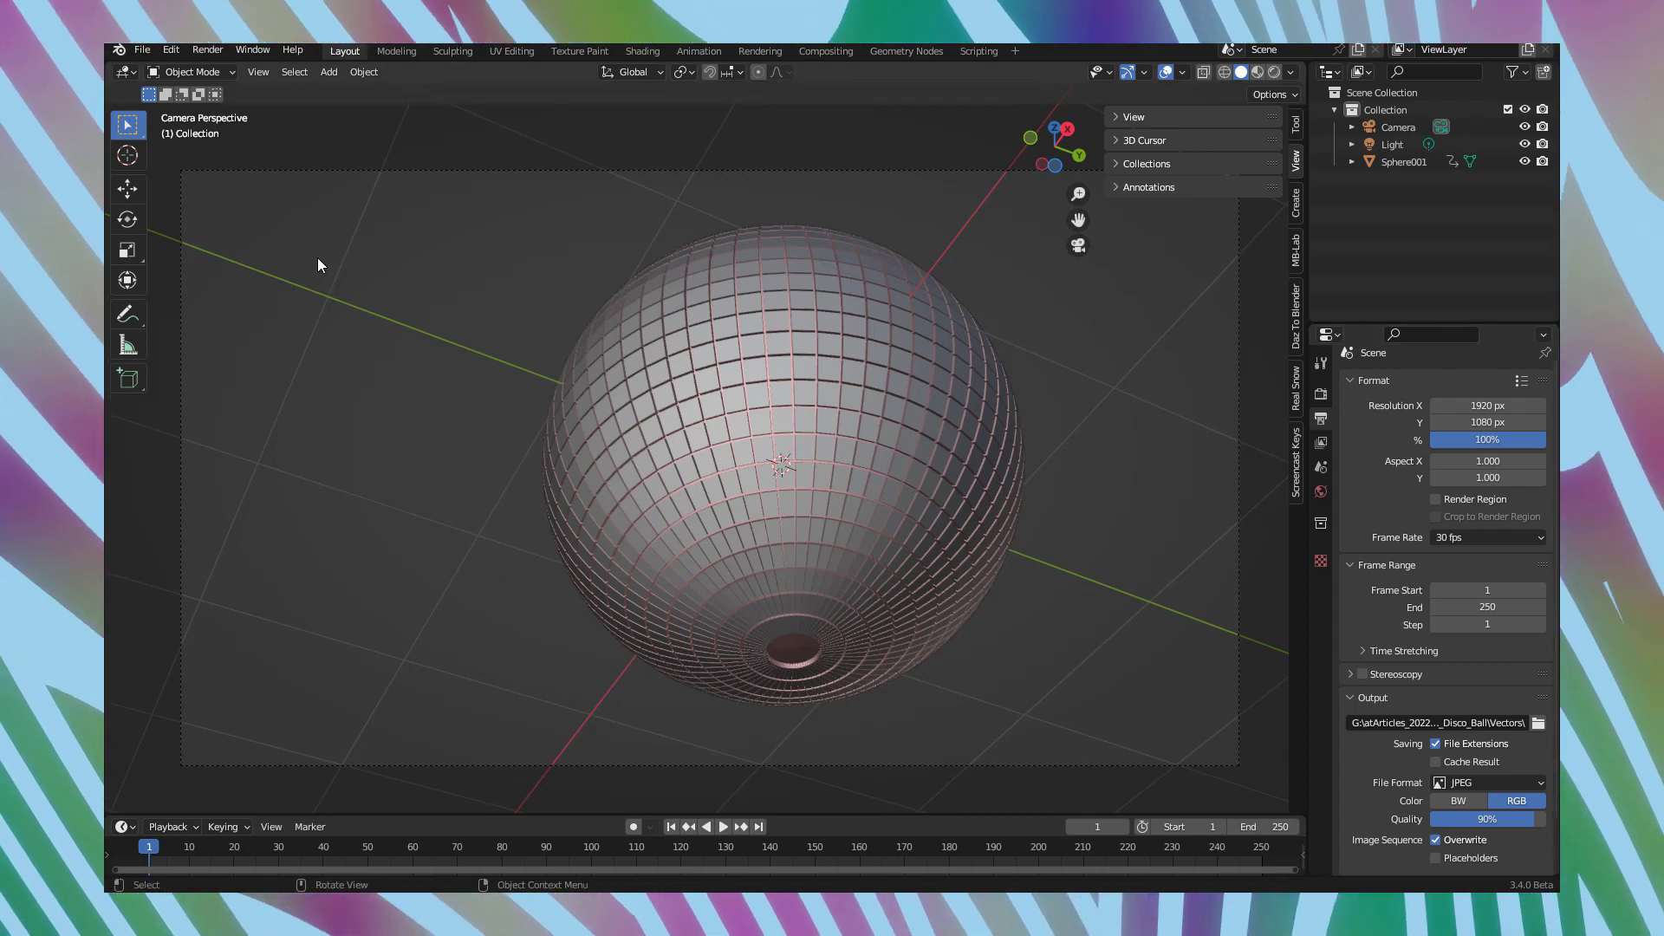
Render frame 1 of the disco ball with Freestyle tile outlines.
left_click(211, 52)
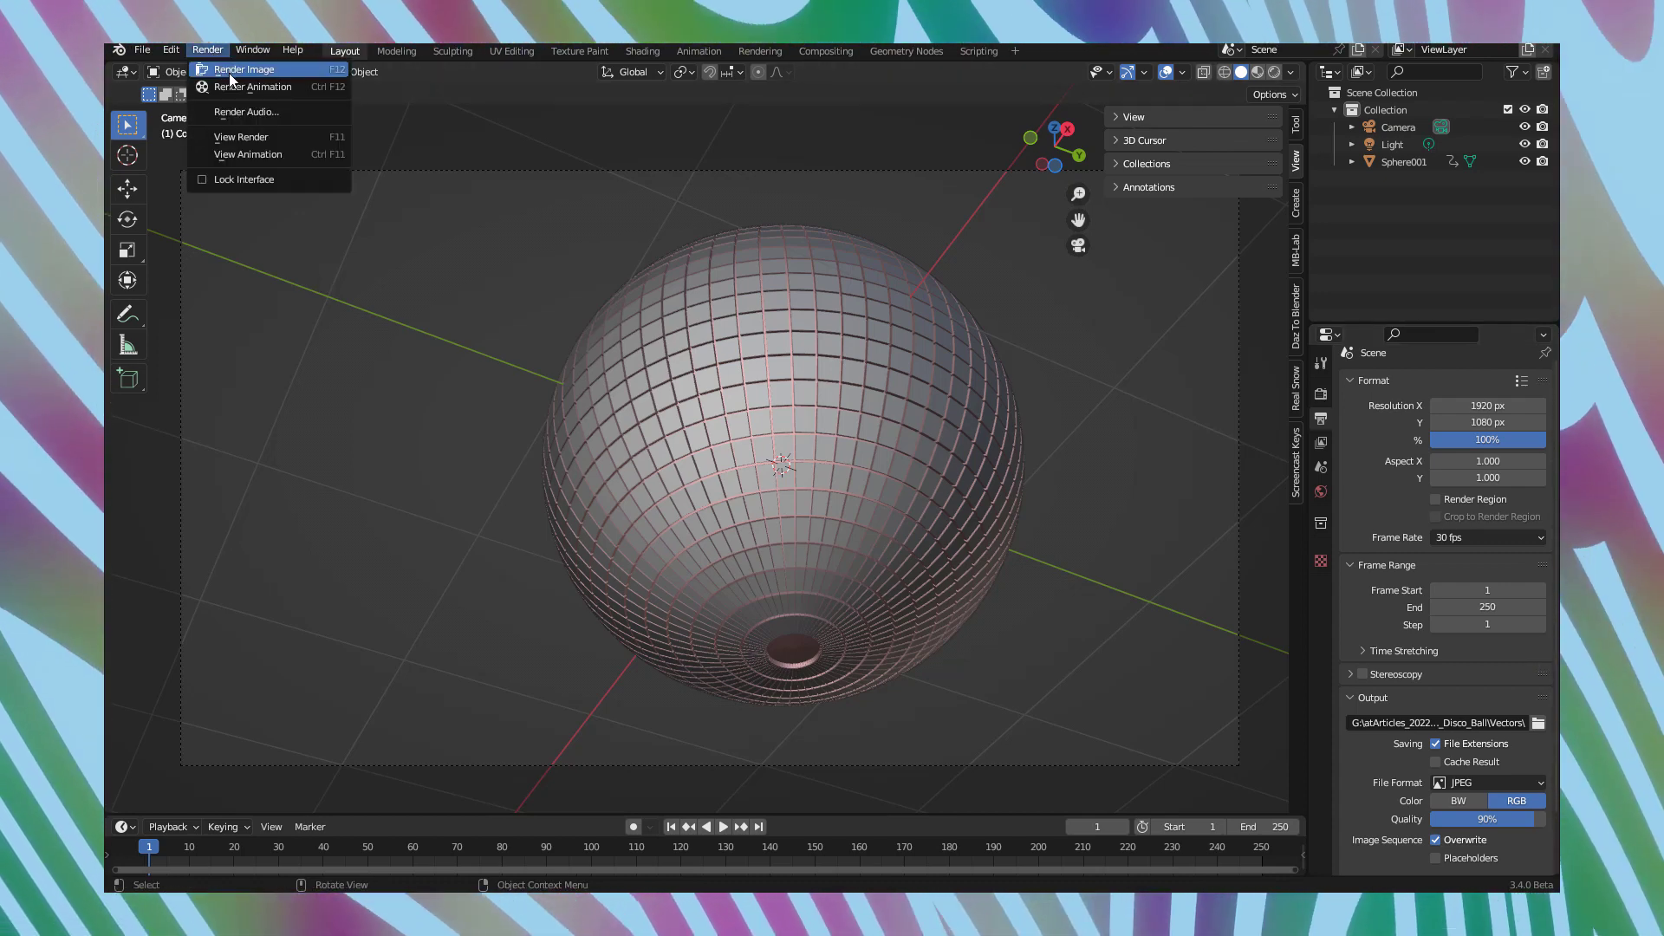
left_click(223, 73)
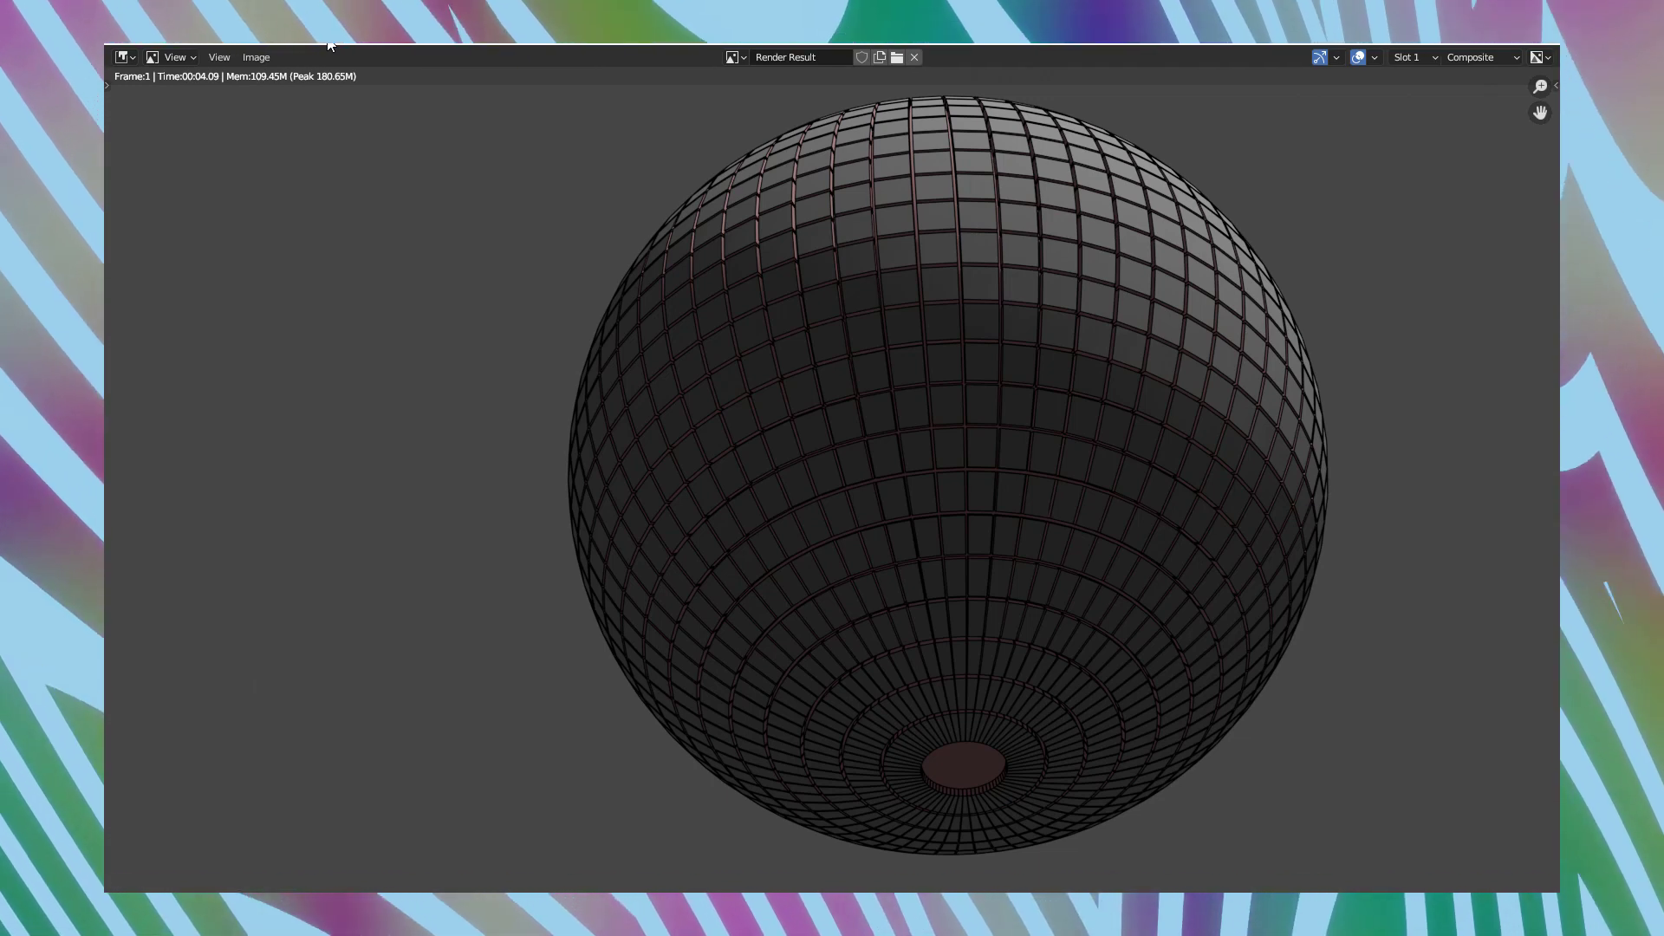
Open the Vectors folder in File Explorer and drag the exported 0001.svg out toward Illustrator.
key("alt+Tab")
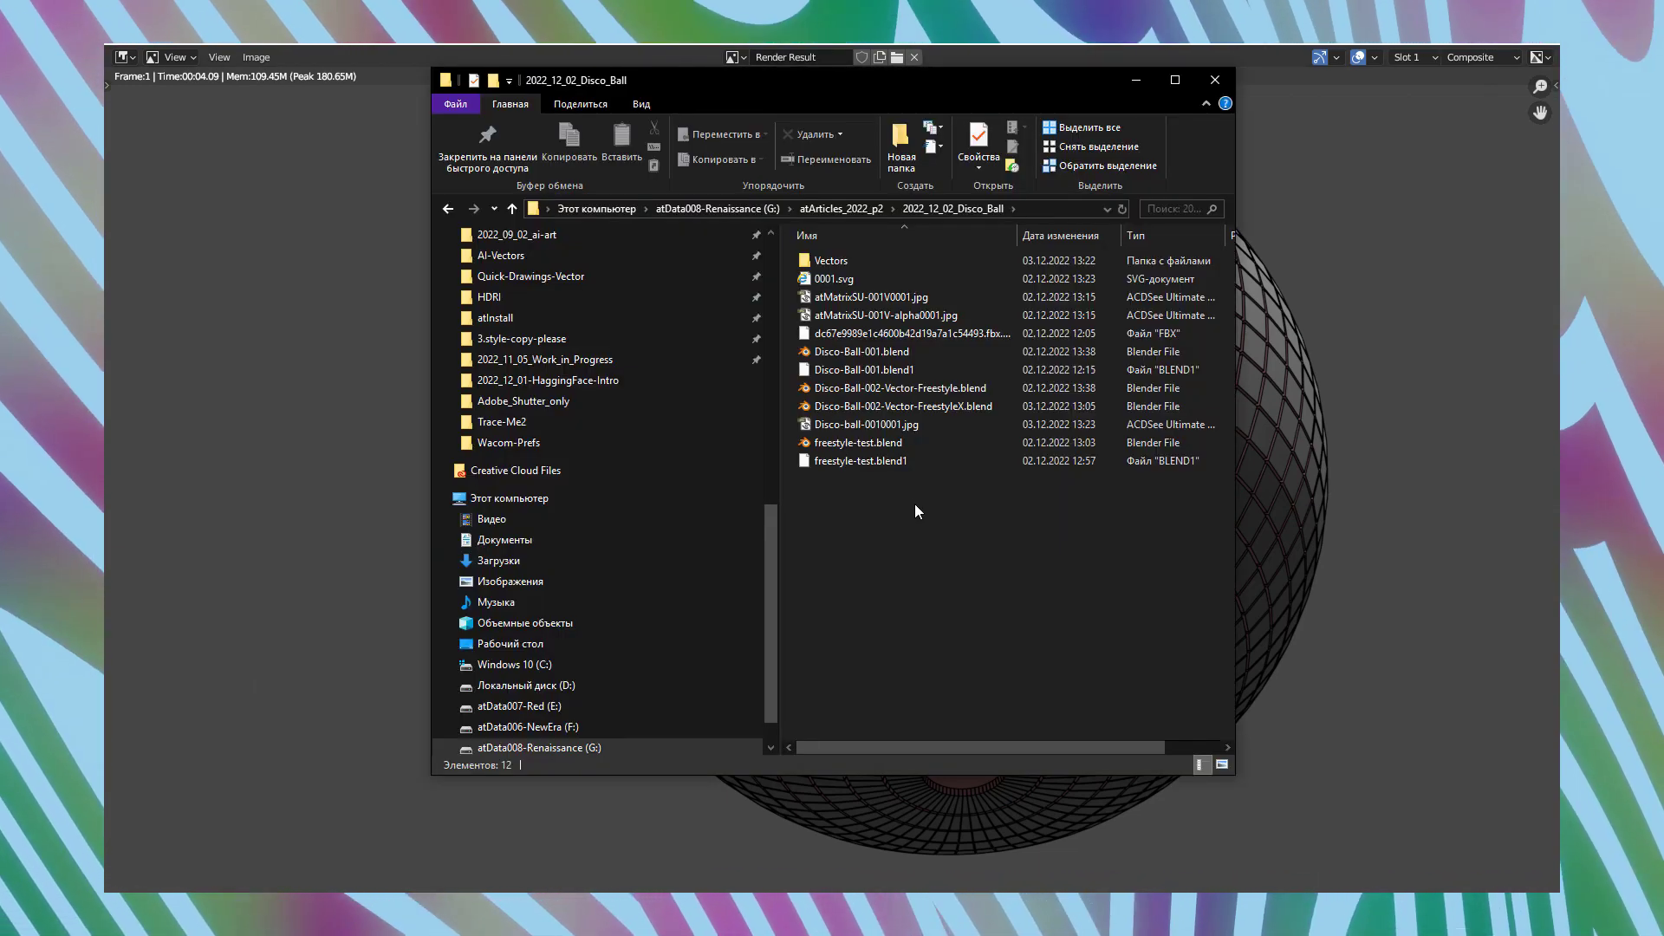
left_click(831, 262)
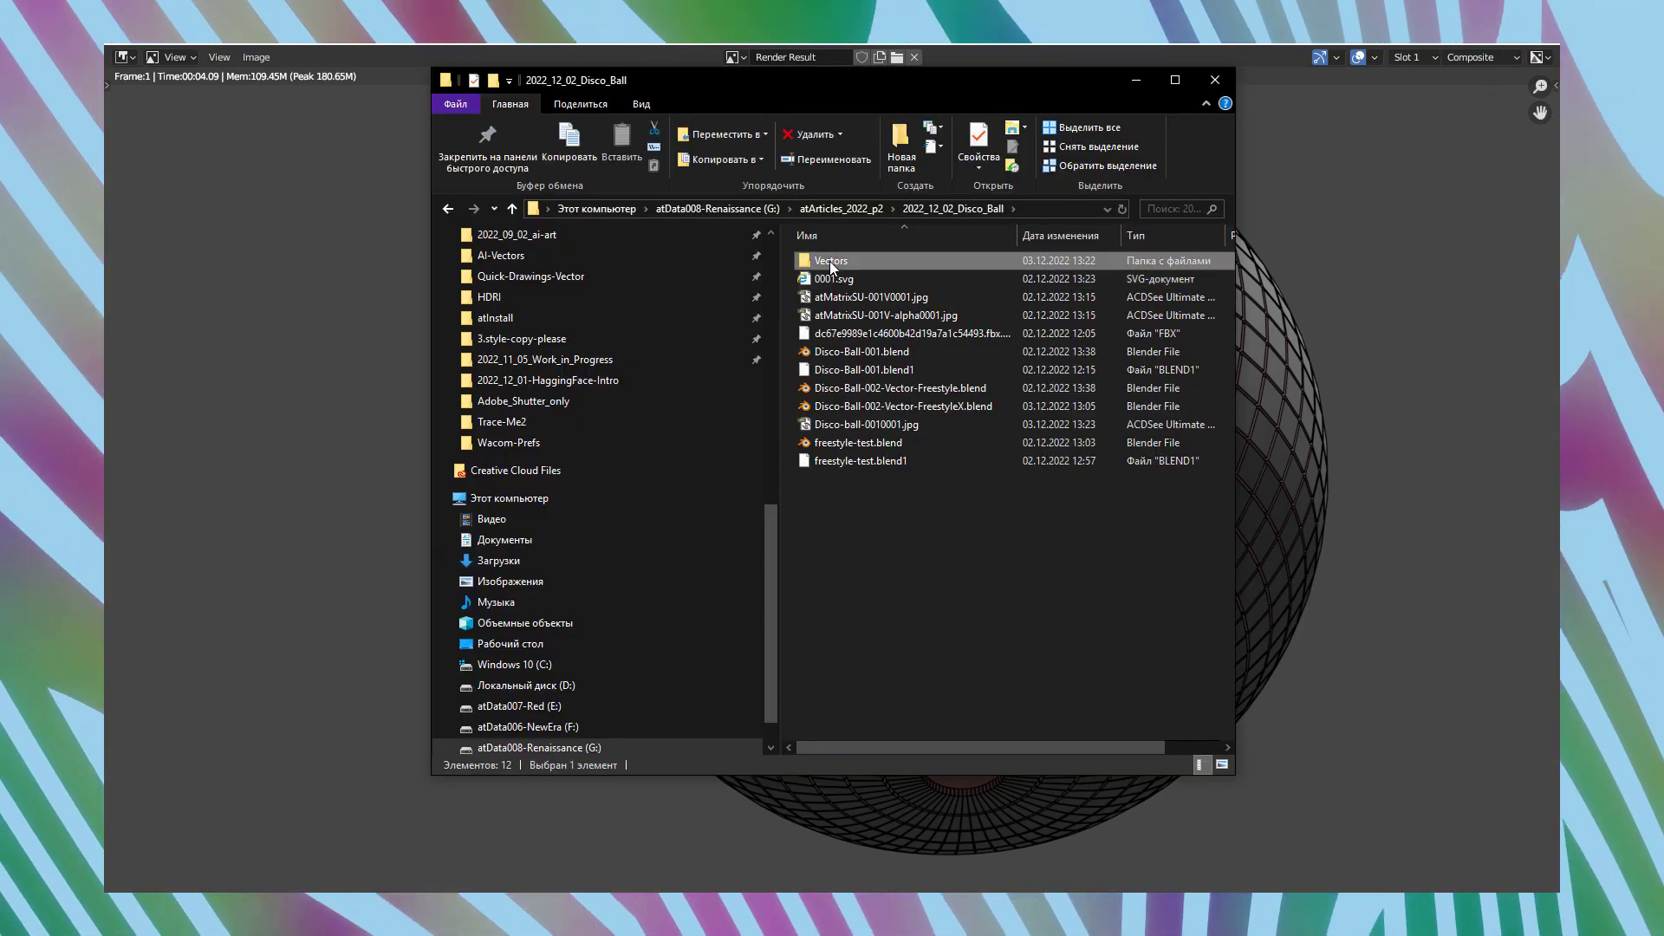
double_click(834, 265)
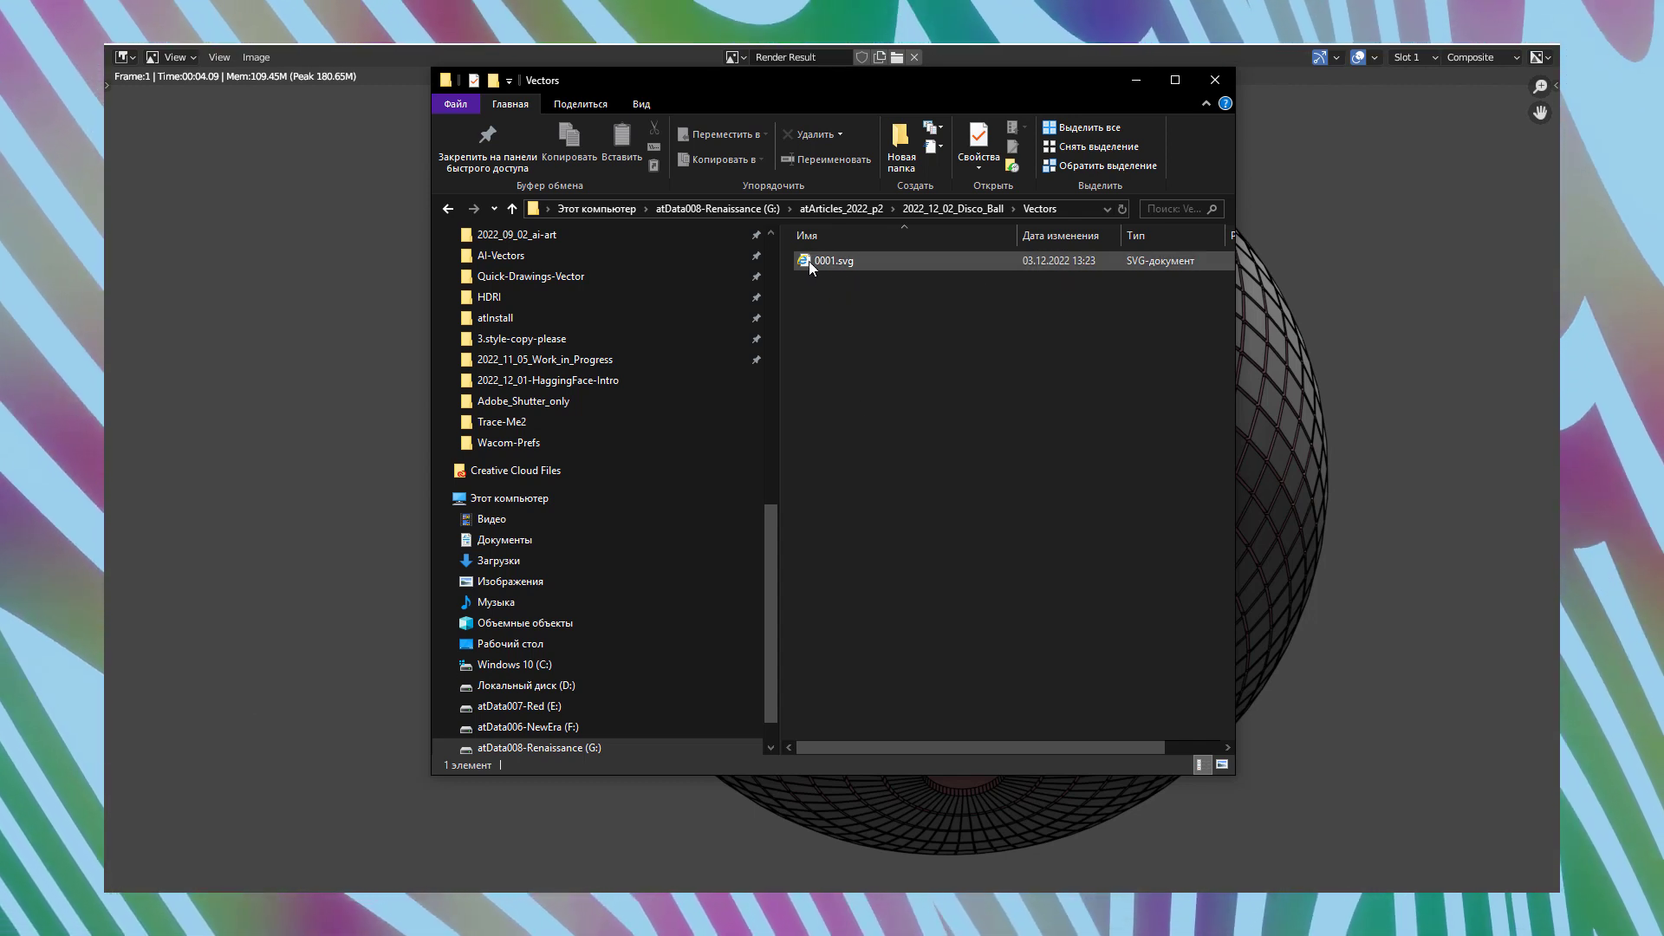
left_click(805, 260)
left_click_drag(806, 275, 601, 388)
Drop 0001.svg into Illustrator as a new document, select the grid group and switch to Outline view.
left_click_drag(888, 553, 866, 528)
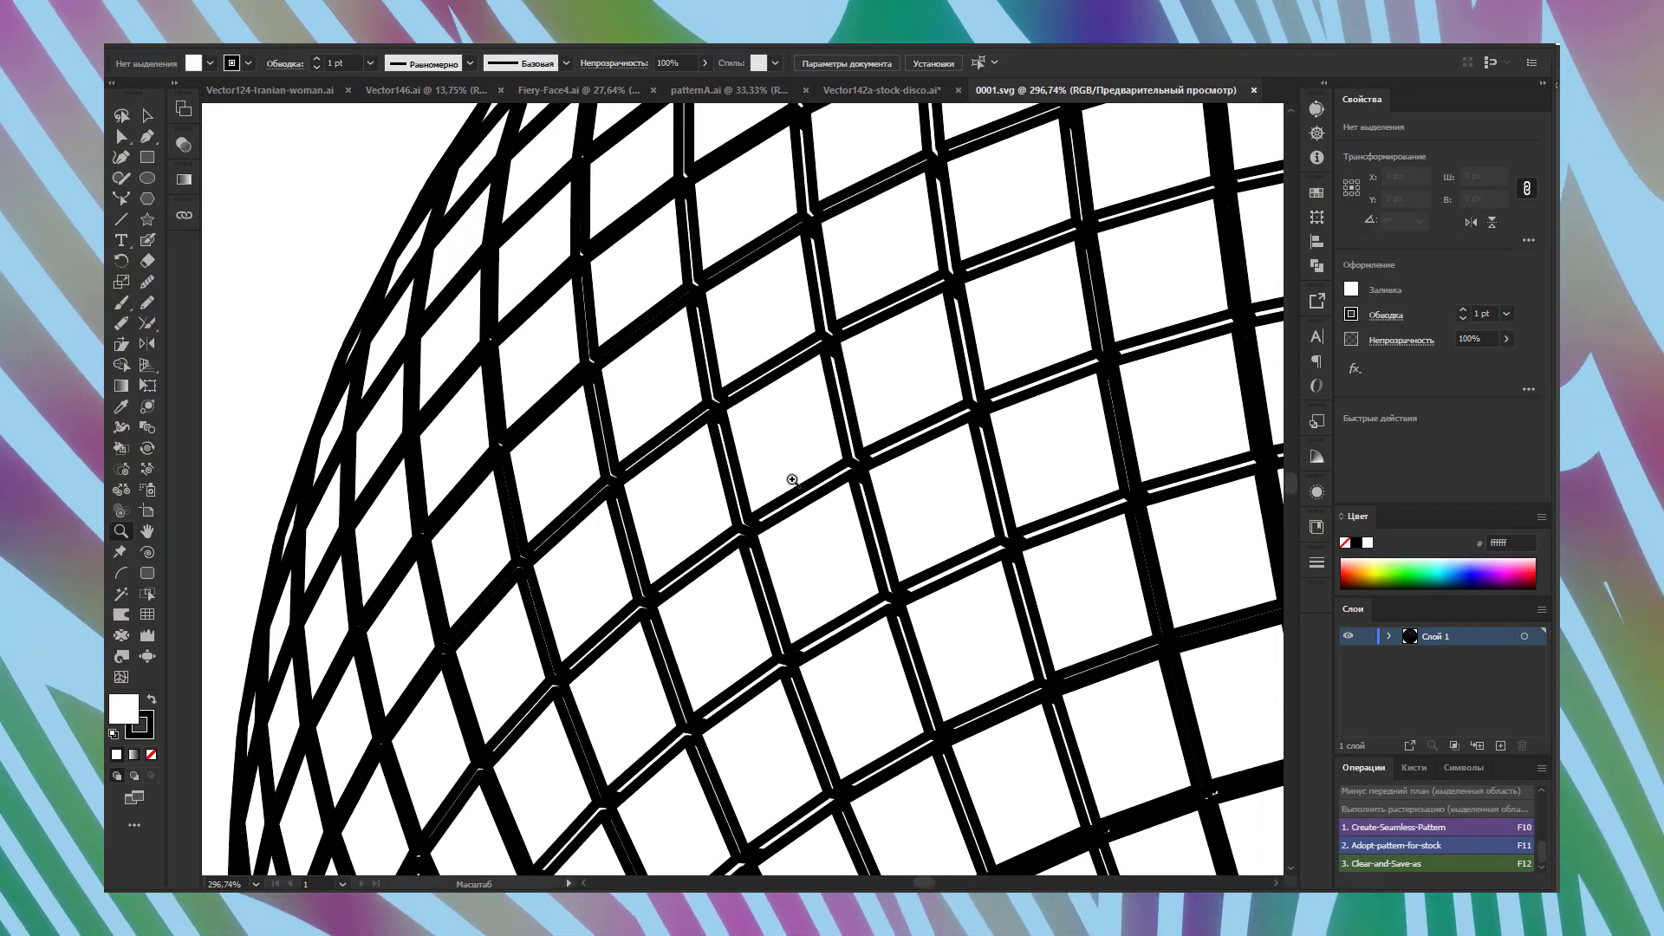
left_click(538, 317)
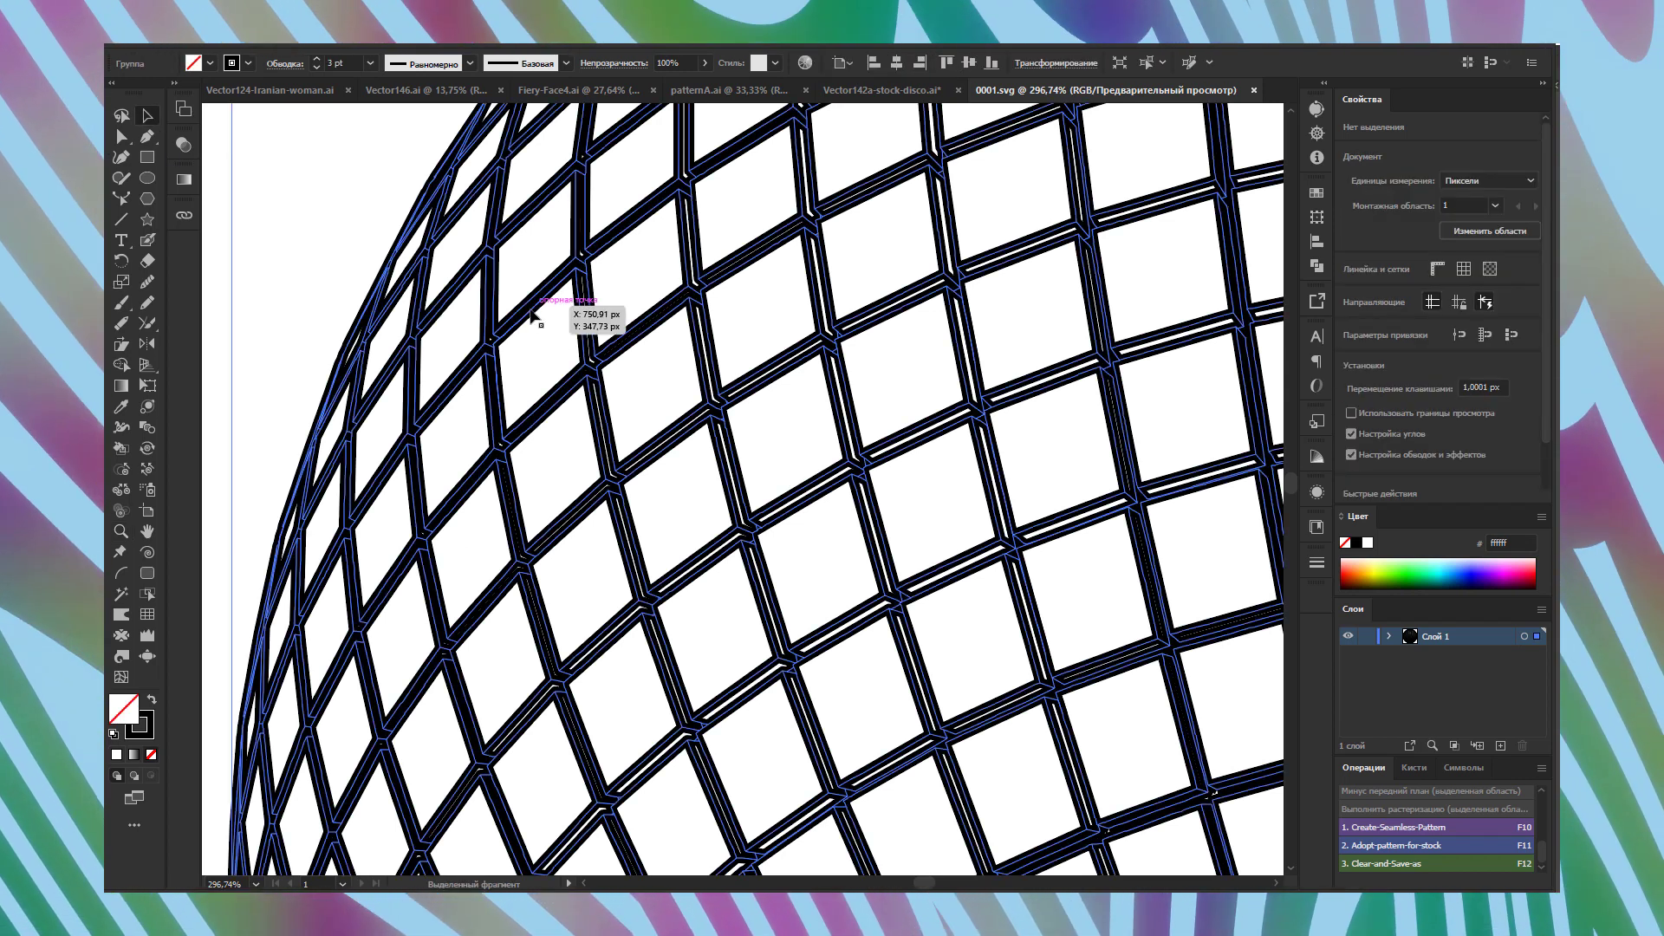
left_click(548, 45)
left_click(547, 54)
Zoom in to 1600% on the grid junctions, then zoom back out to the whole sphere.
key("z")
left_click_drag(572, 322, 716, 424)
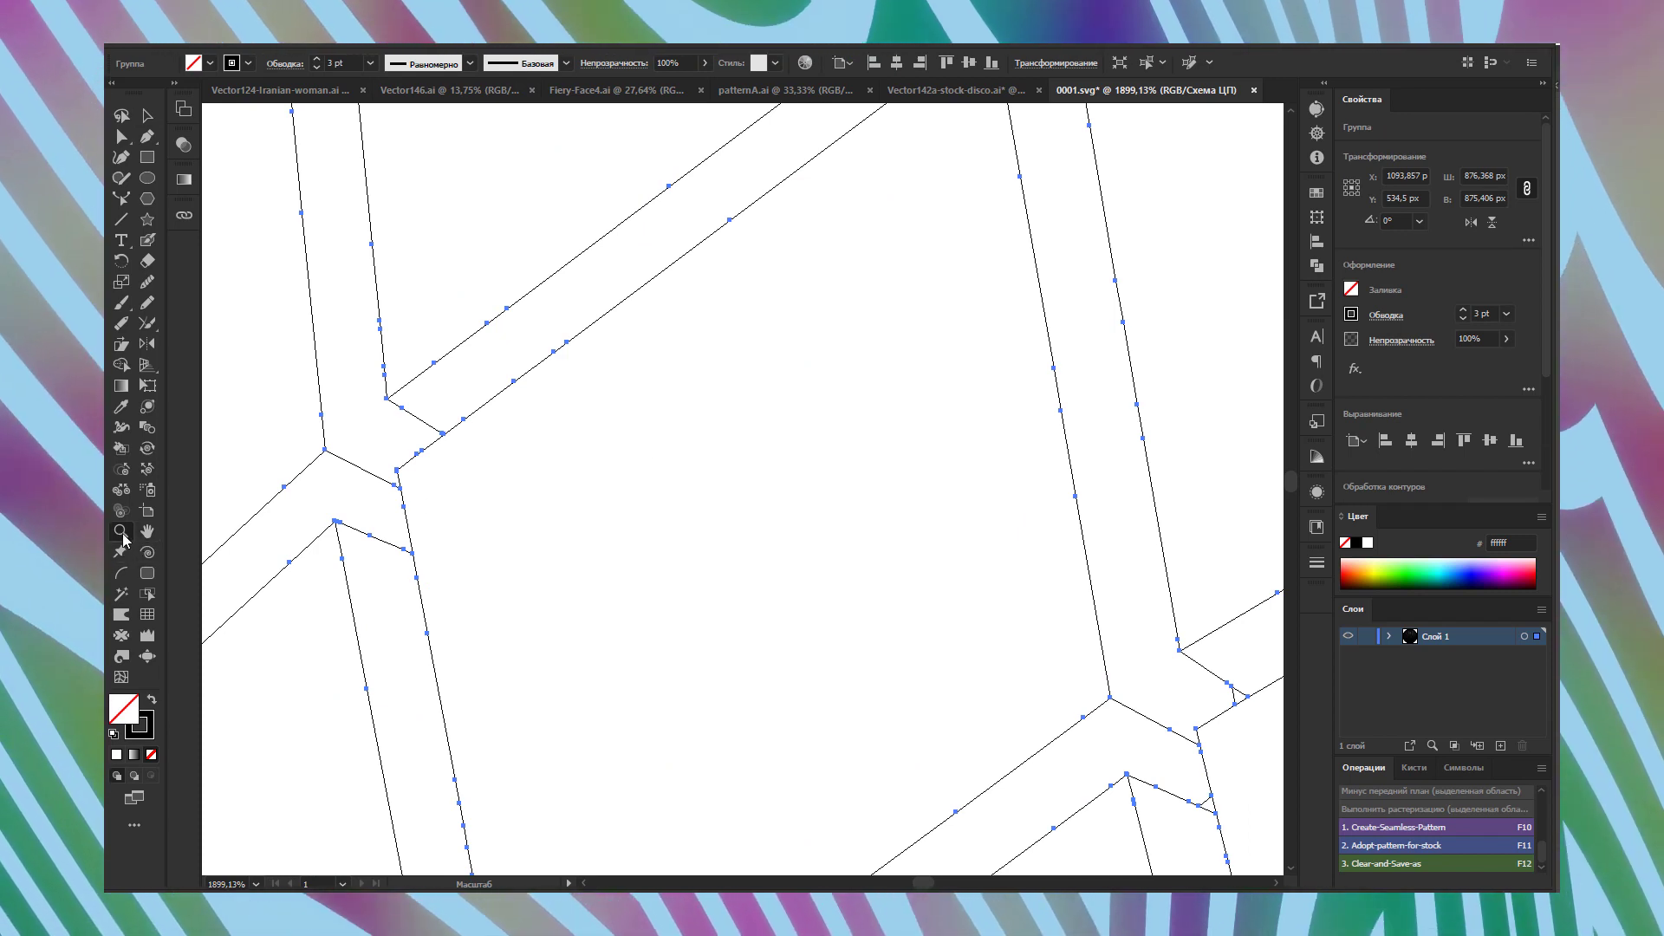
left_click(121, 532)
key("ctrl+minus")
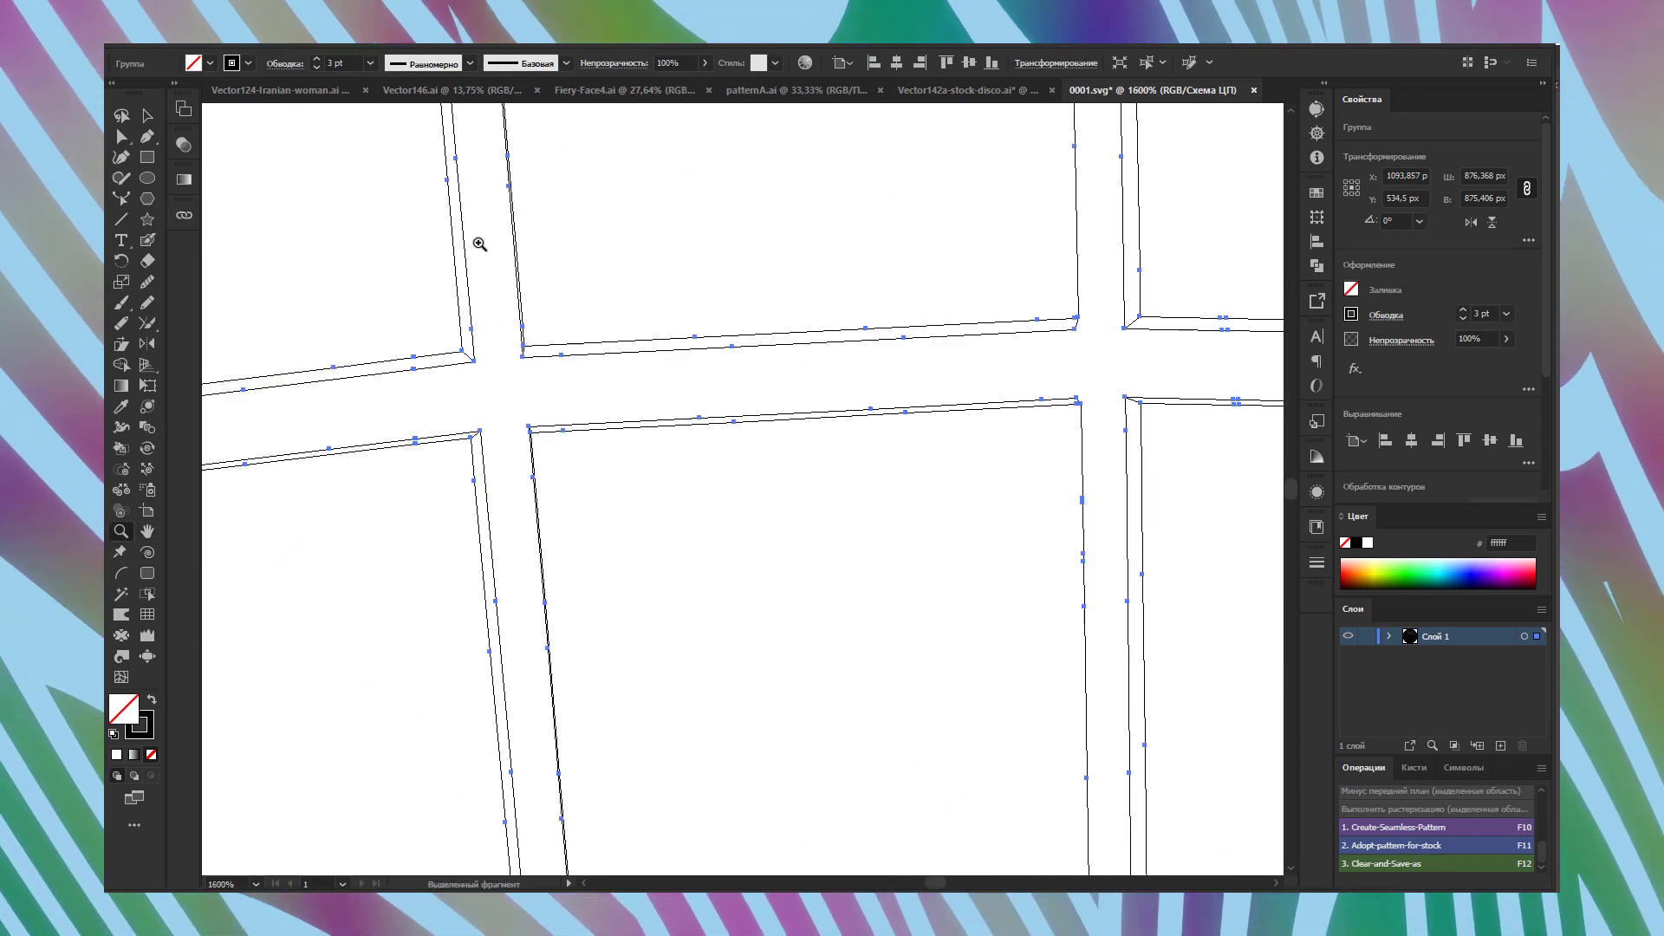
left_click_drag(944, 645, 305, 187)
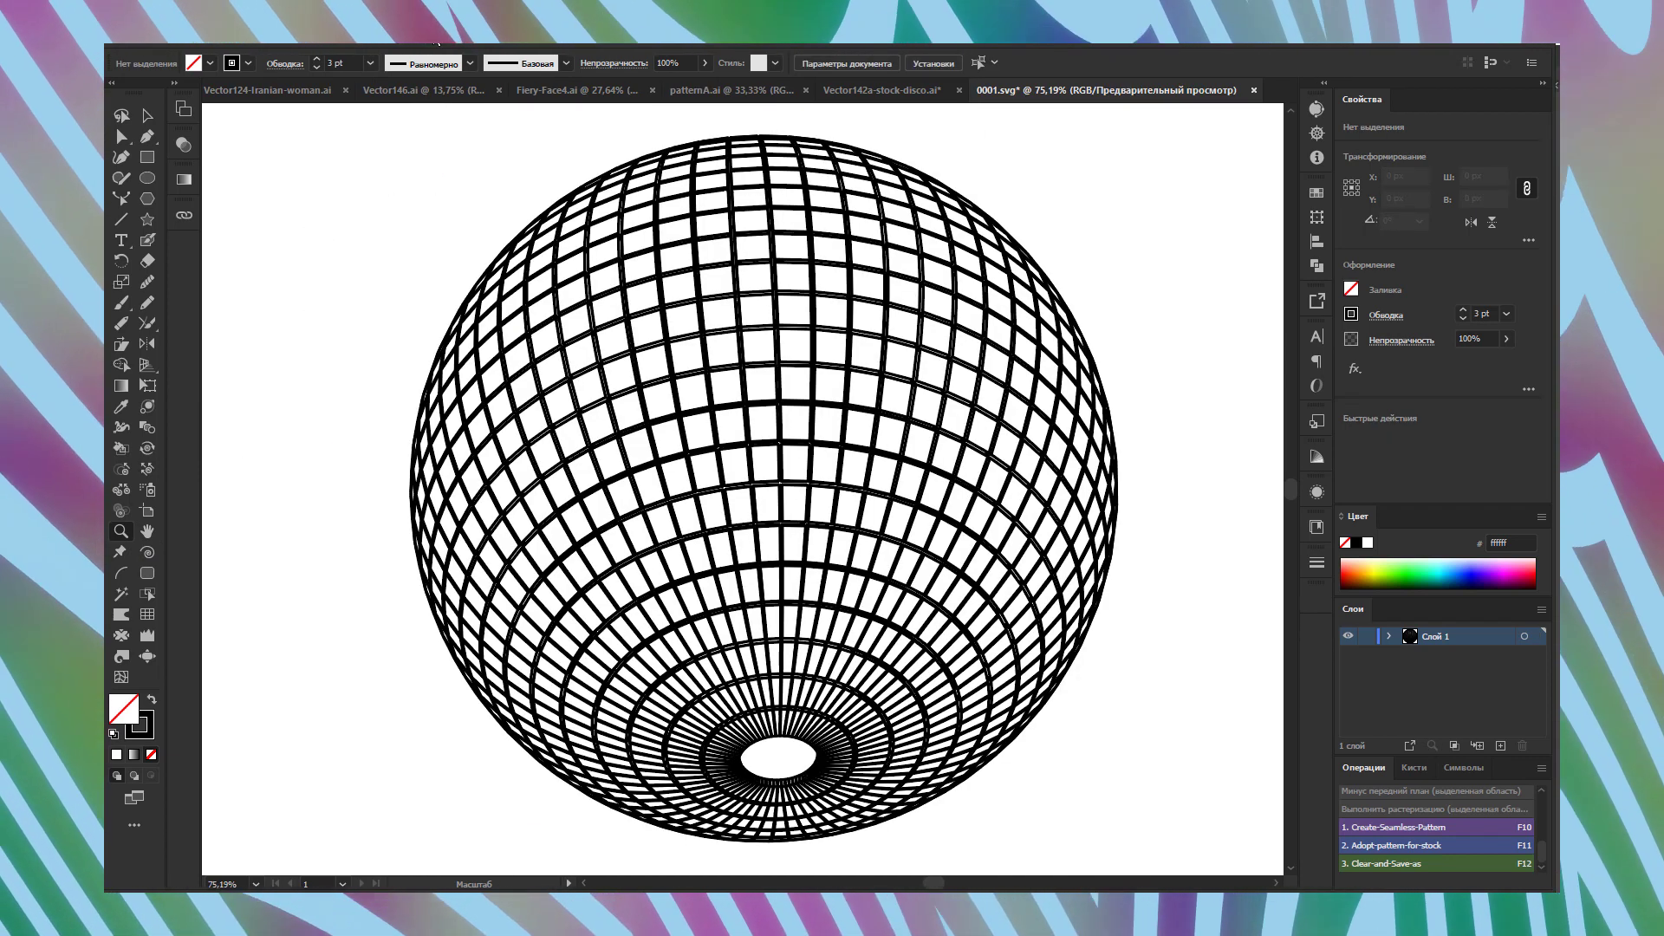
Bring up the Vector142a-stock-disco.ai portrait and recentre it with a slight zoom.
left_click(875, 90)
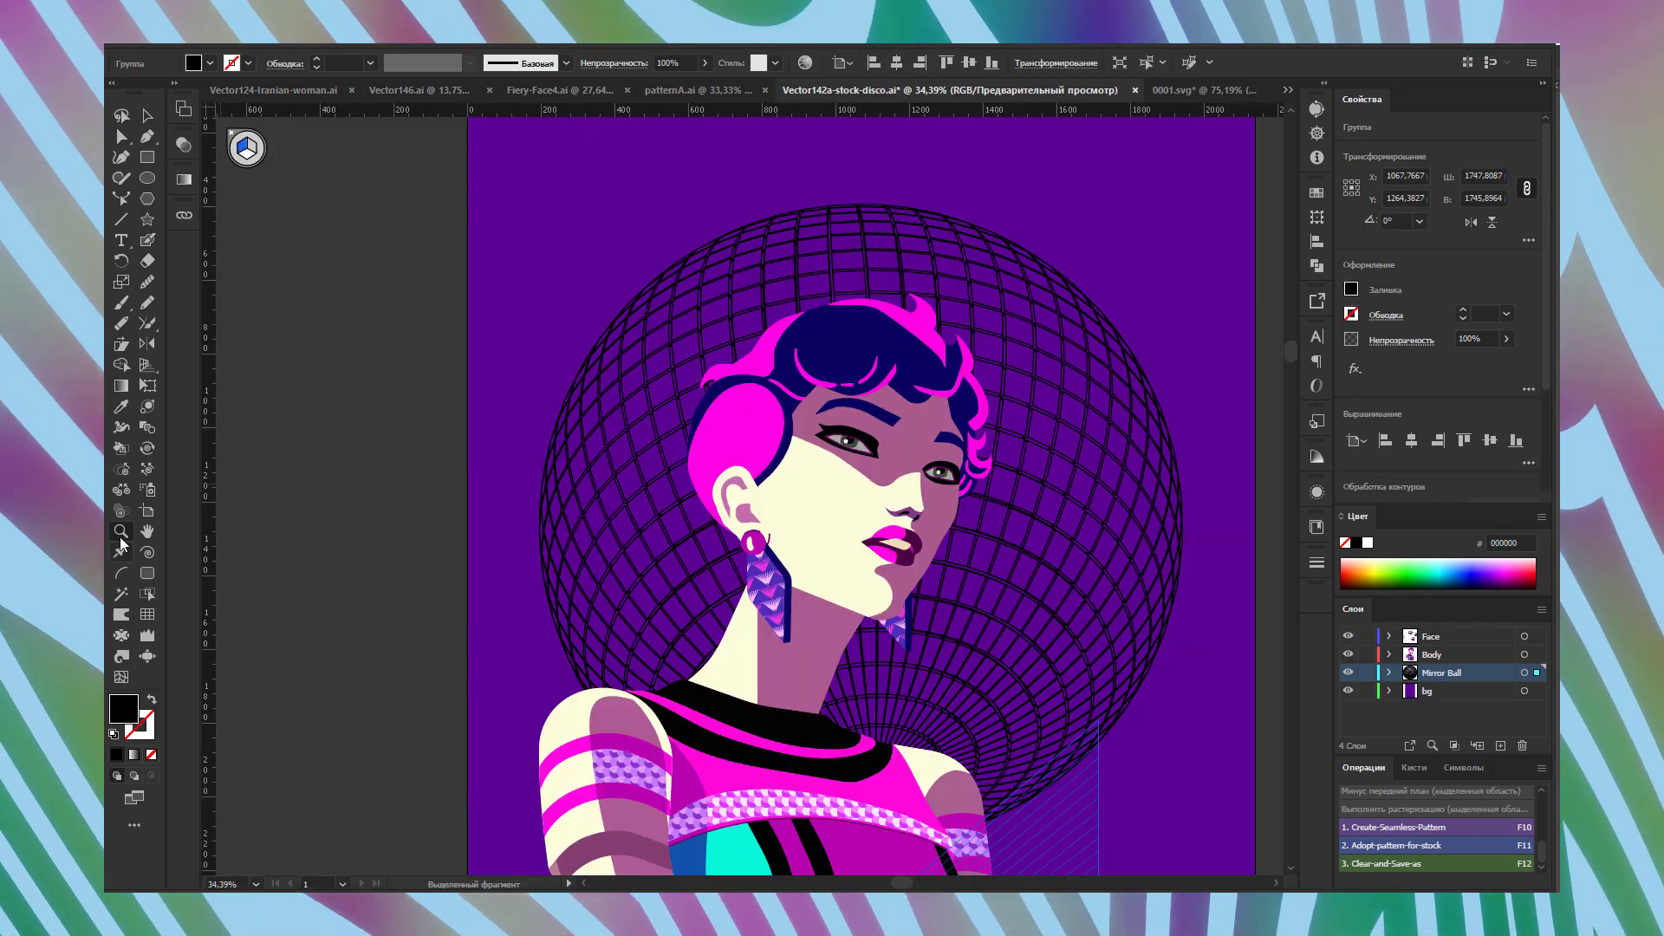
scroll(891, 605, "down", 3, "alt")
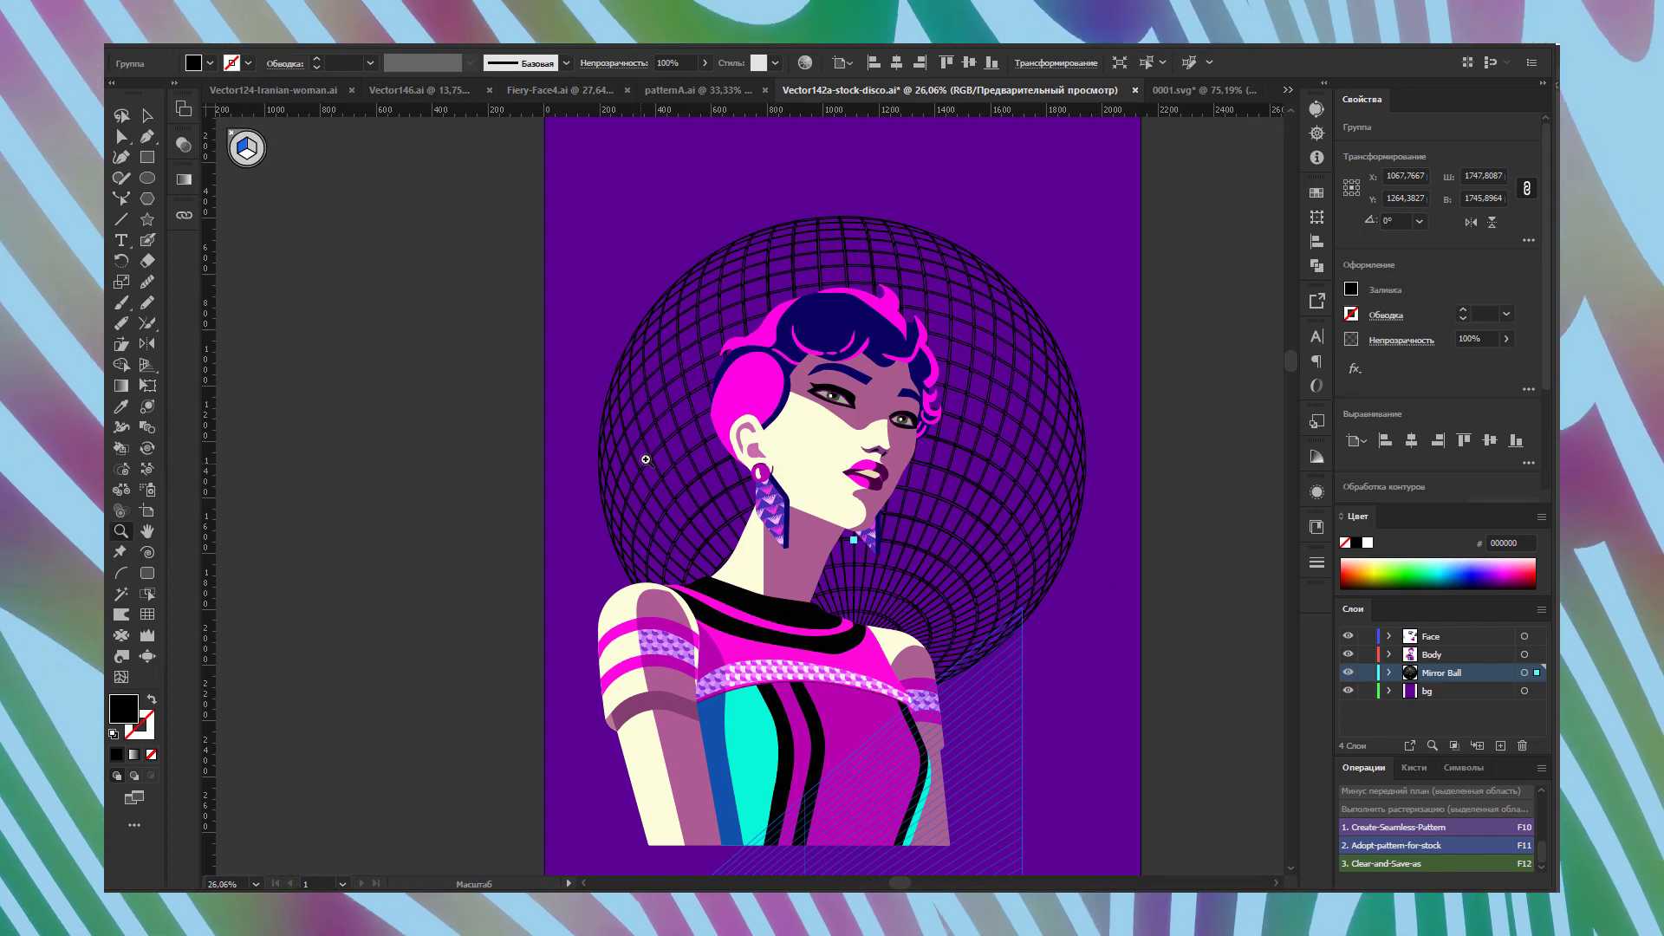
scroll(712, 457, "up", 4, "alt")
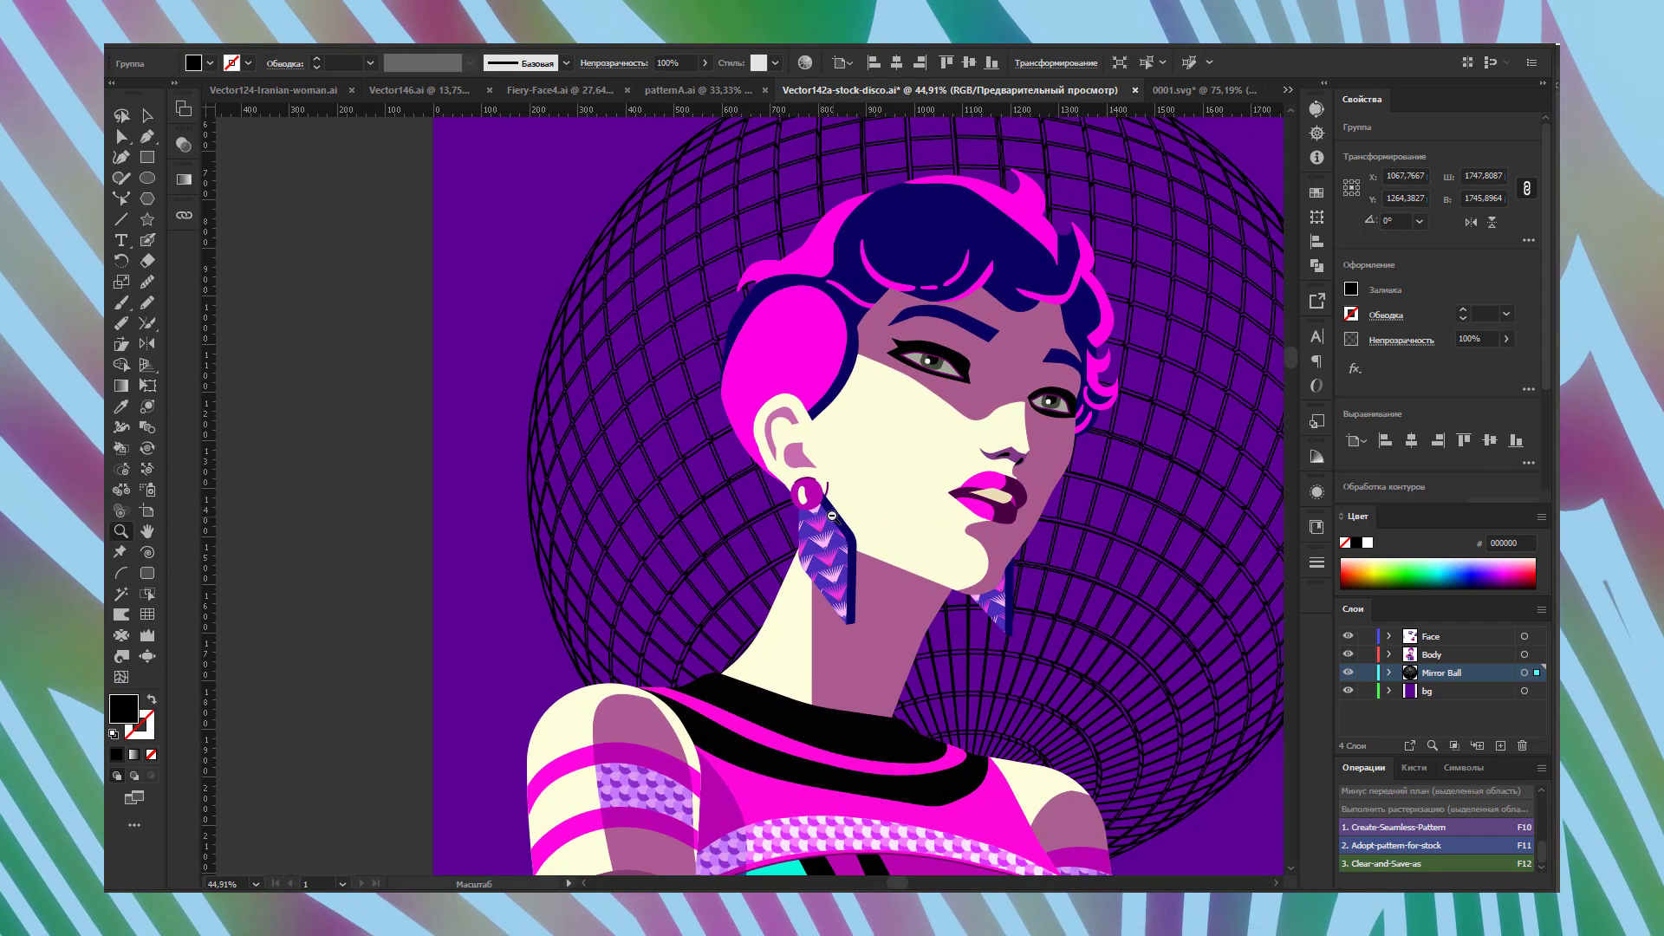
scroll(805, 504, "down", 2, "alt")
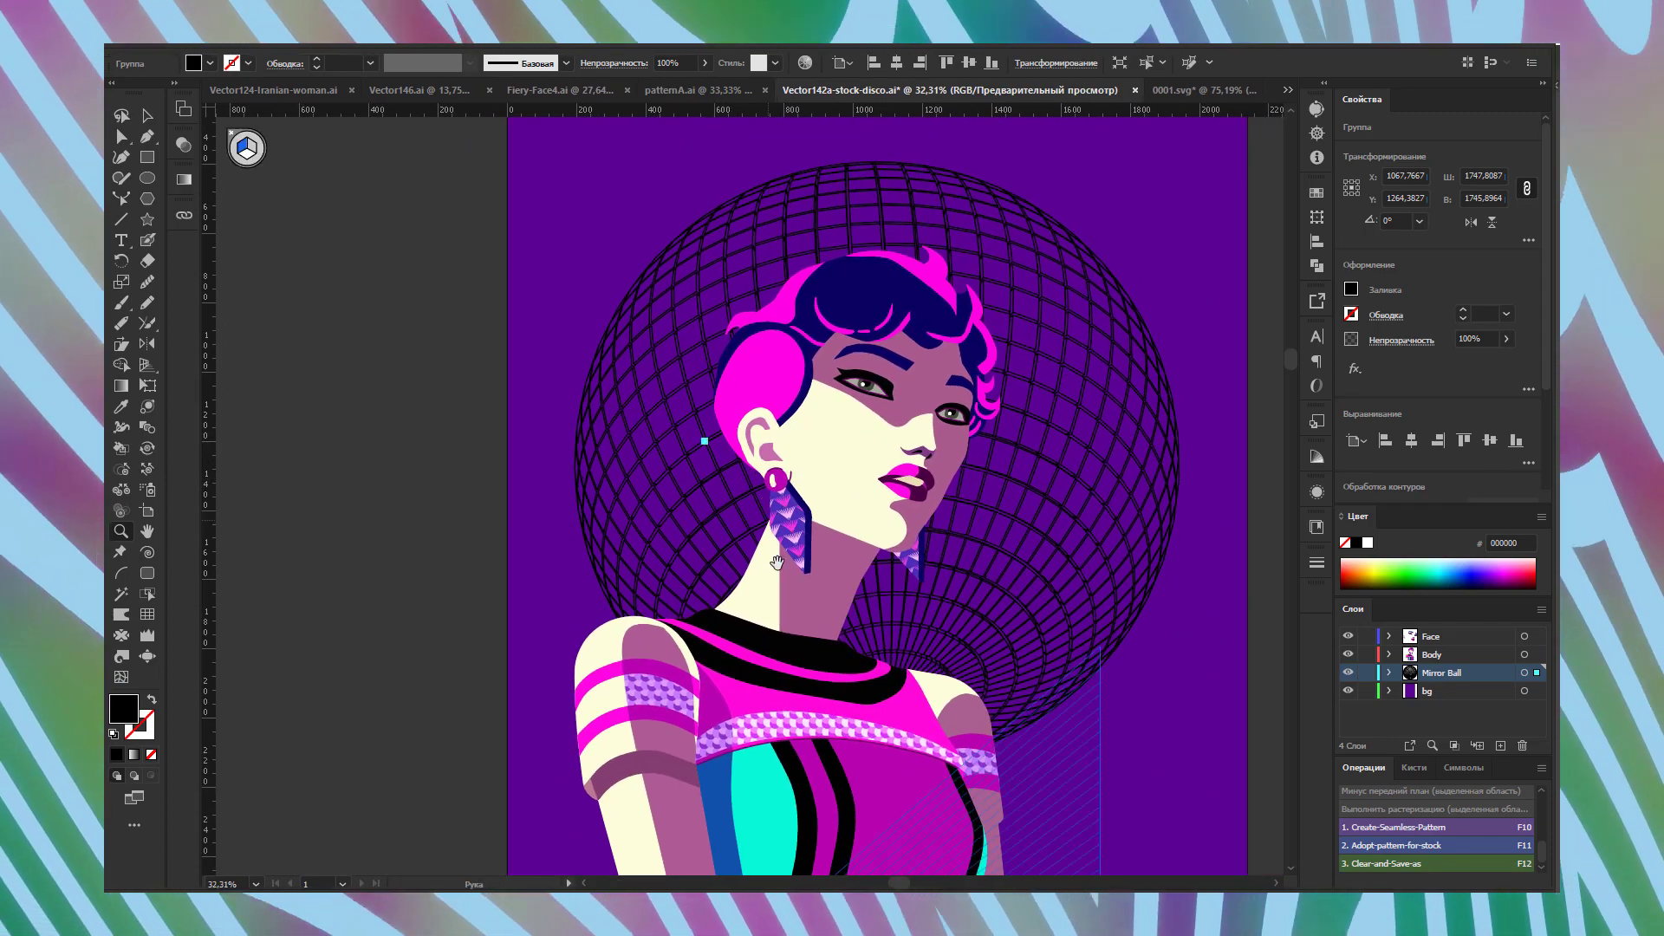
left_click_drag(788, 586, 767, 535)
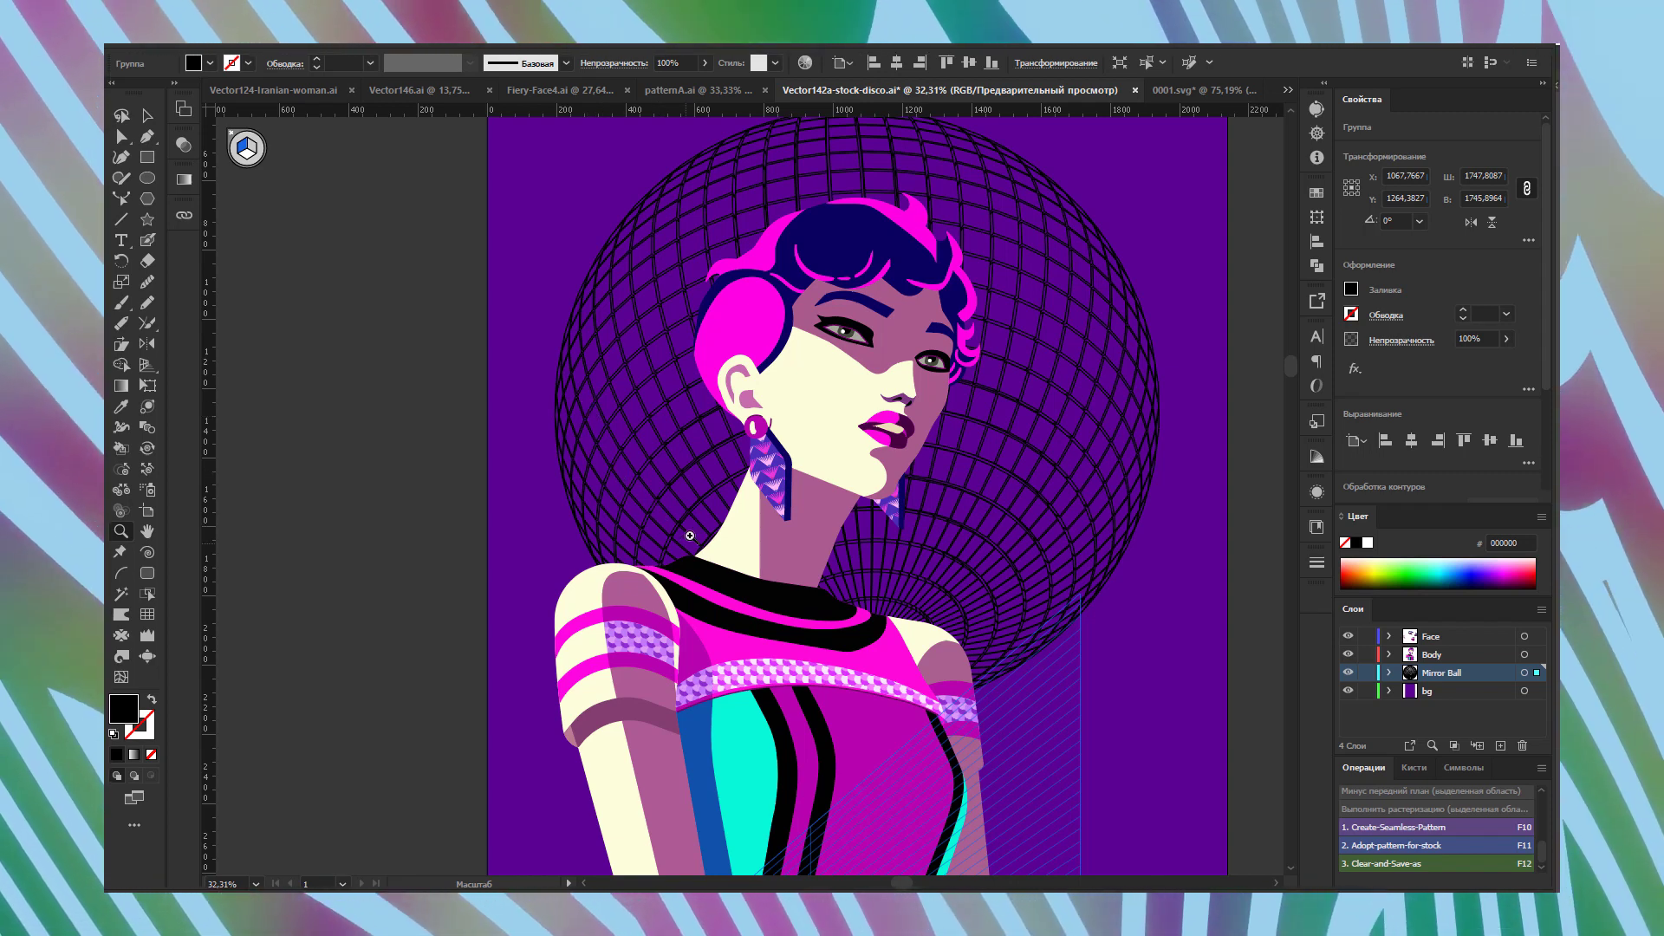
left_click_drag(690, 432, 698, 432)
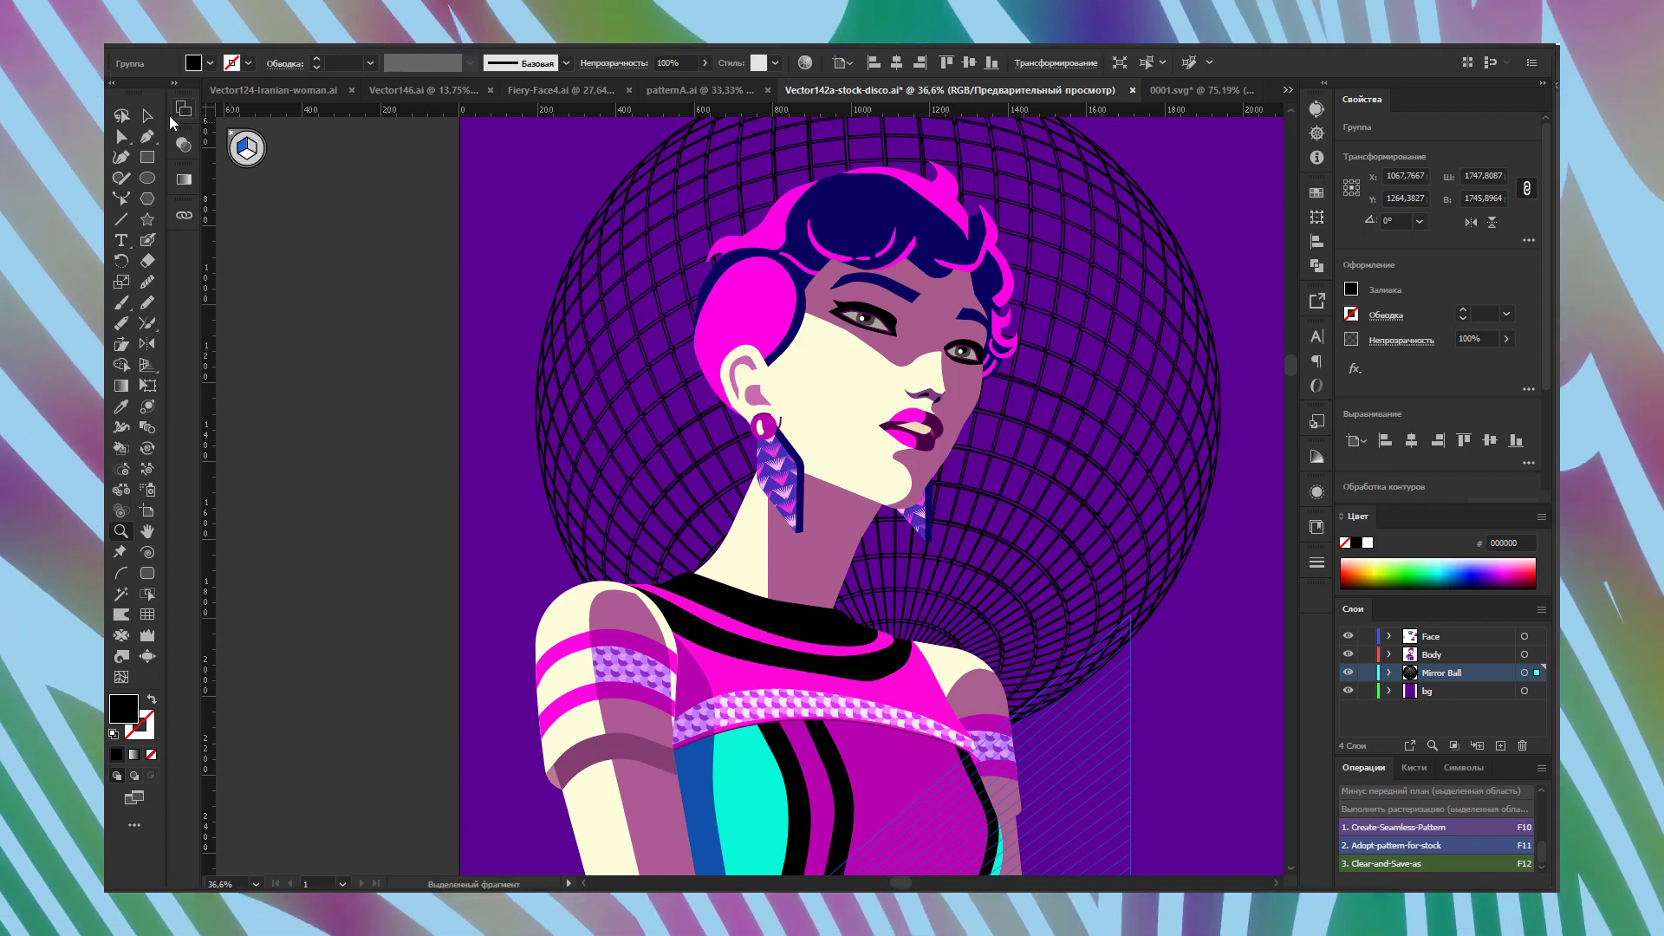
Apply the rainbow gradient swatch to the Mirror Ball group's grid lines.
left_click(148, 116)
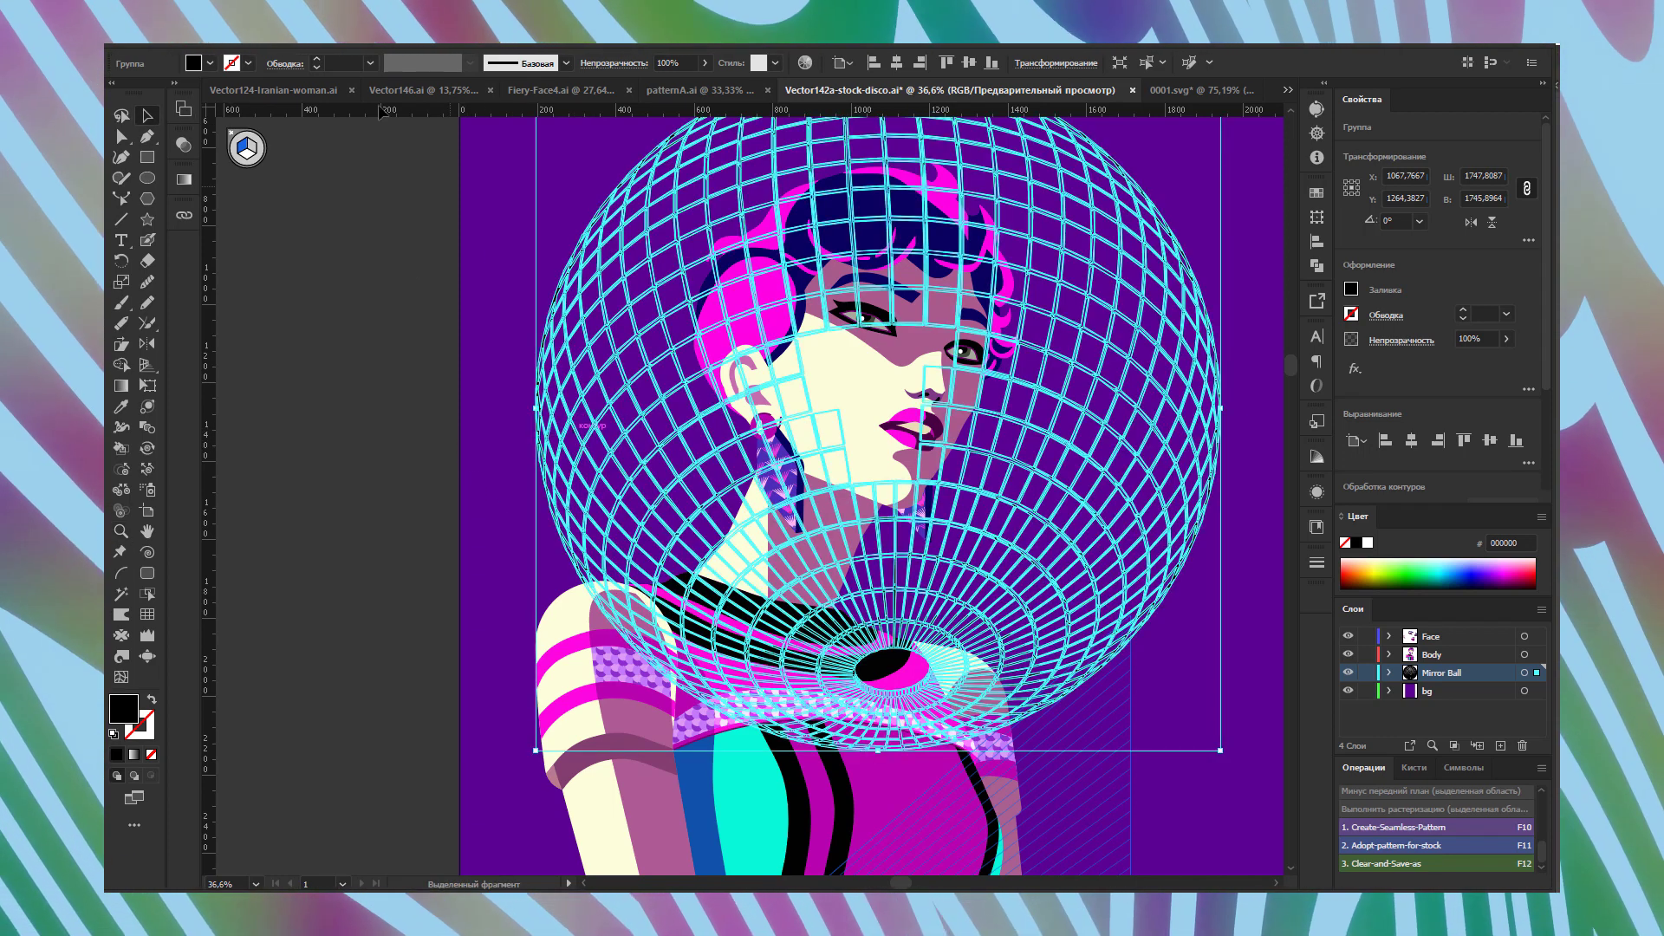
right_click(305, 312)
left_click(374, 318)
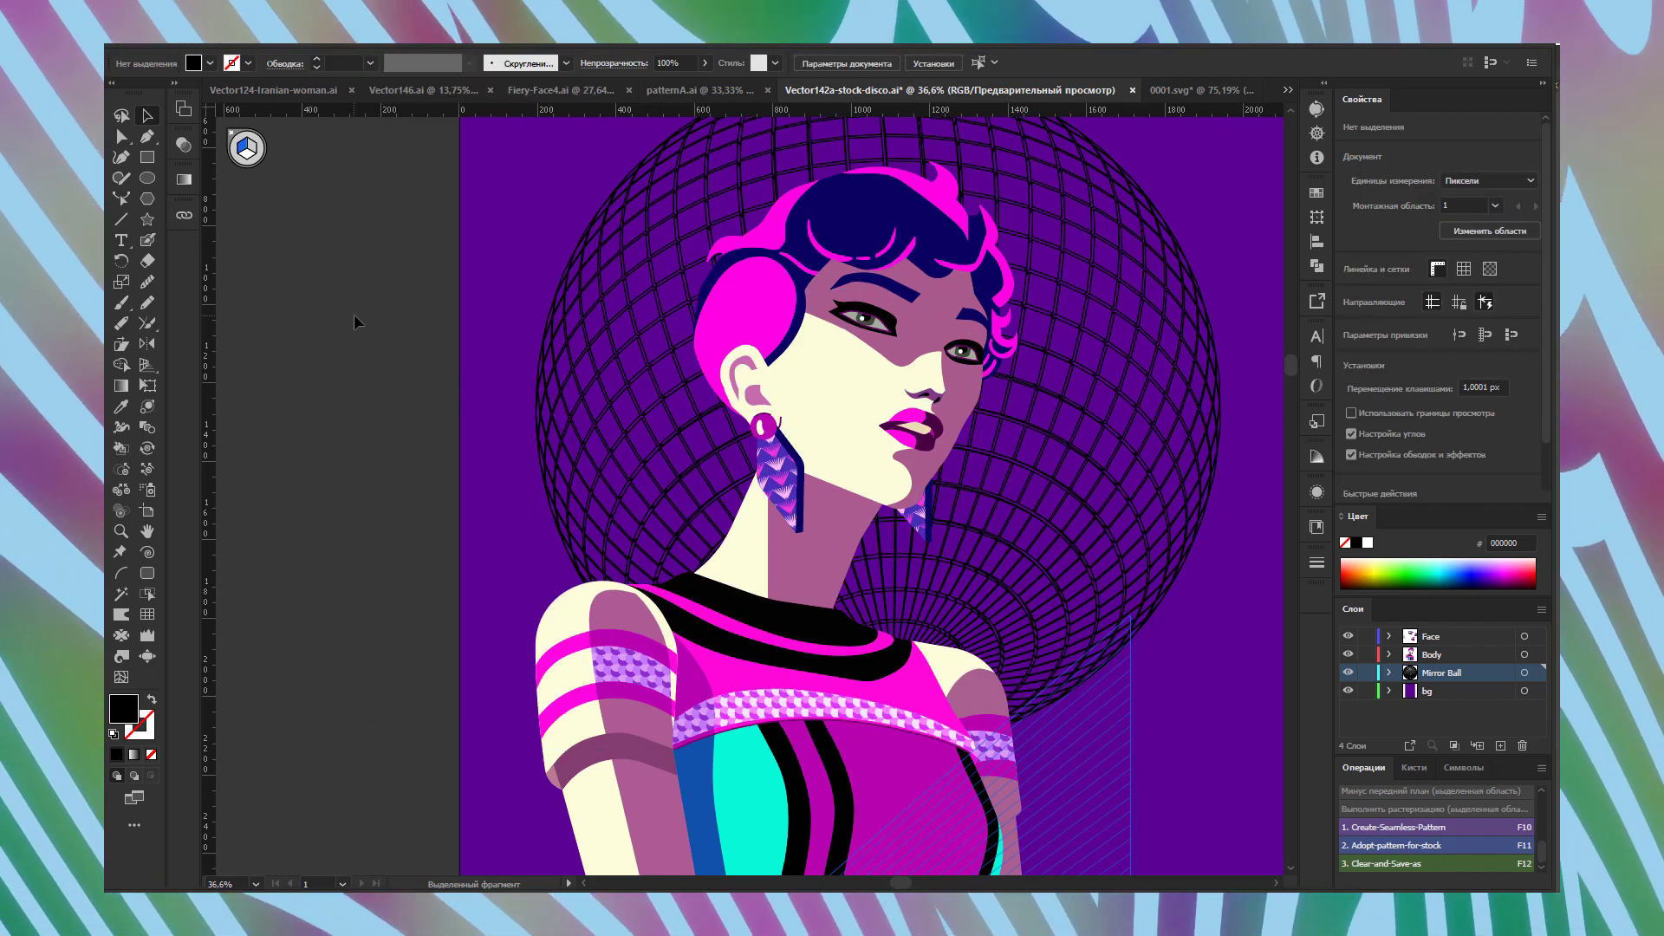
left_click(664, 469)
left_click(1318, 191)
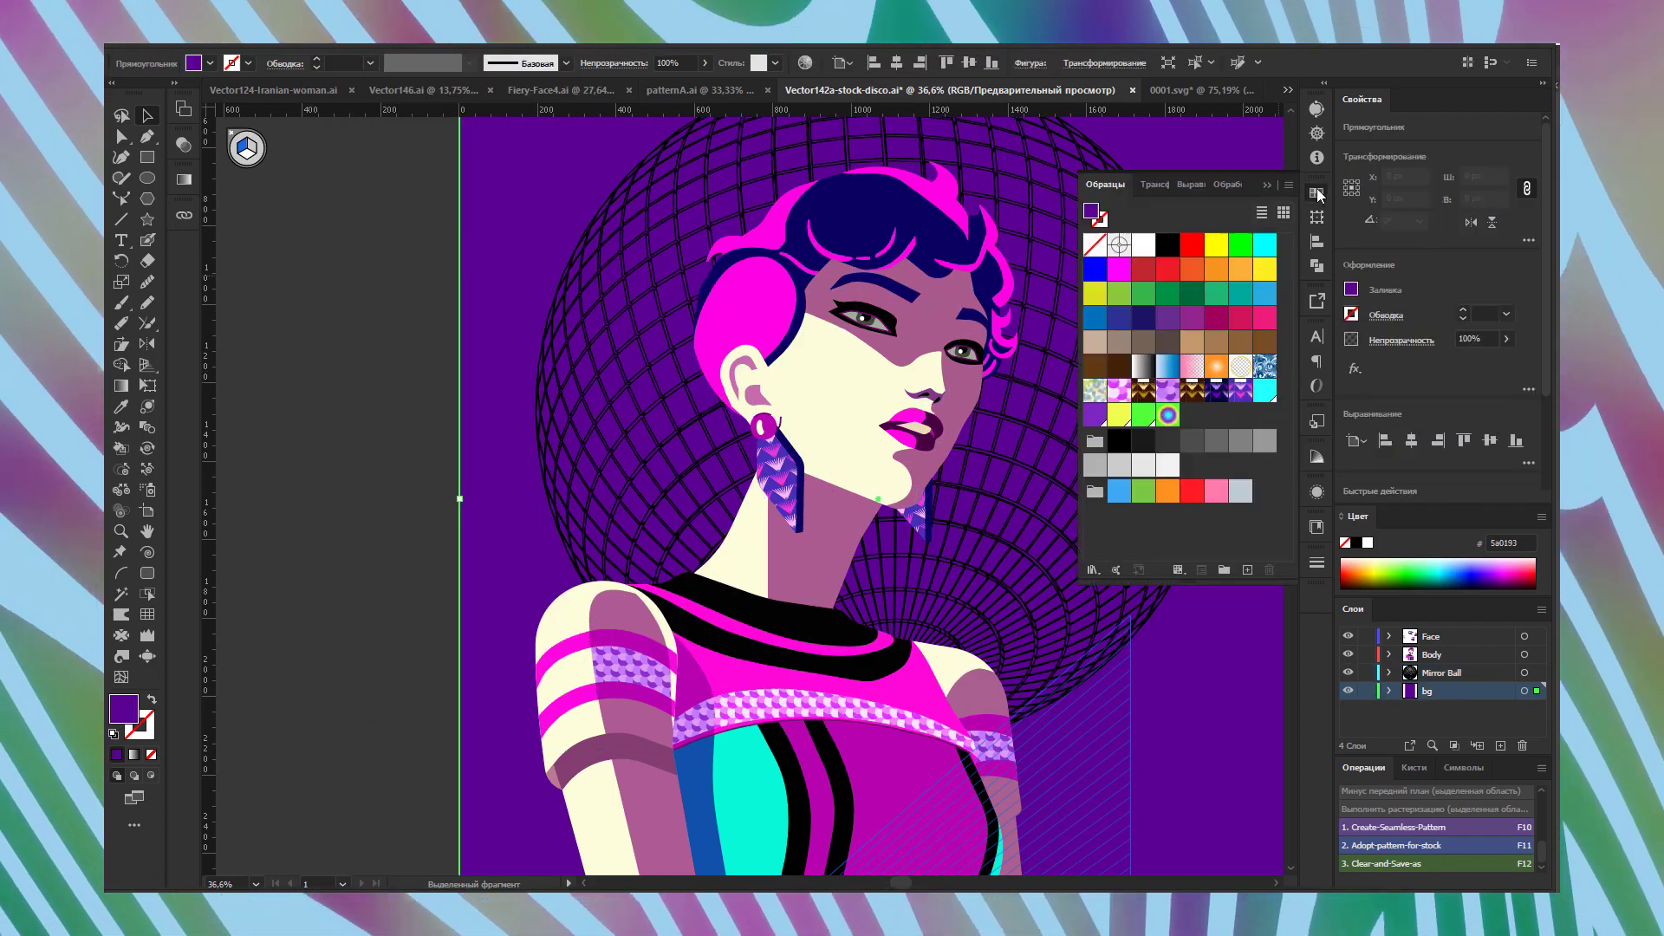
key("ctrl+alt+bracketright")
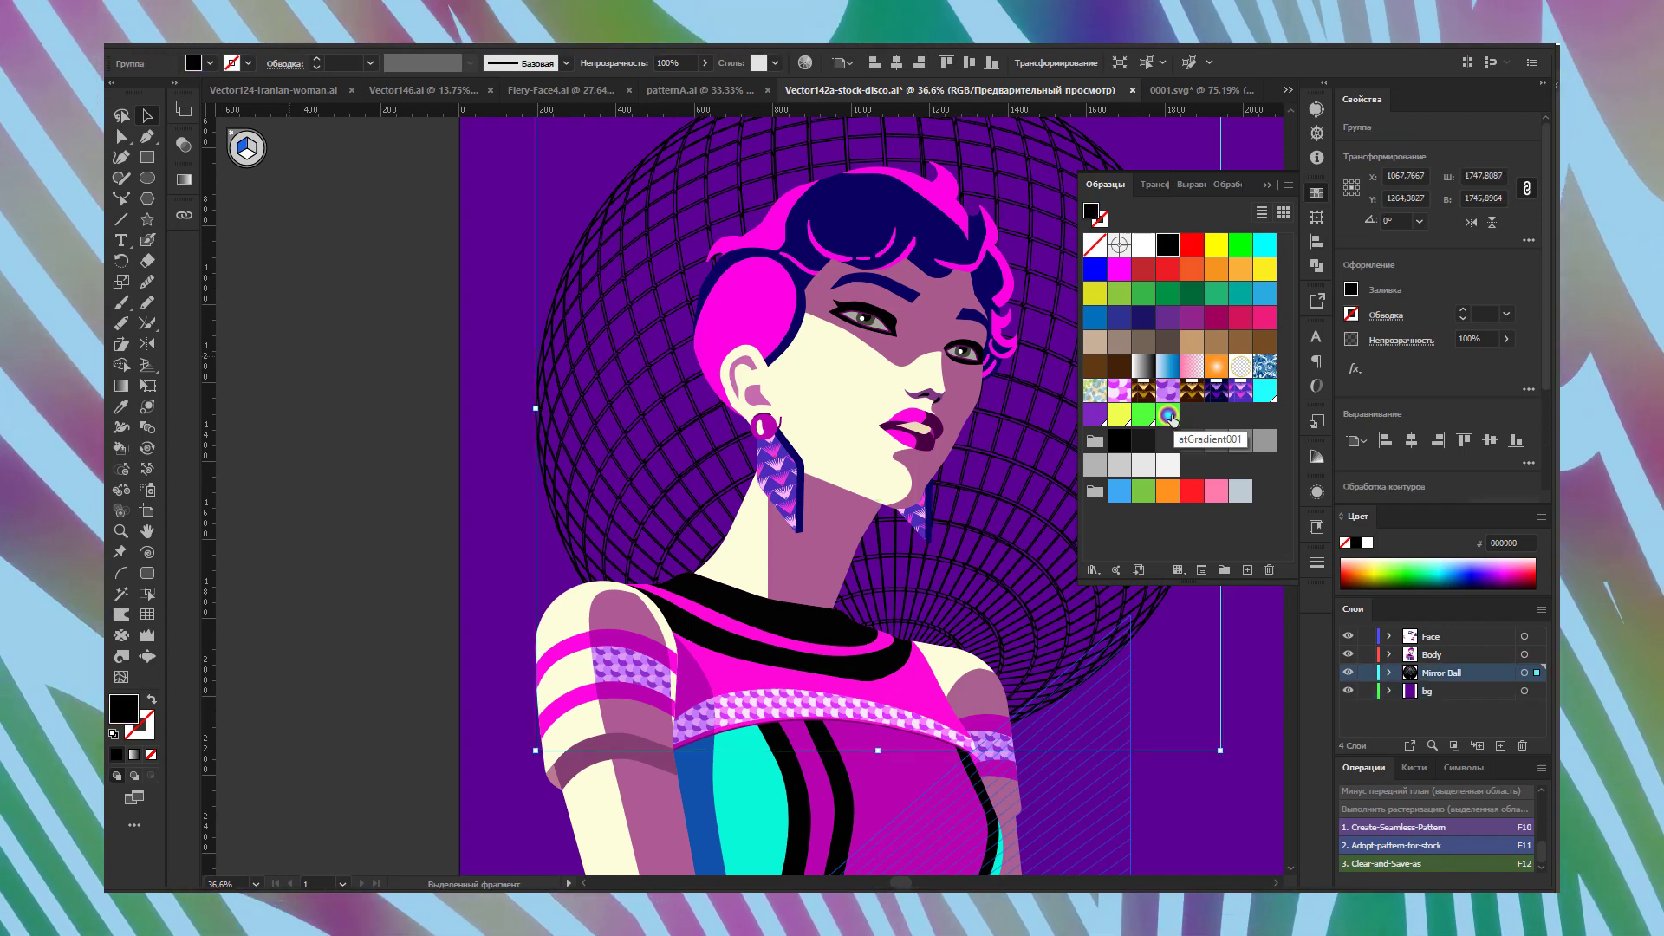
left_click(1168, 416)
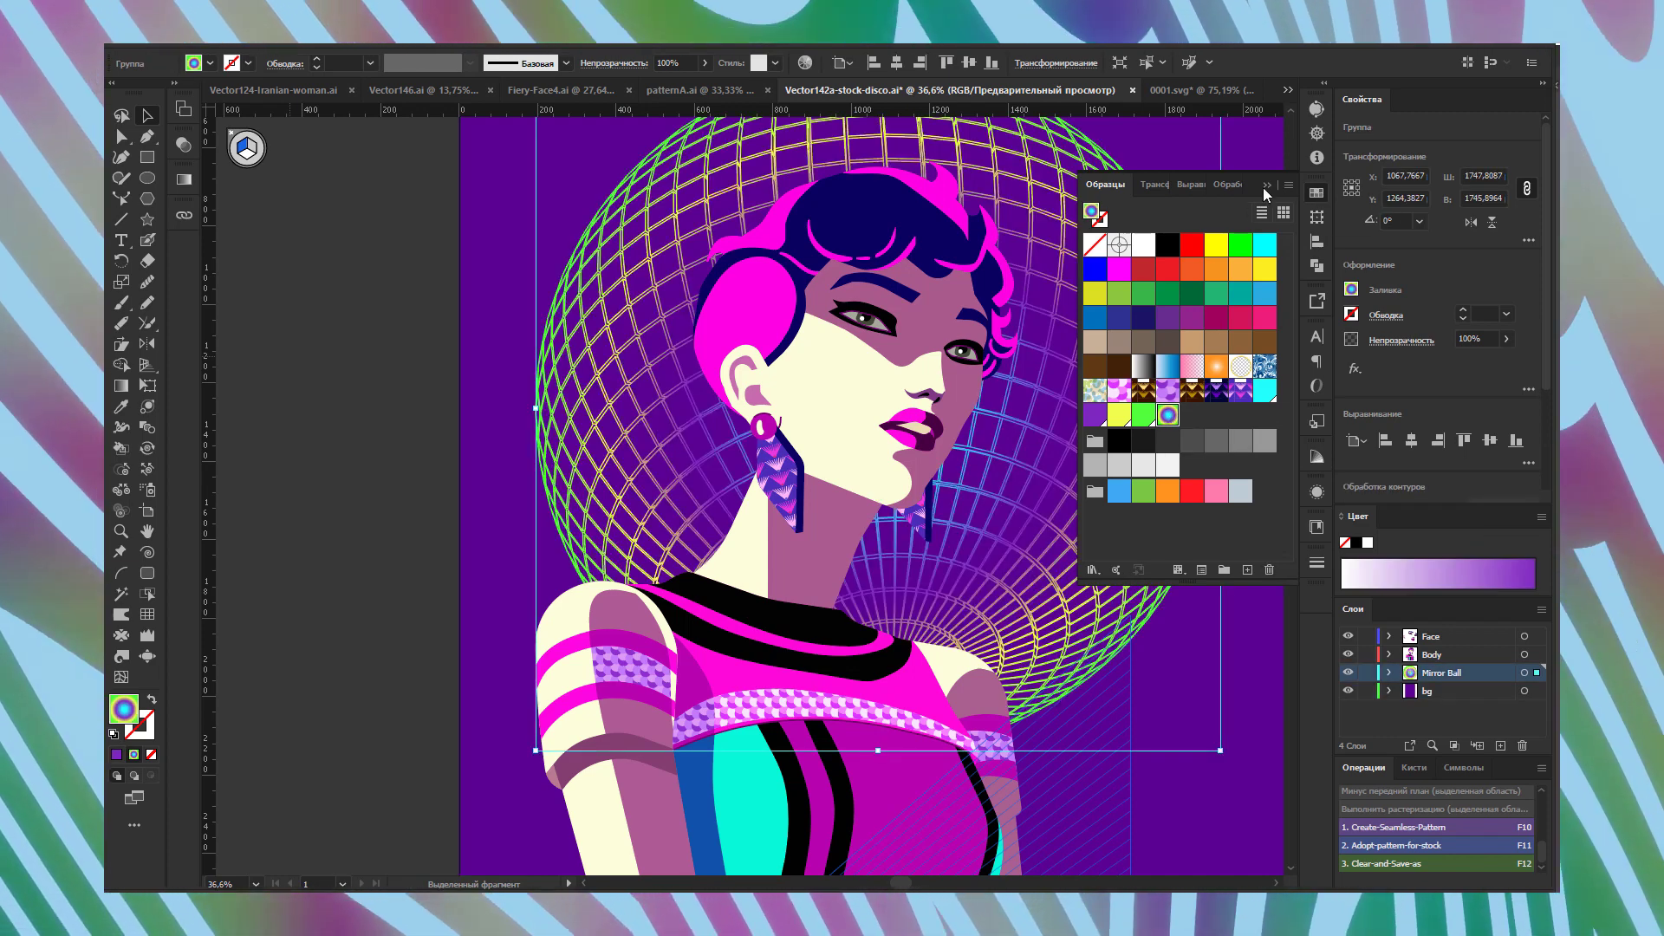
Inspect the gradient lines around the face, eyes, hair and earring, then fit the artwork with Ctrl+0.
scroll(954, 485, "up", 5, "alt")
left_click_drag(728, 260, 845, 641)
scroll(845, 642, "down", 1, "alt")
left_click_drag(875, 485, 911, 571)
left_click_drag(1031, 510, 1093, 555)
key("ctrl+0")
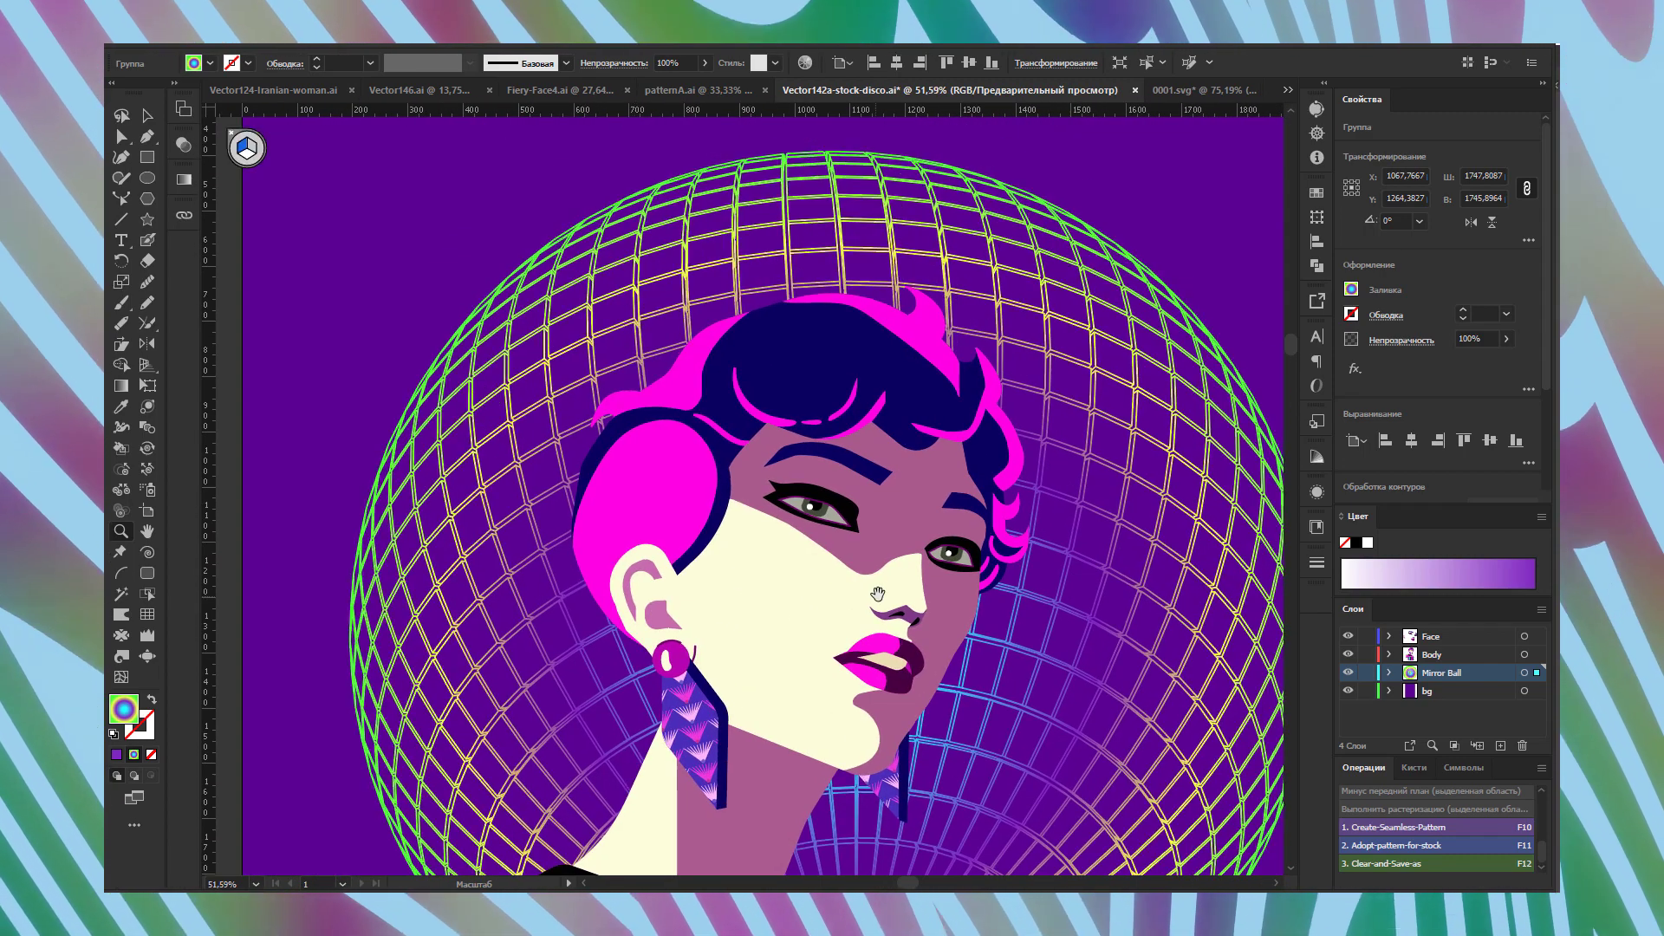
left_click_drag(880, 602, 831, 526)
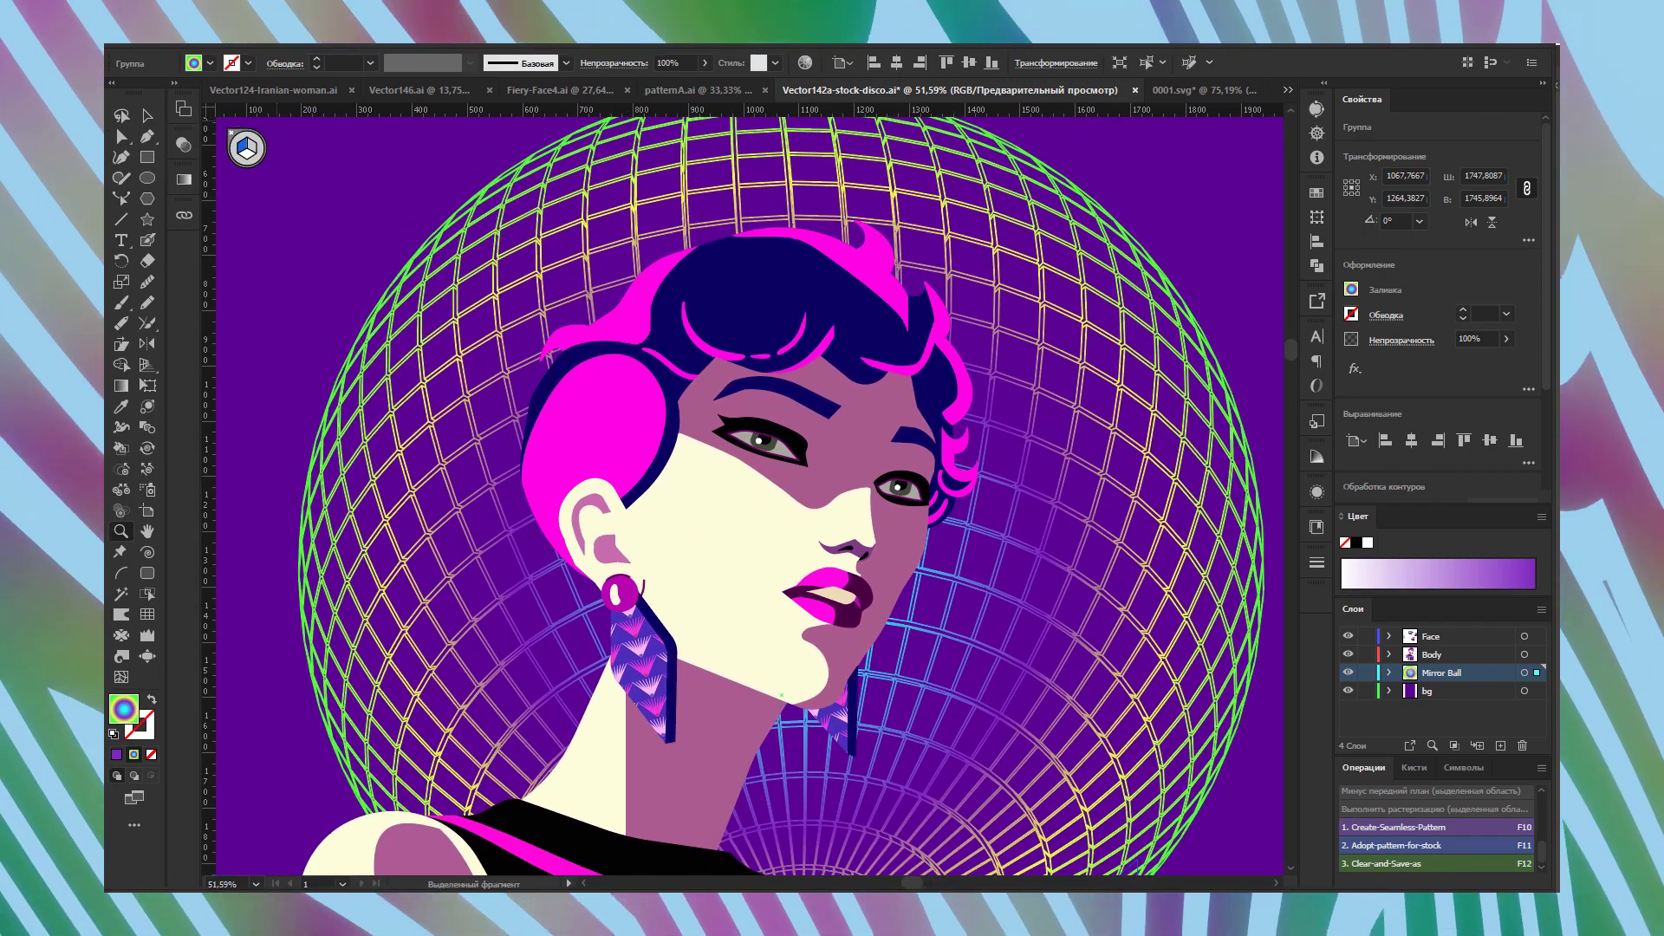
key("alt+f")
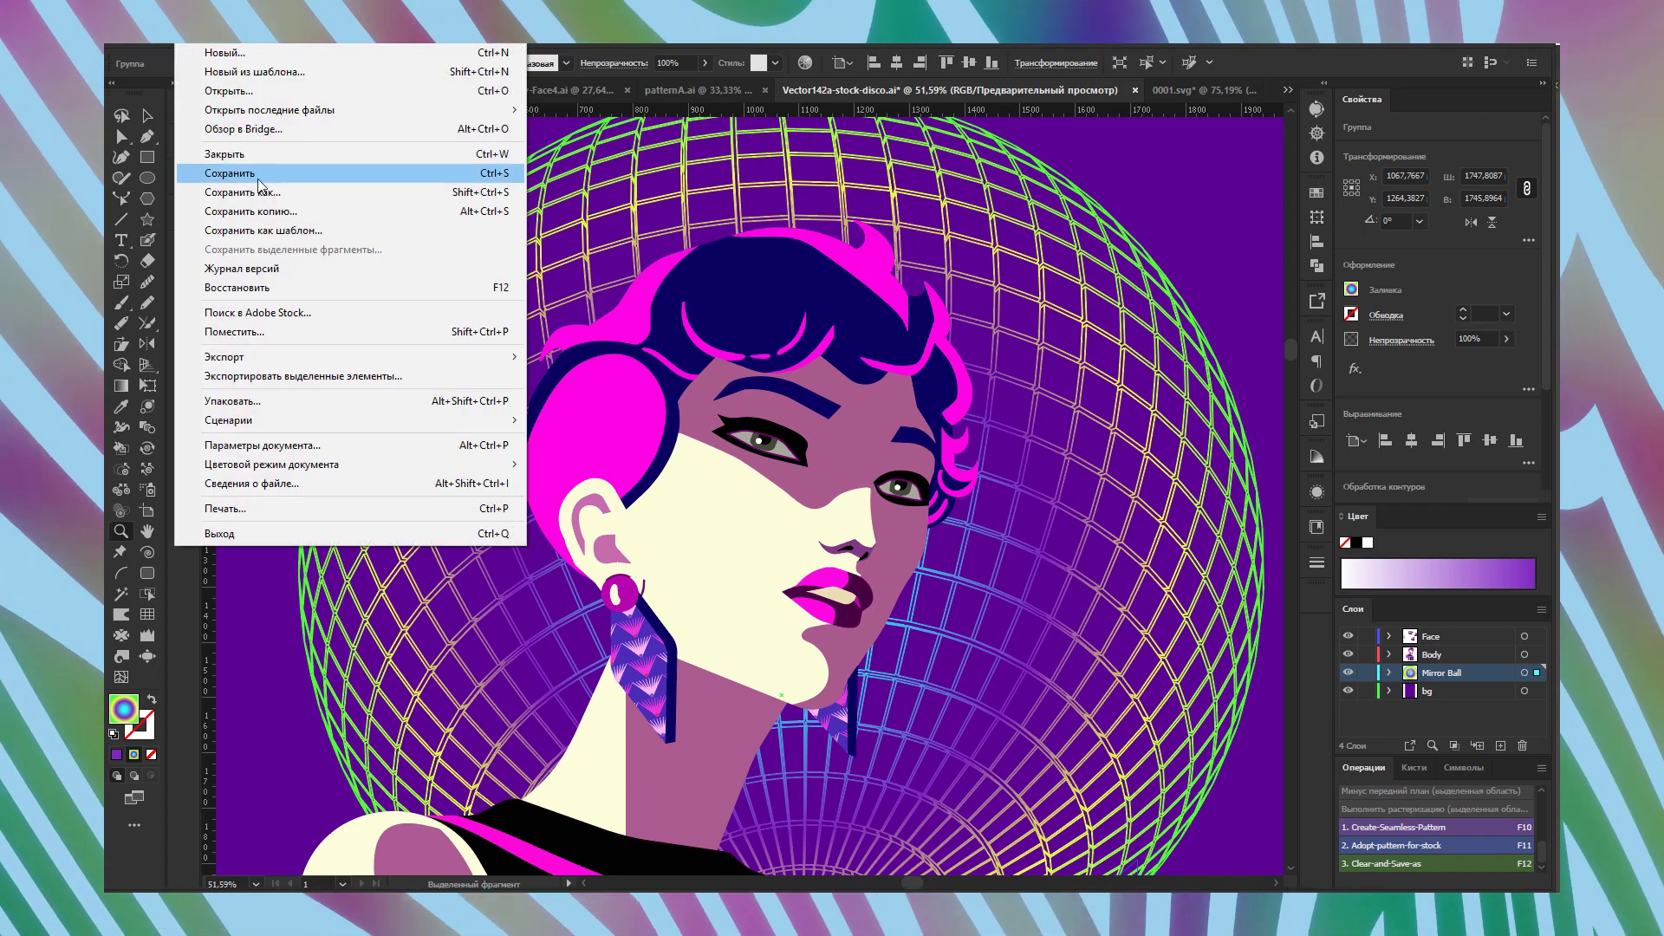
key("Escape")
key("z")
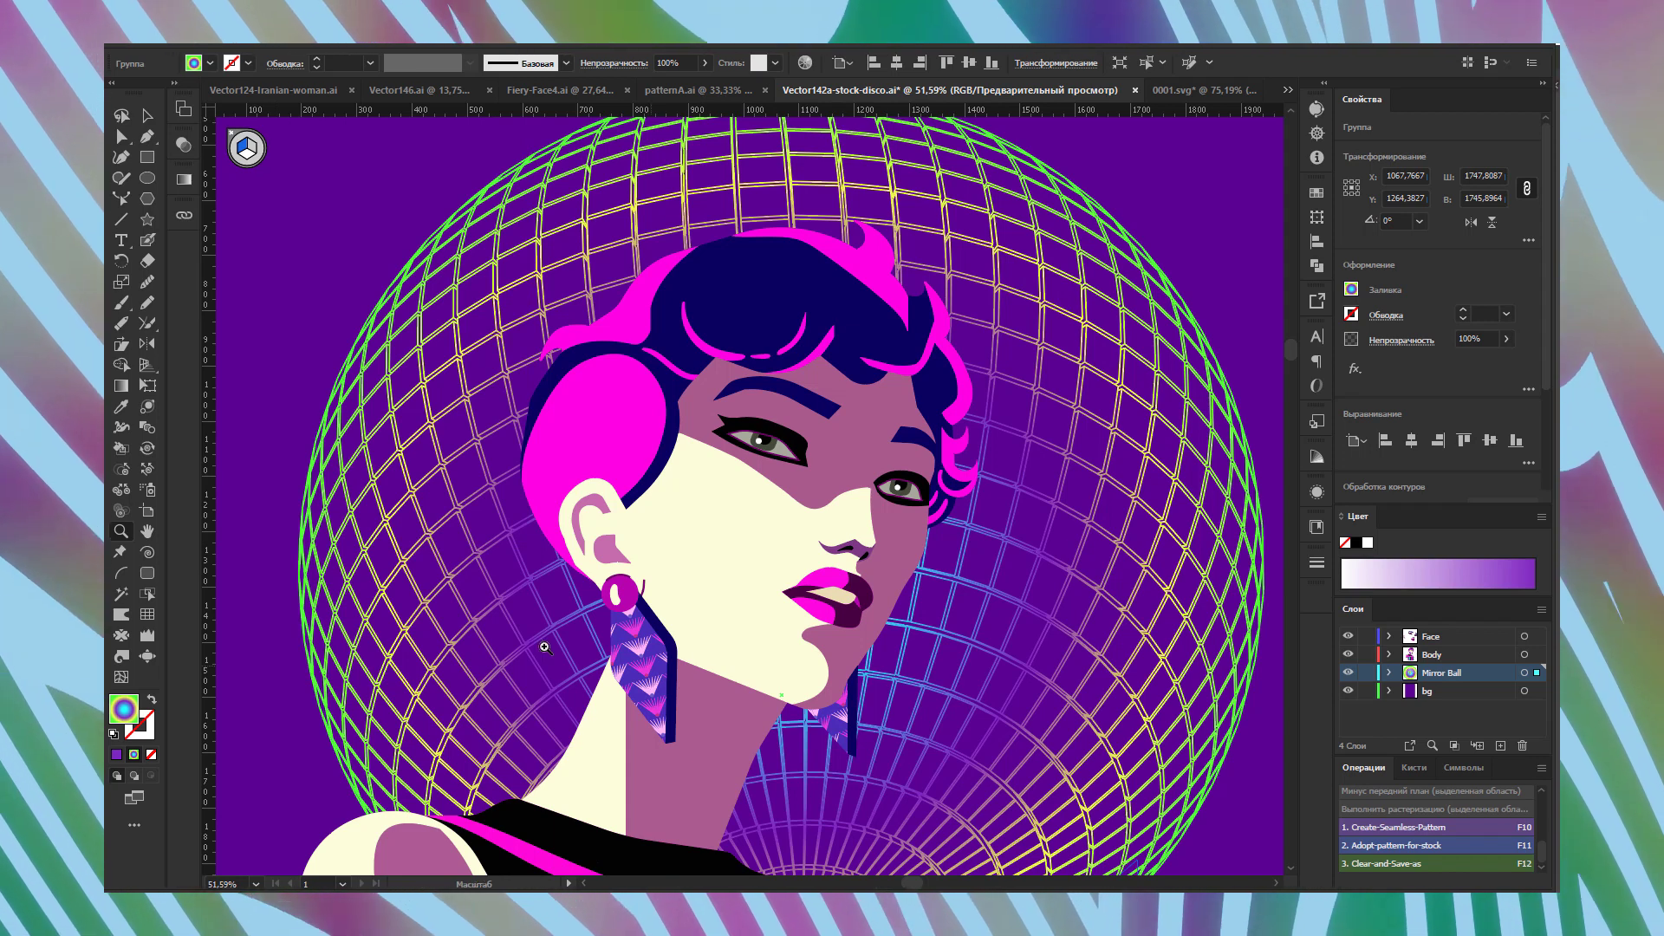
scroll(477, 637, "right", 1, "ctrl")
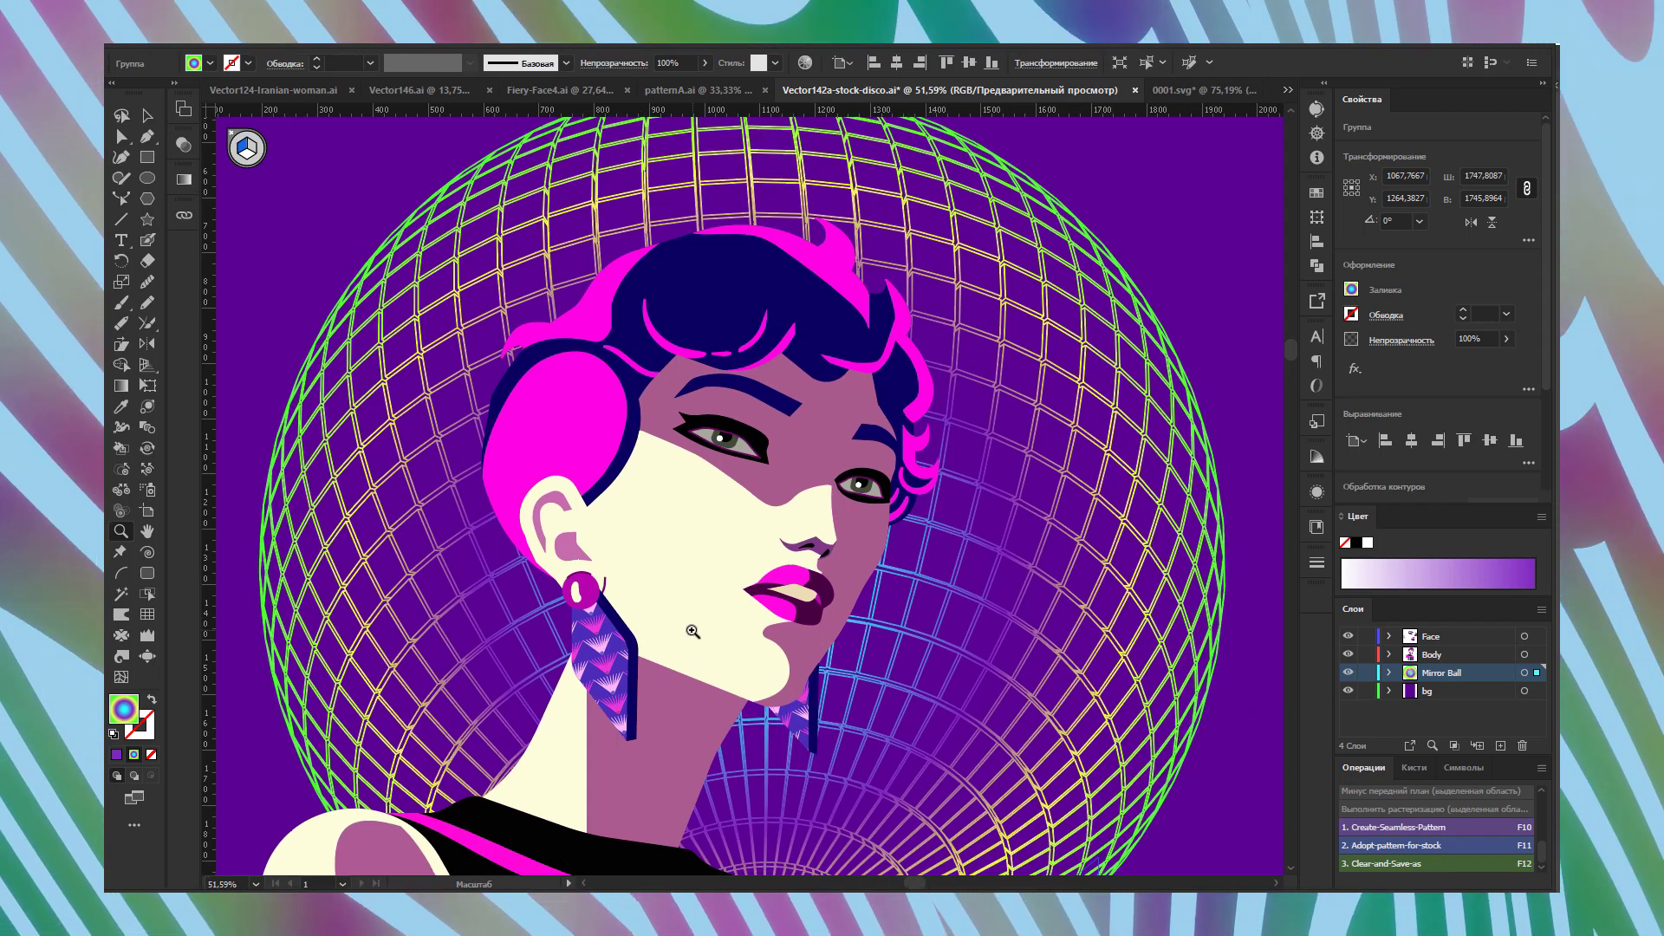